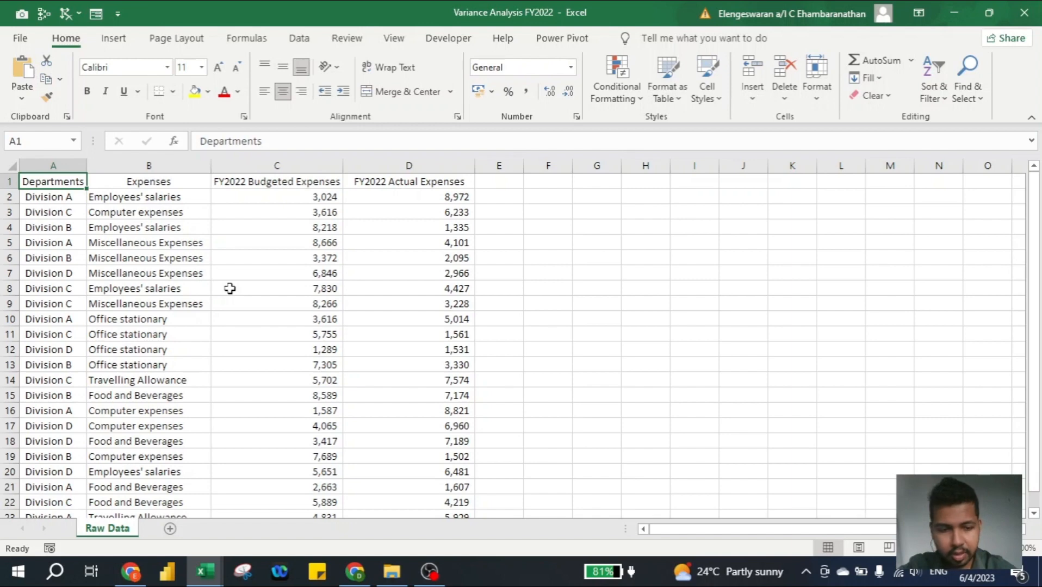
# - Create a pivot table on a new worksheet from the entire Raw Data range A1:D23
pyautogui.hotkey('ctrl', 'a')
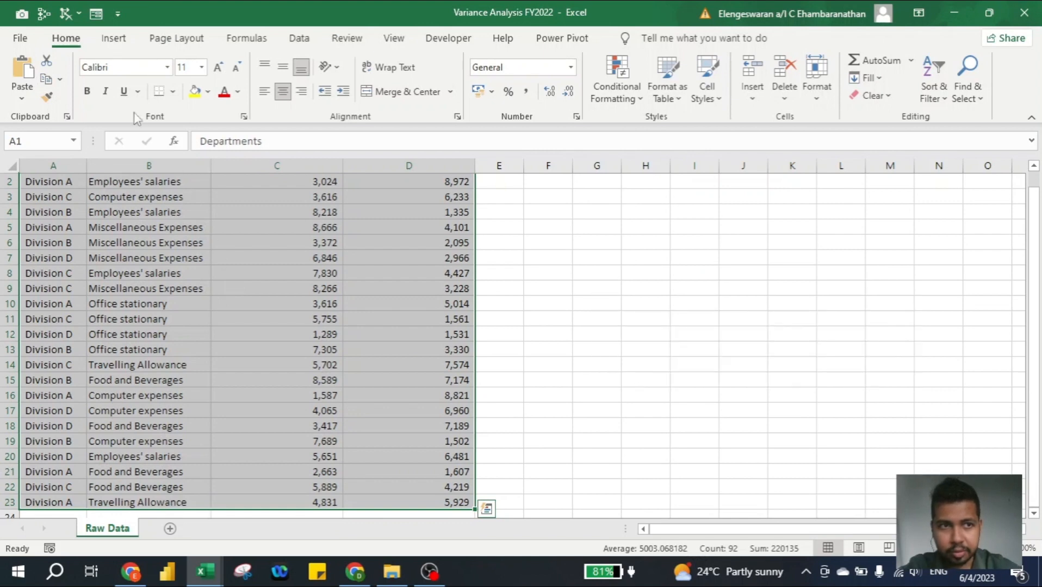
pyautogui.click(113, 40)
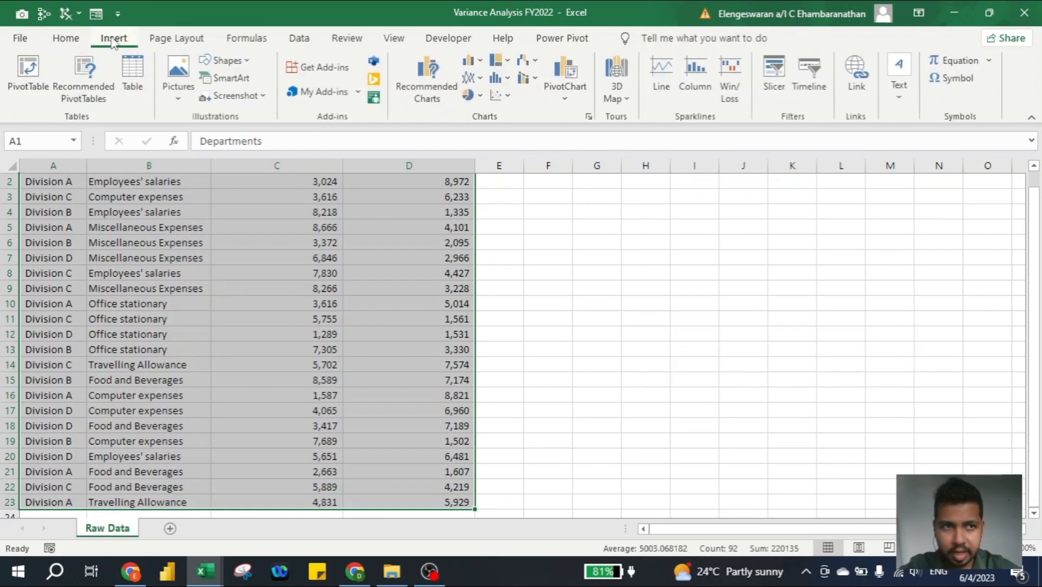
pyautogui.click(34, 74)
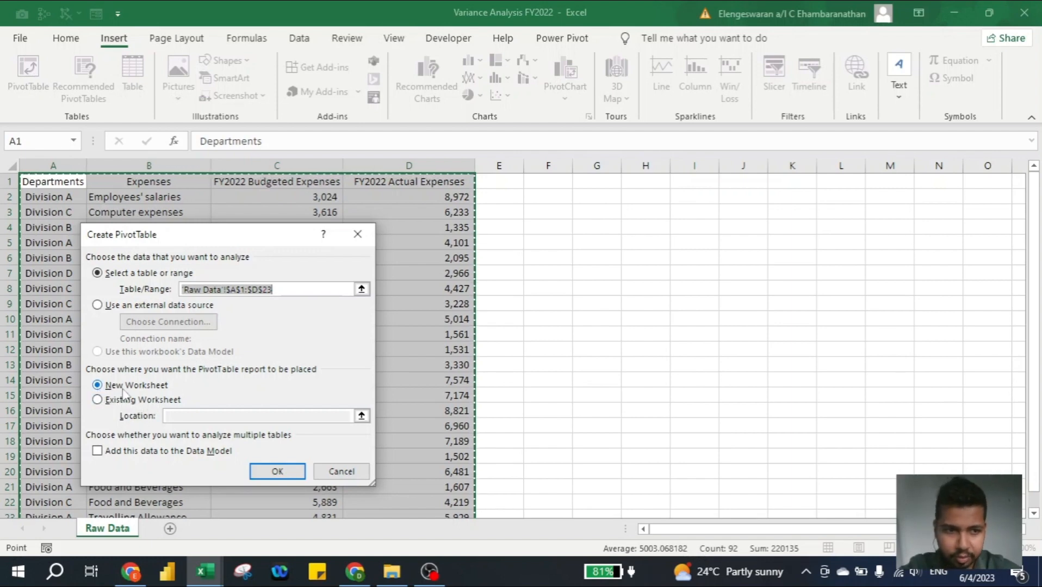
pyautogui.click(277, 471)
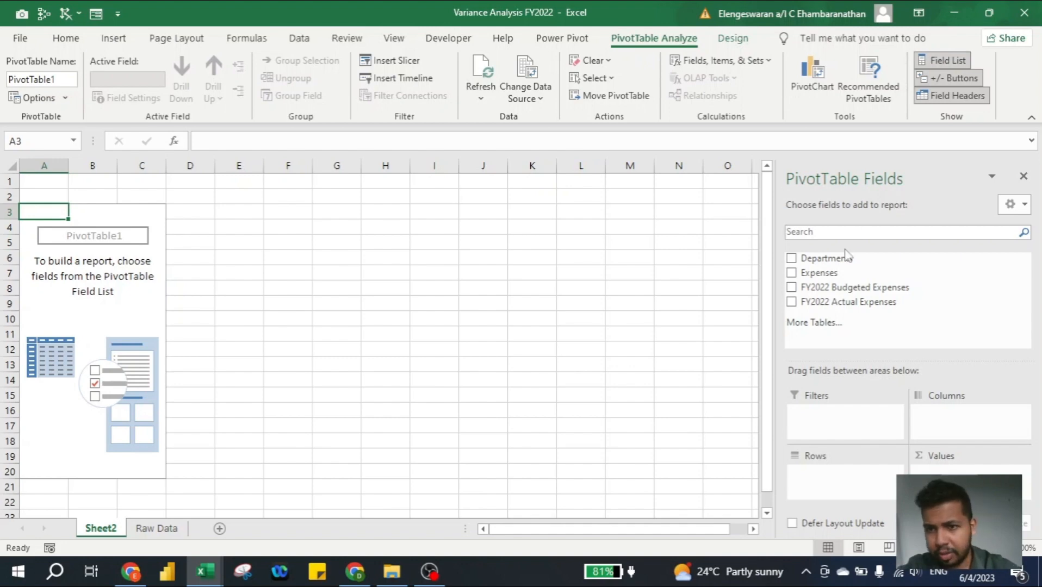
# - Lay out the pivot table with Departments as filter, Expenses as rows, and FY2022 Budgeted Expenses and FY2022 Actual Expenses as summed values
pyautogui.moveTo(825, 260); pyautogui.dragTo(844, 416)
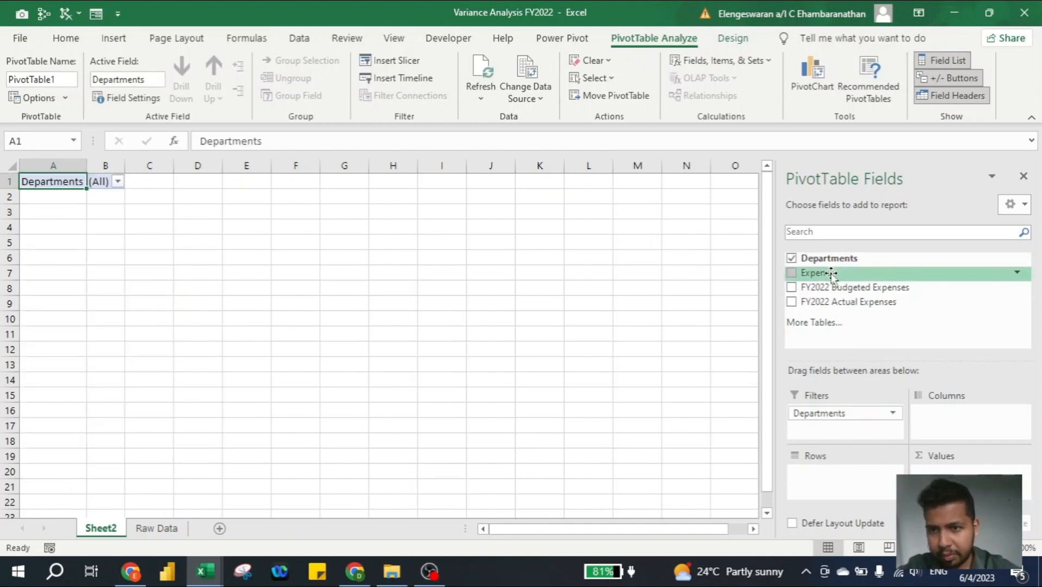
pyautogui.moveTo(831, 274); pyautogui.dragTo(829, 476)
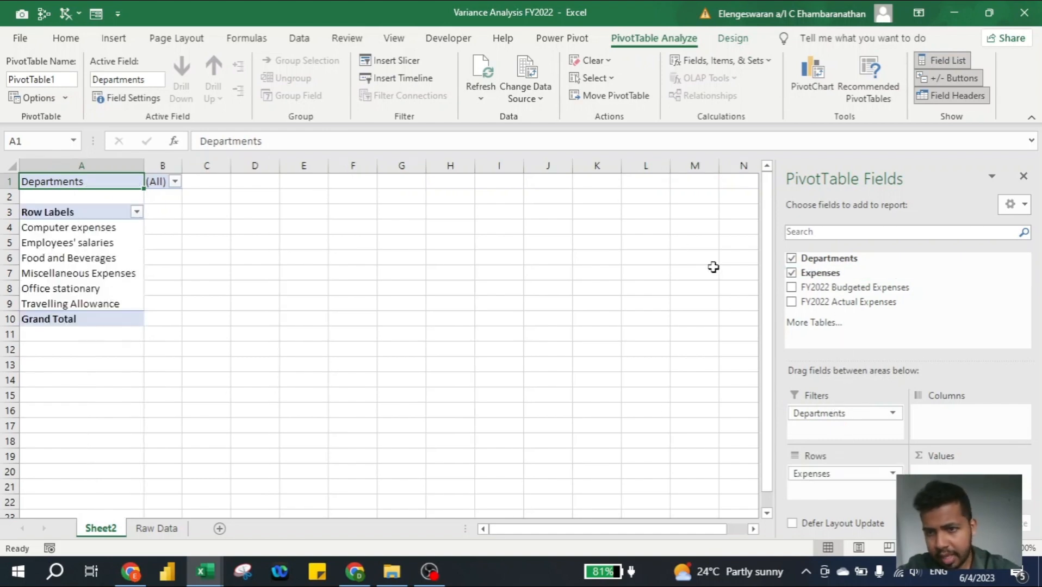
pyautogui.moveTo(810, 294); pyautogui.dragTo(947, 480)
pyautogui.moveTo(831, 304); pyautogui.dragTo(957, 479)
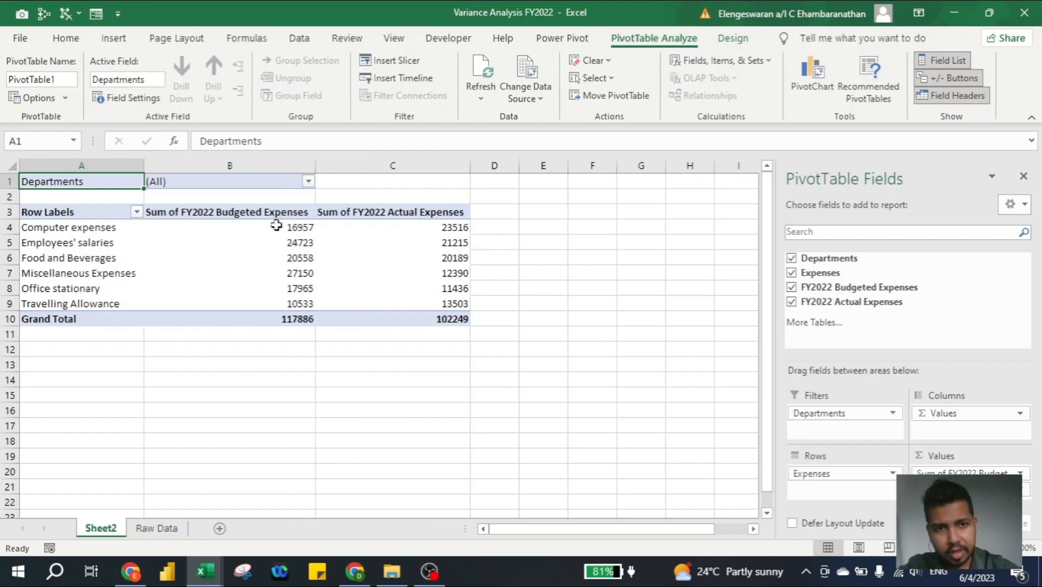
# - Format the pivot table's budgeted and actual values, including grand totals, as Accounting with no currency symbol and 0 decimal places
pyautogui.moveTo(277, 230)
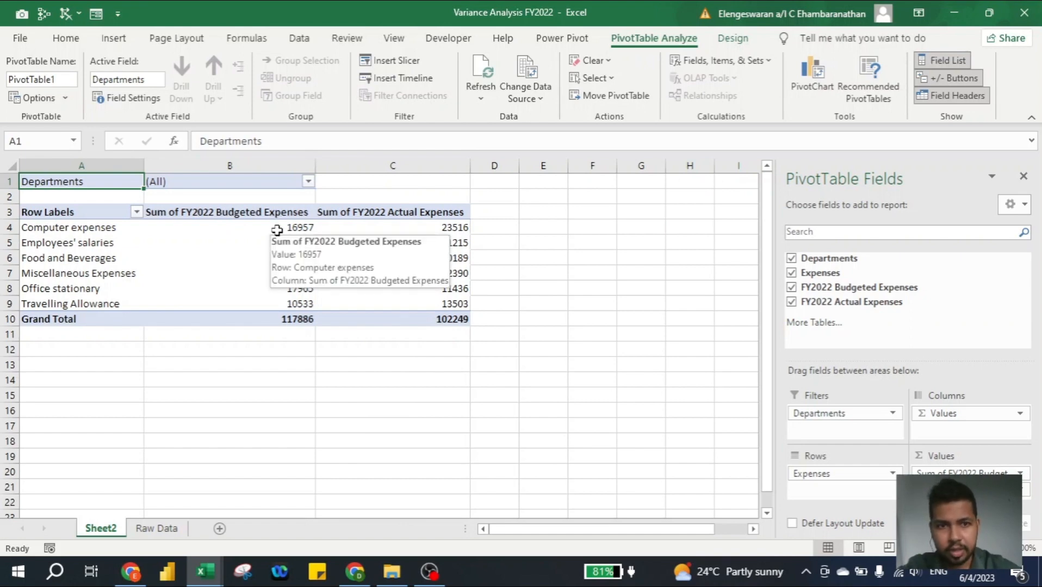
pyautogui.moveTo(277, 230); pyautogui.dragTo(415, 318)
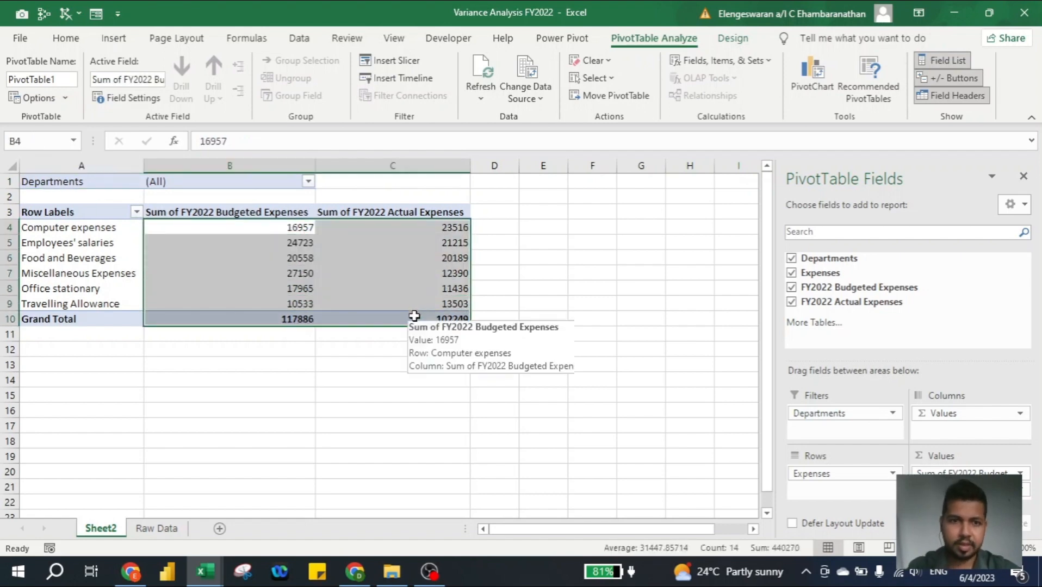
pyautogui.rightClick(277, 233)
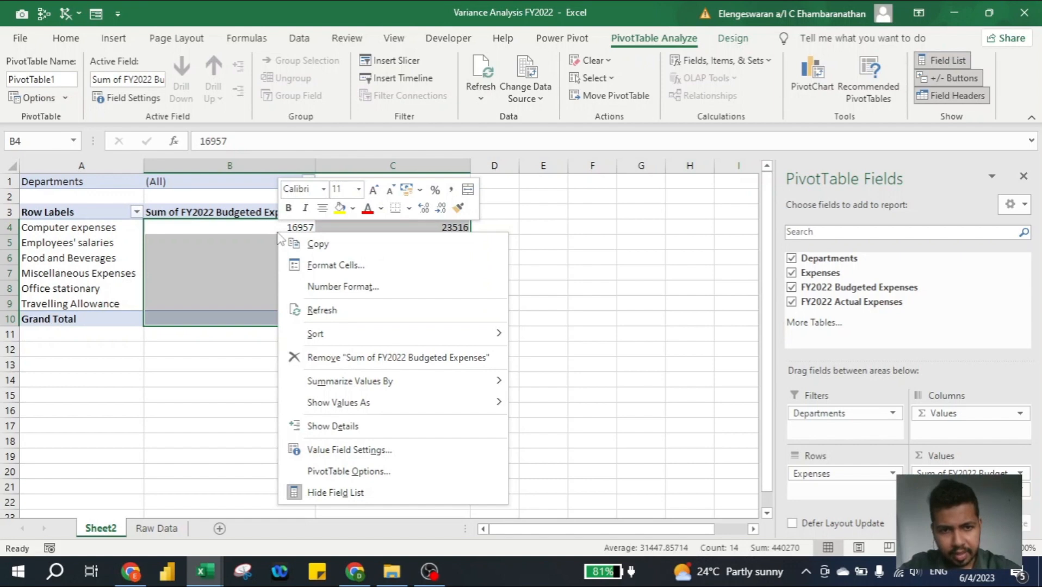
pyautogui.click(332, 267)
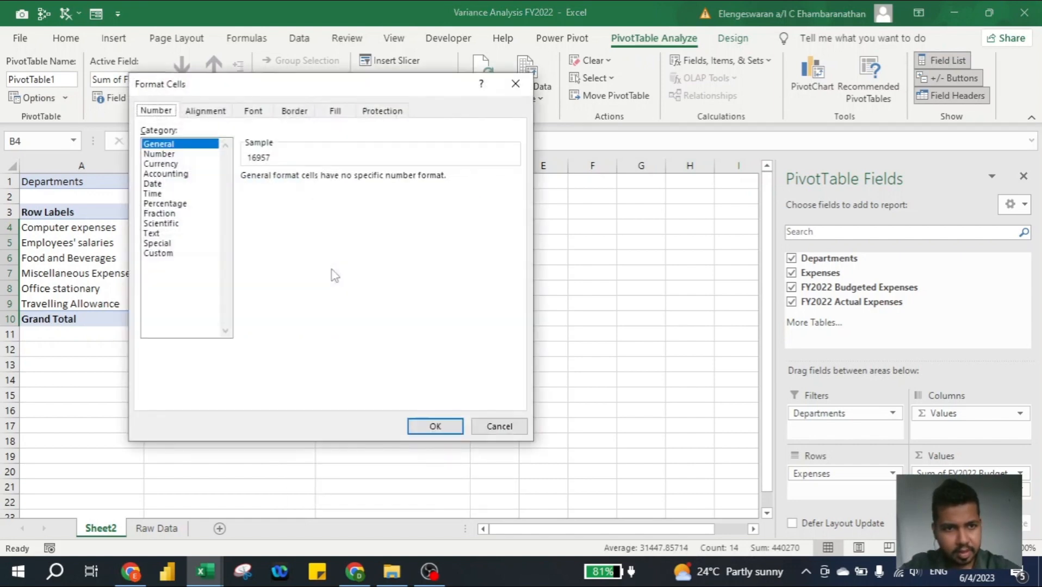
pyautogui.click(166, 174)
pyautogui.click(281, 197)
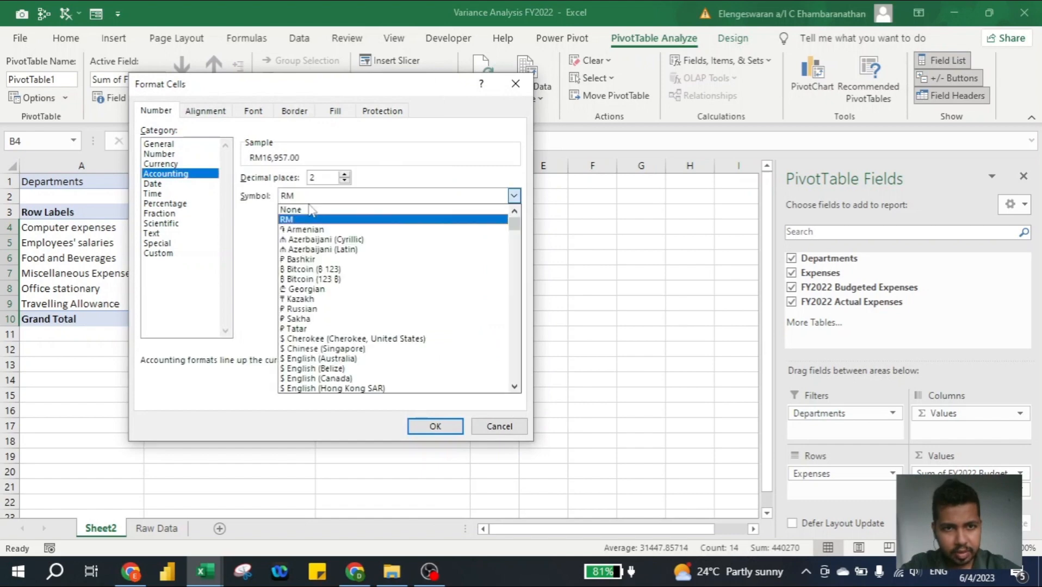
pyautogui.click(291, 210)
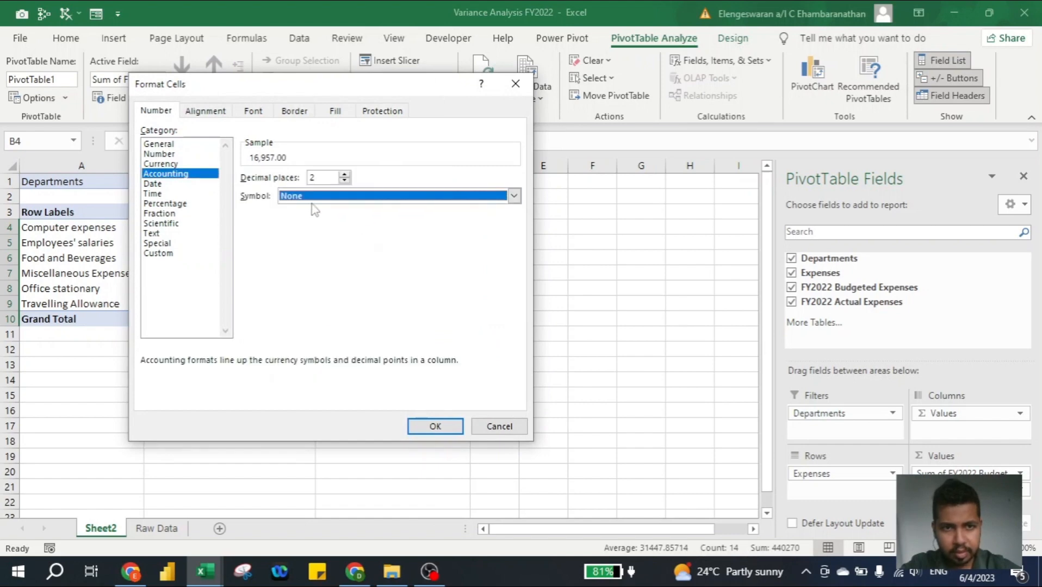
pyautogui.click(345, 181)
pyautogui.click(344, 181)
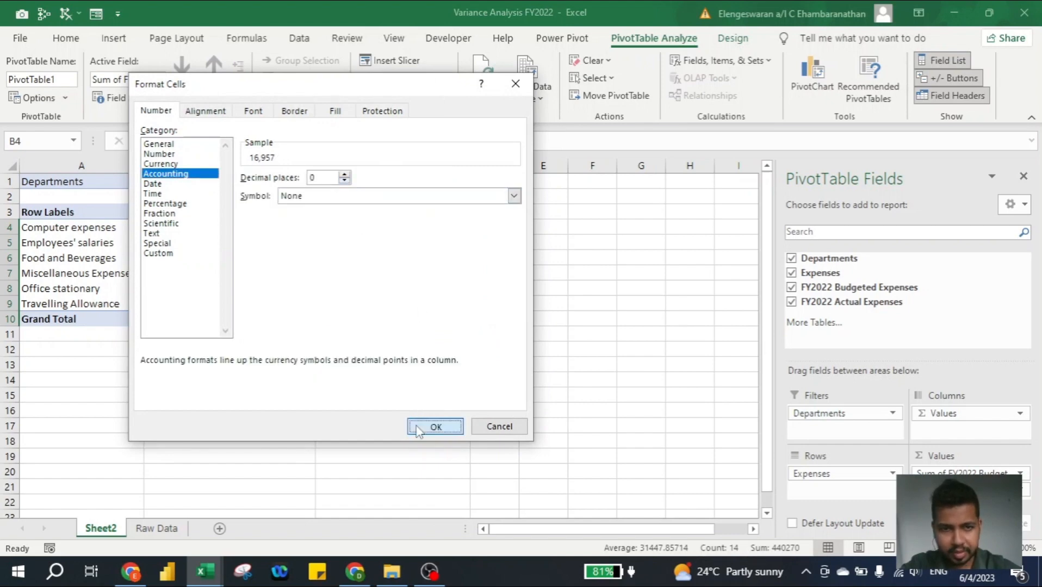
pyautogui.click(420, 426)
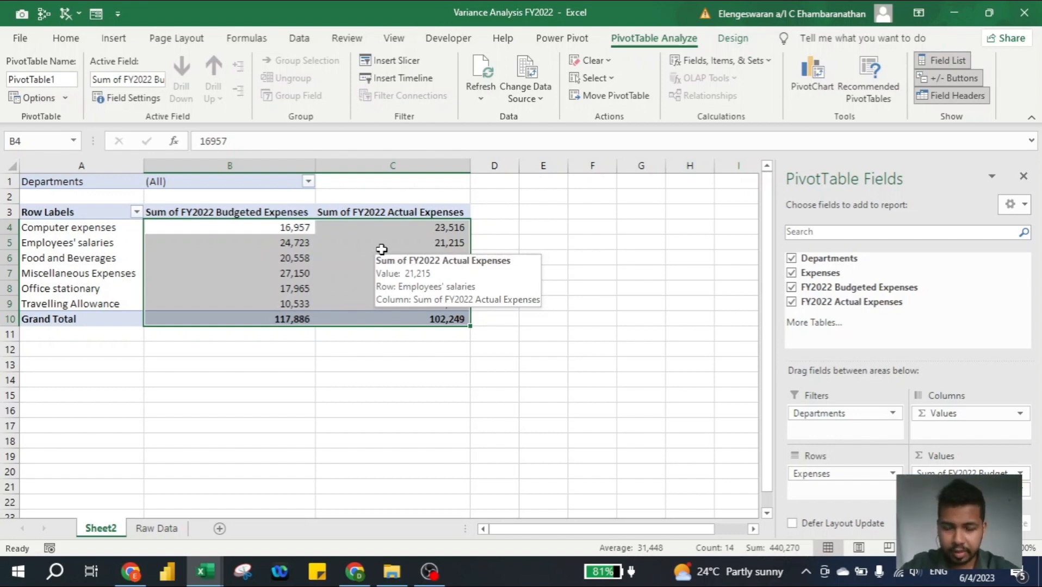
# - Duplicate the whole pivot table at cell A15 and remove the Expenses field from the copy
pyautogui.click(258, 301)
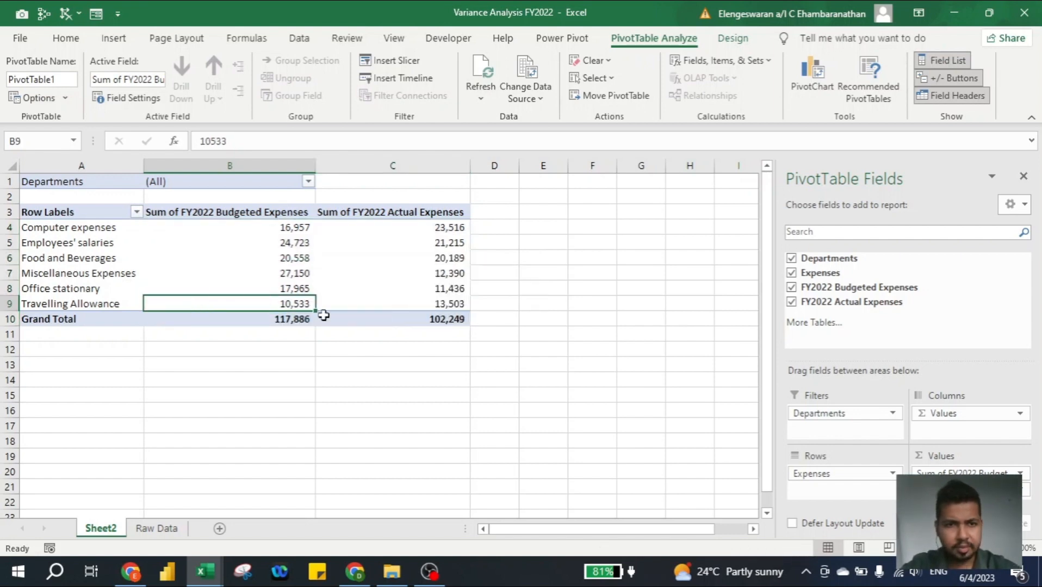
pyautogui.click(363, 319)
pyautogui.hotkey('ctrl', 'a')
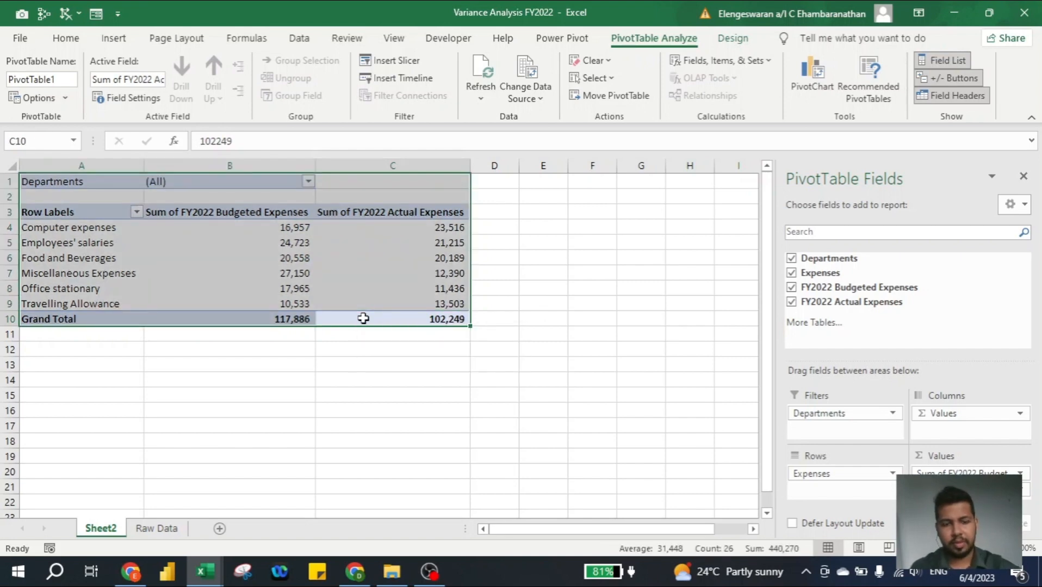
pyautogui.hotkey('ctrl', 'c')
pyautogui.click(112, 395)
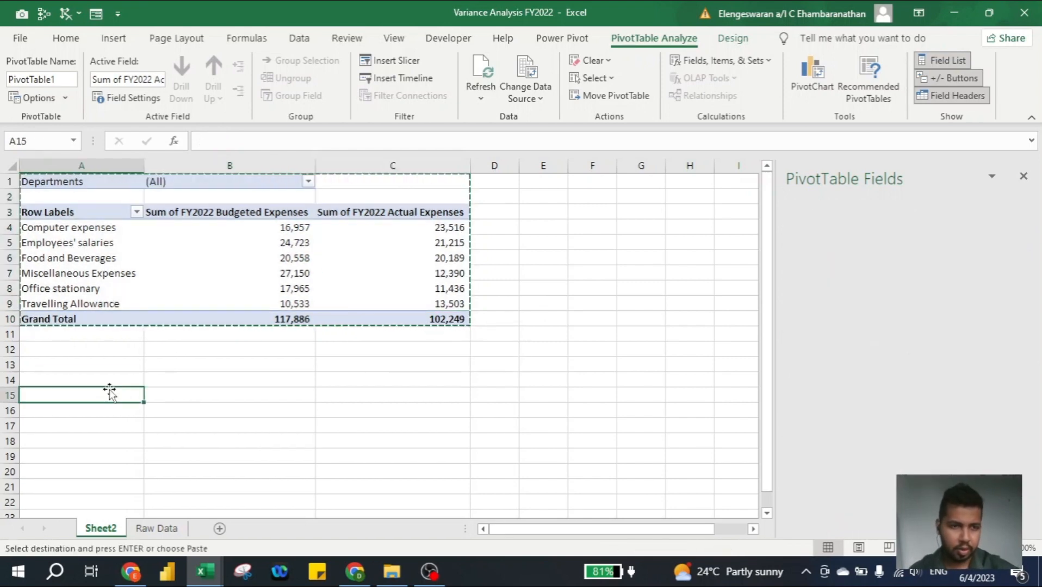
pyautogui.hotkey('ctrl', 'v')
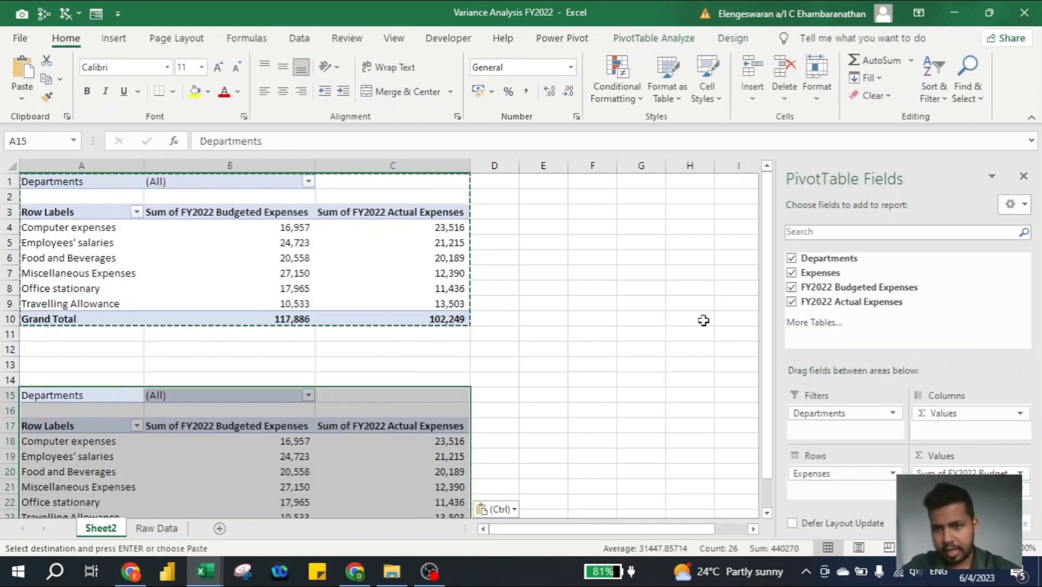
pyautogui.click(791, 273)
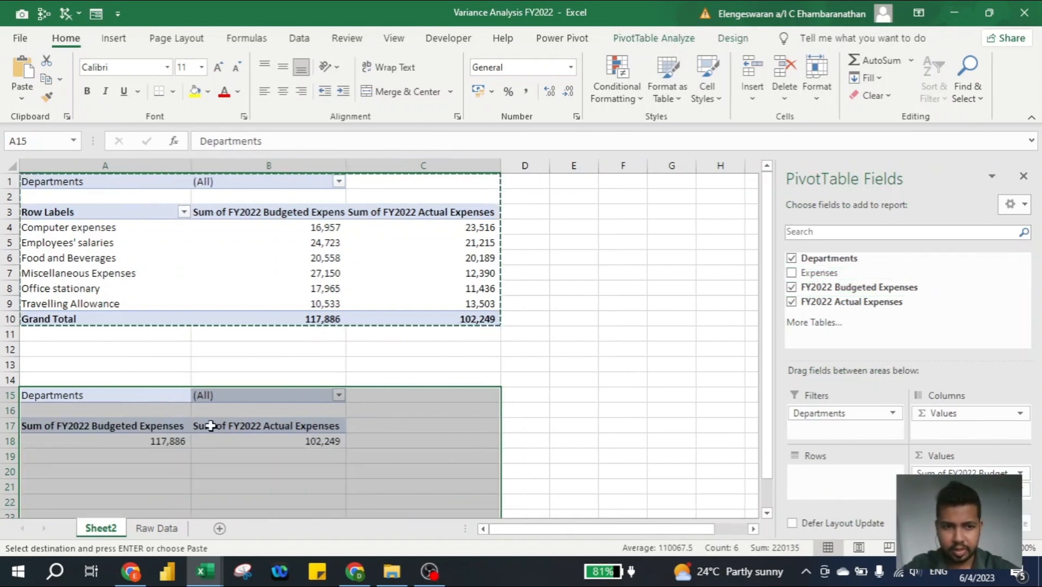
pyautogui.click(488, 371)
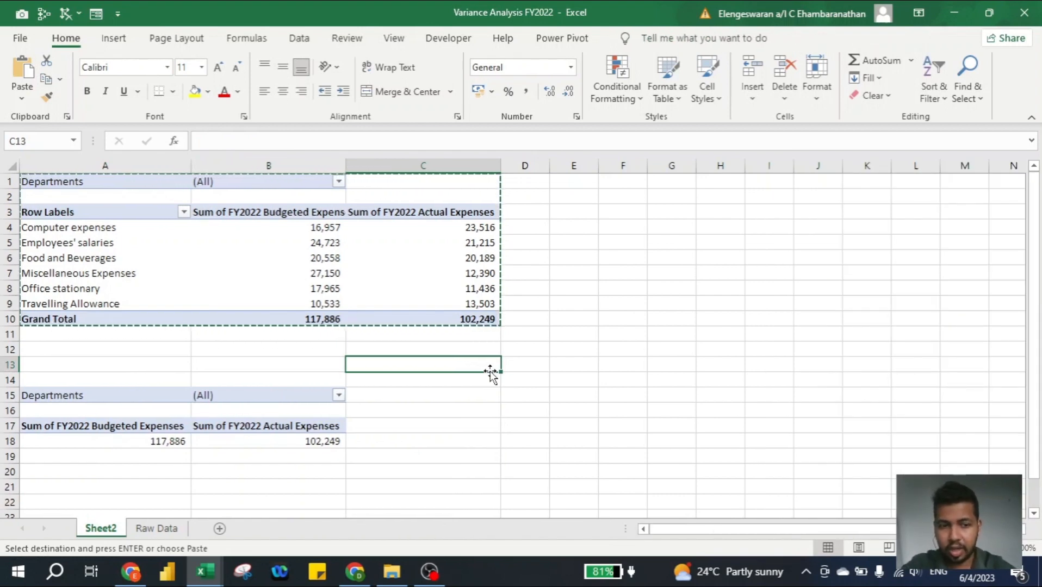
# - Rename the worksheet holding the pivot tables as Pivot Table
pyautogui.rightClick(91, 532)
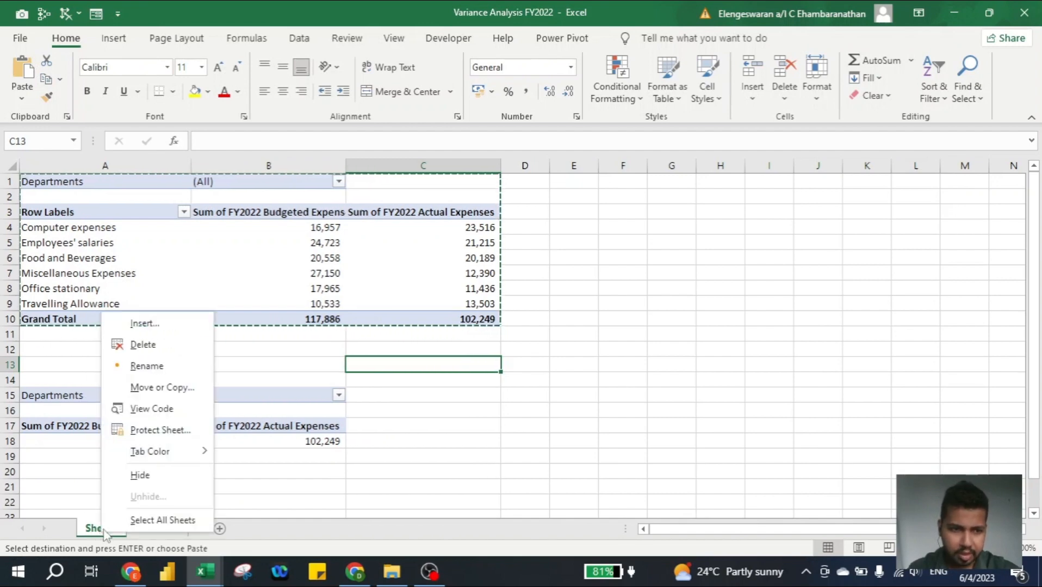
pyautogui.click(143, 368)
pyautogui.write('Pivot')
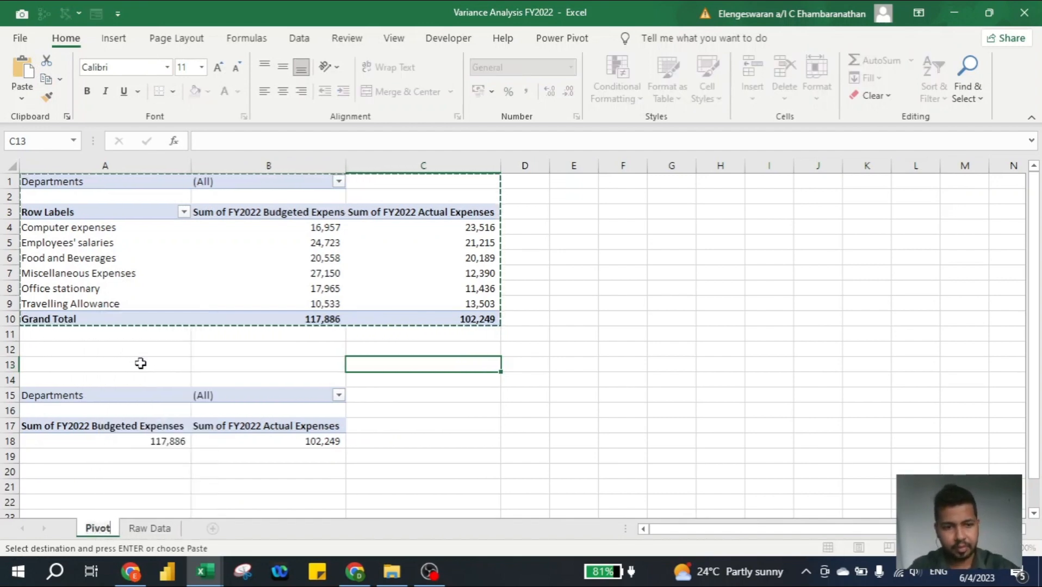
pyautogui.write(' Table')
pyautogui.press('Return')
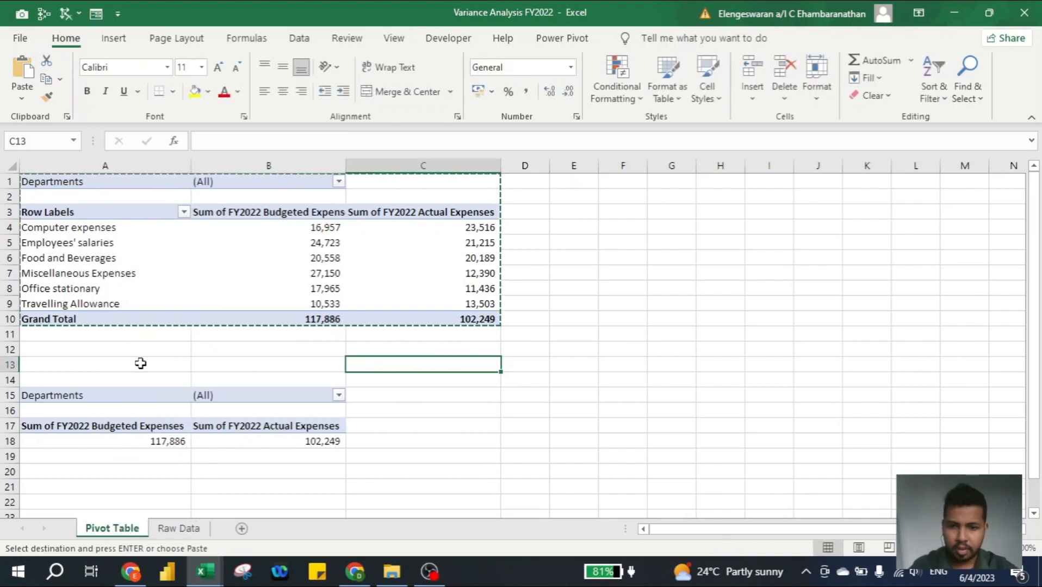
# - Add a new worksheet before the Pivot Table sheet and name it Dashboard
pyautogui.hotkey('shift', 'F11')
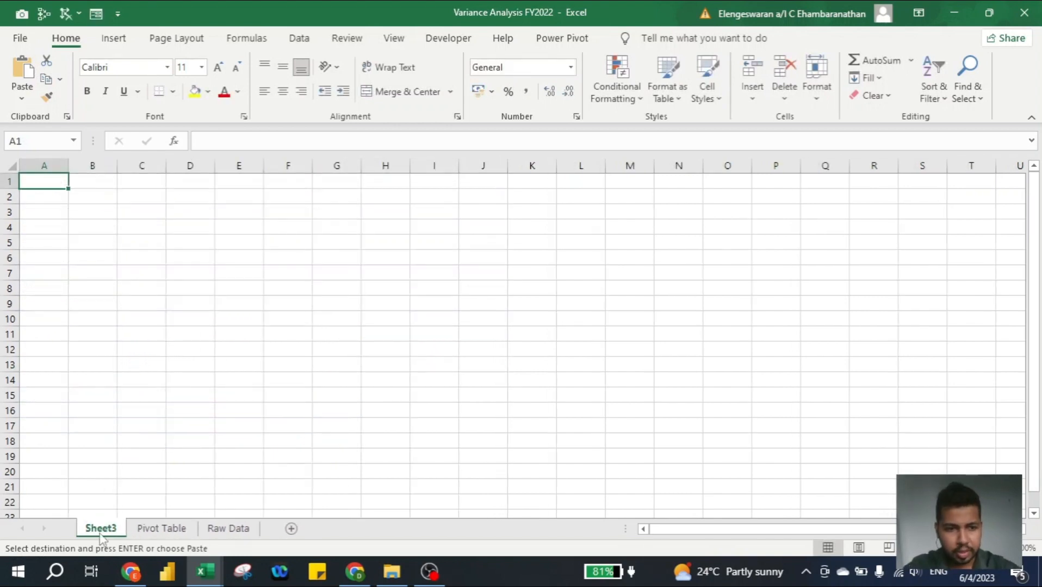
pyautogui.rightClick(95, 532)
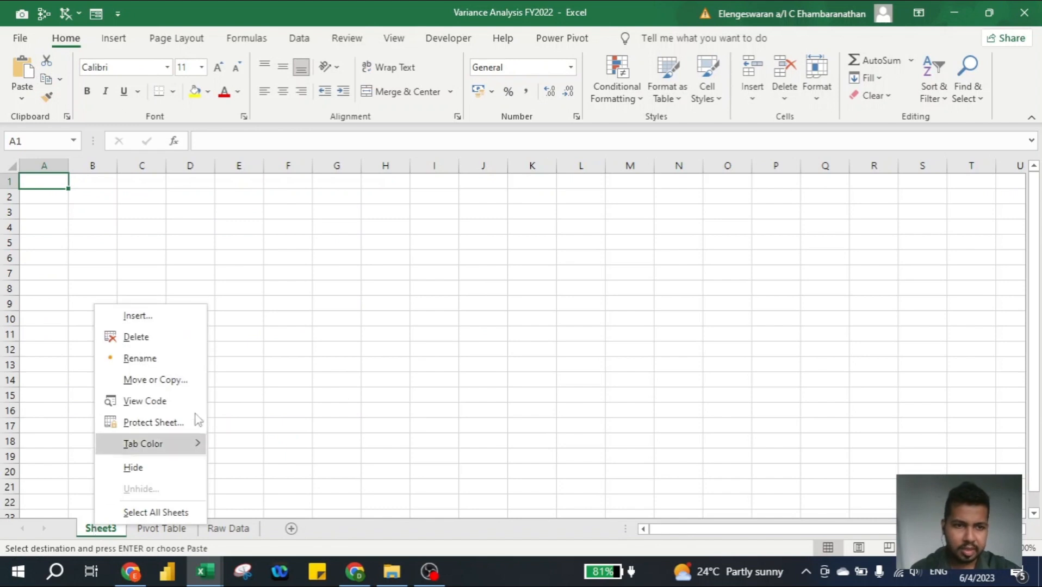
pyautogui.click(152, 359)
pyautogui.write('Dashboard')
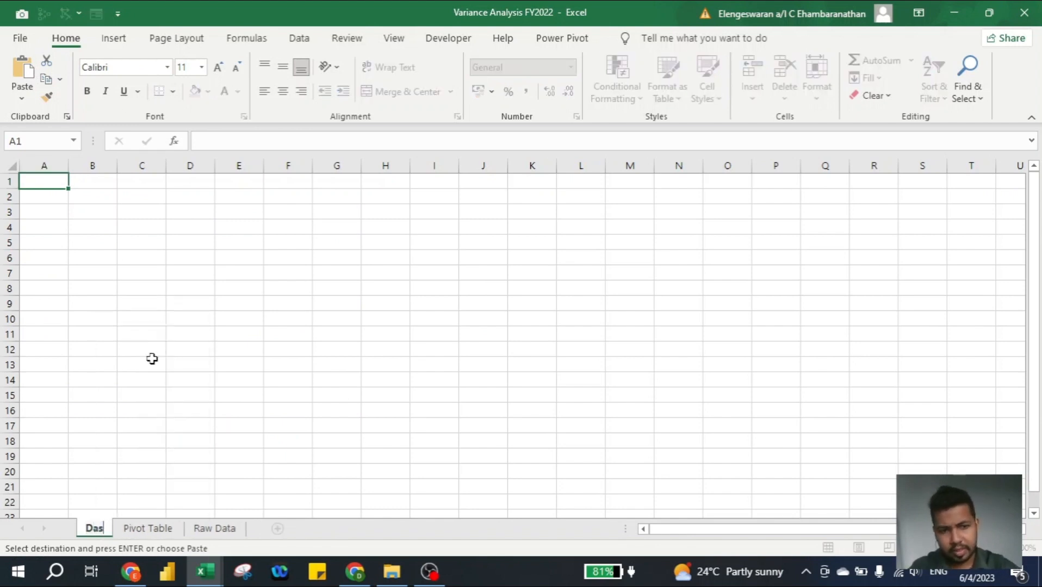
pyautogui.press('Return')
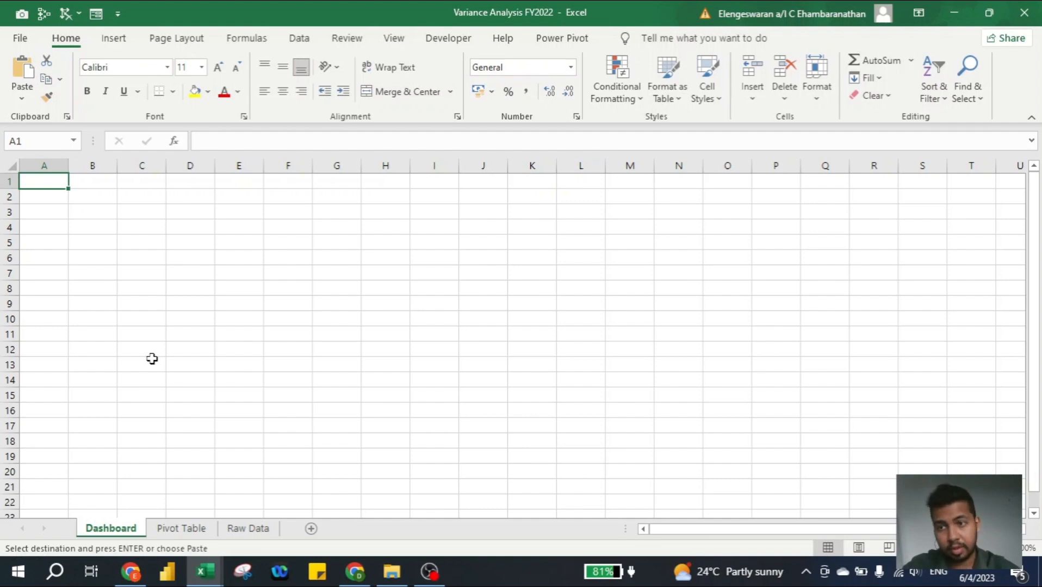
# - Widen column T on the Dashboard sheet and merge and center cells A1:T3
pyautogui.moveTo(995, 166); pyautogui.dragTo(1025, 169)
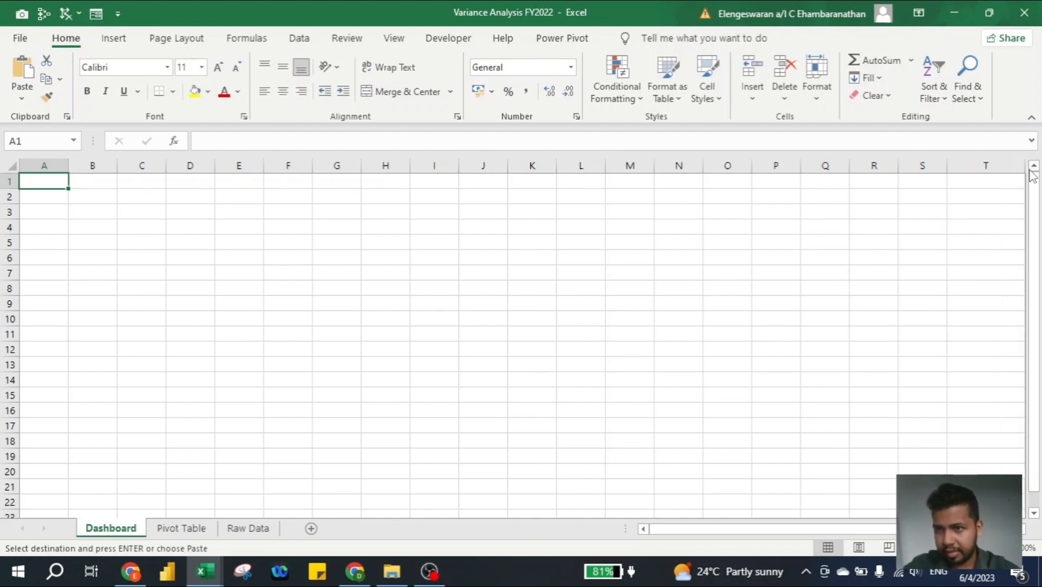
pyautogui.click(989, 208)
pyautogui.hotkey('ctrl', 'shift', 'Home')
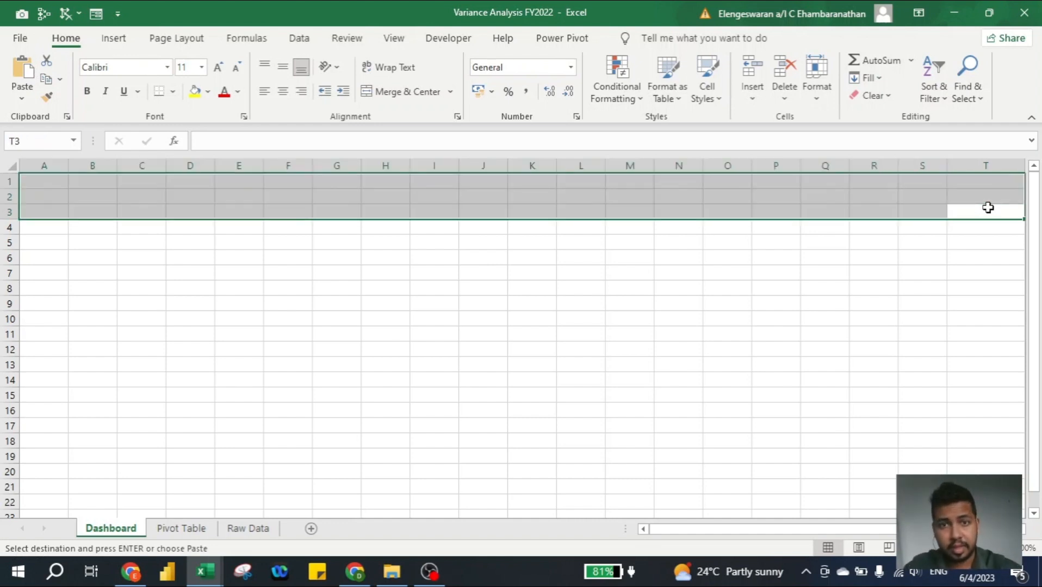
pyautogui.click(405, 92)
# - Enter the title Financial Performance in the merged header cell
pyautogui.write('Fin')
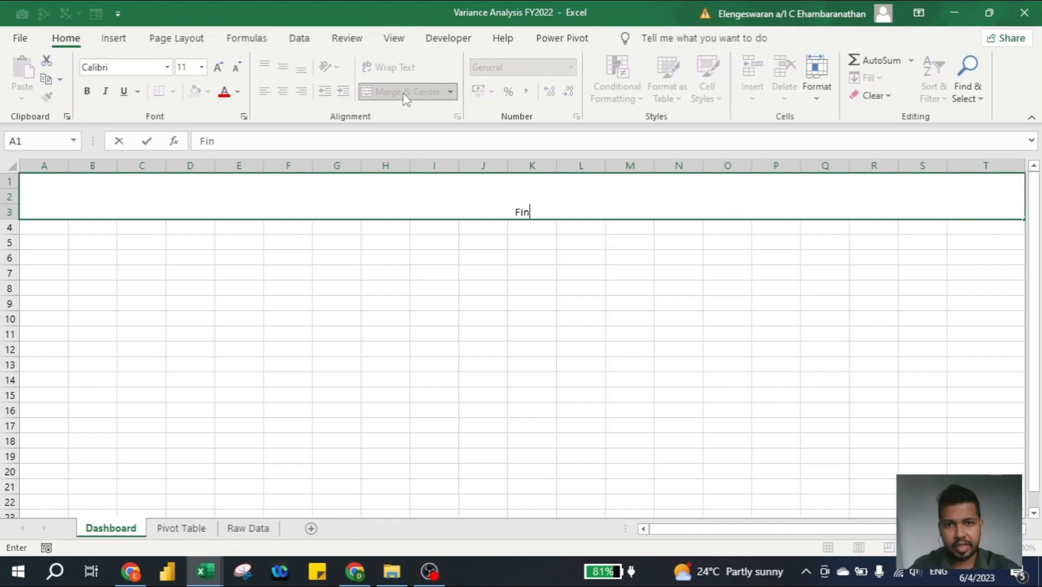
pyautogui.write('ancial Perfor')
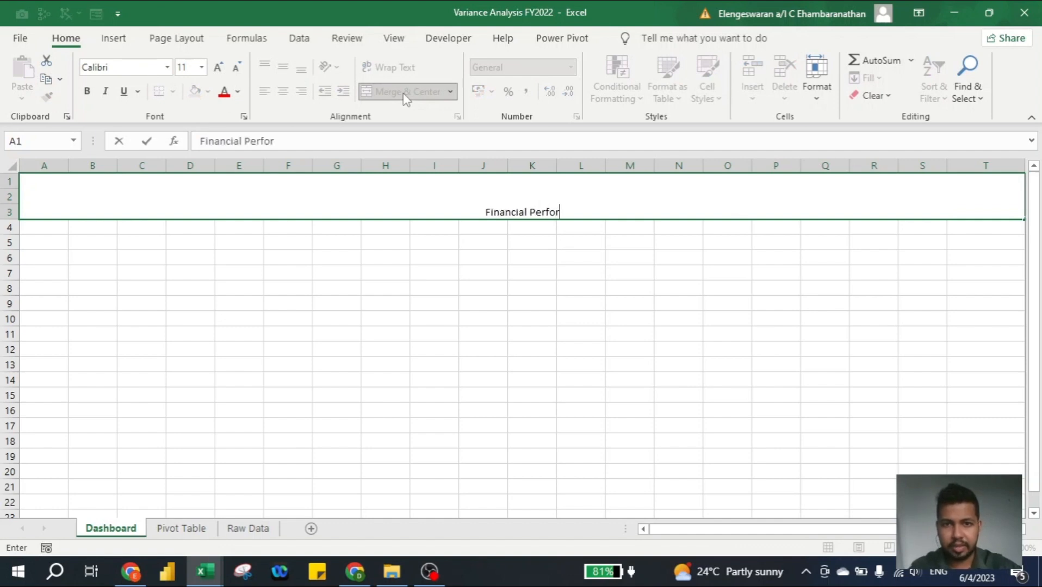
pyautogui.write('mance')
pyautogui.press('Return')
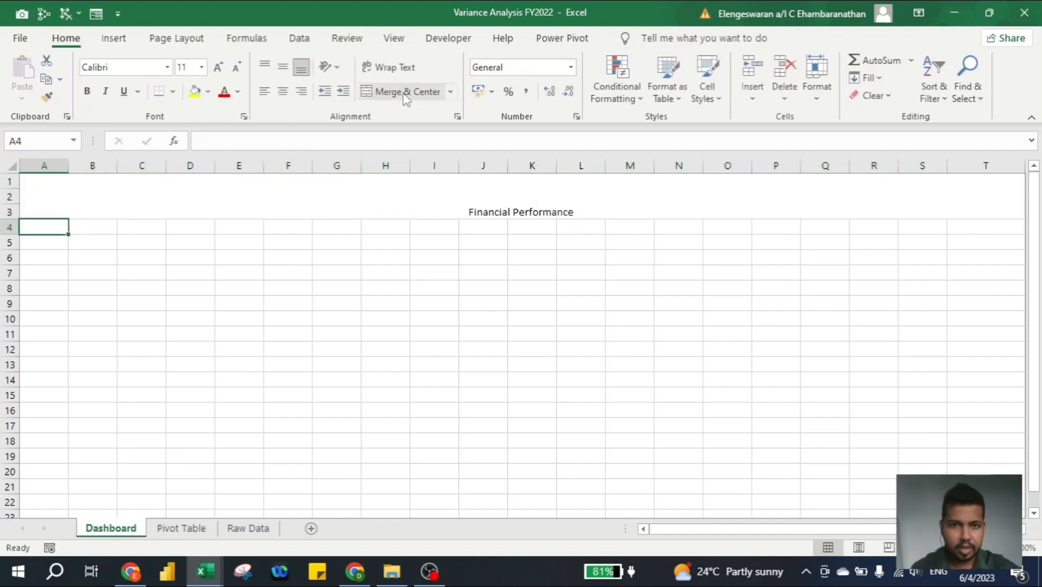
# - Insert a Departments slicer for the expense-type pivot table and place it beside the pivot tables
pyautogui.click(185, 529)
pyautogui.click(112, 258)
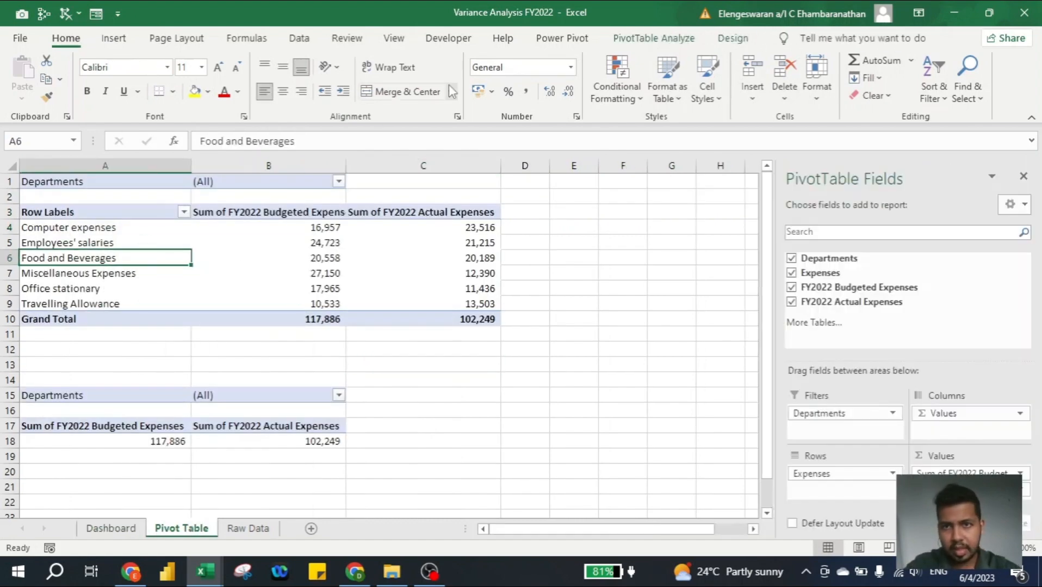
pyautogui.click(656, 39)
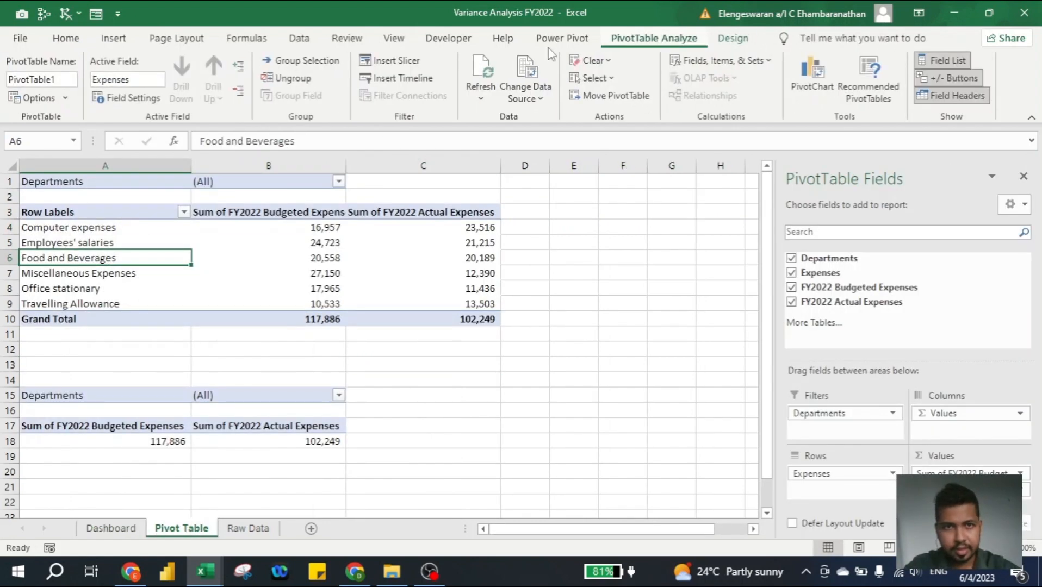
pyautogui.click(395, 65)
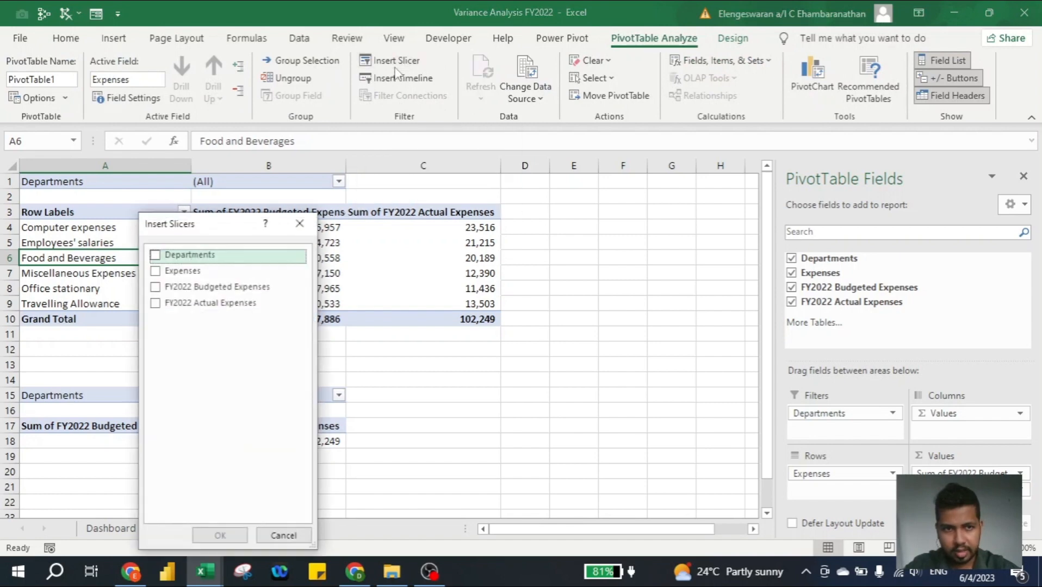
pyautogui.click(155, 255)
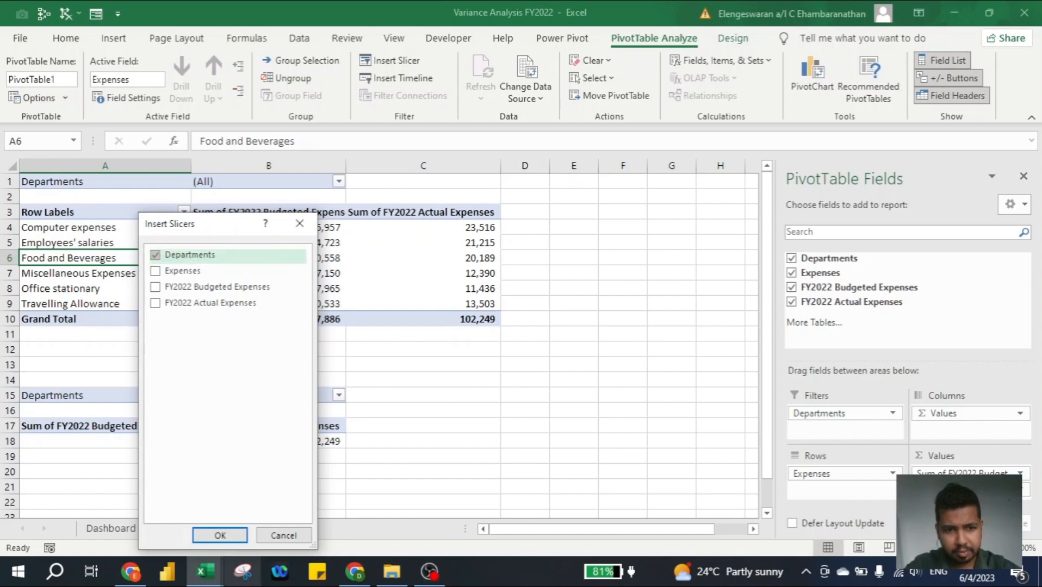
pyautogui.click(220, 536)
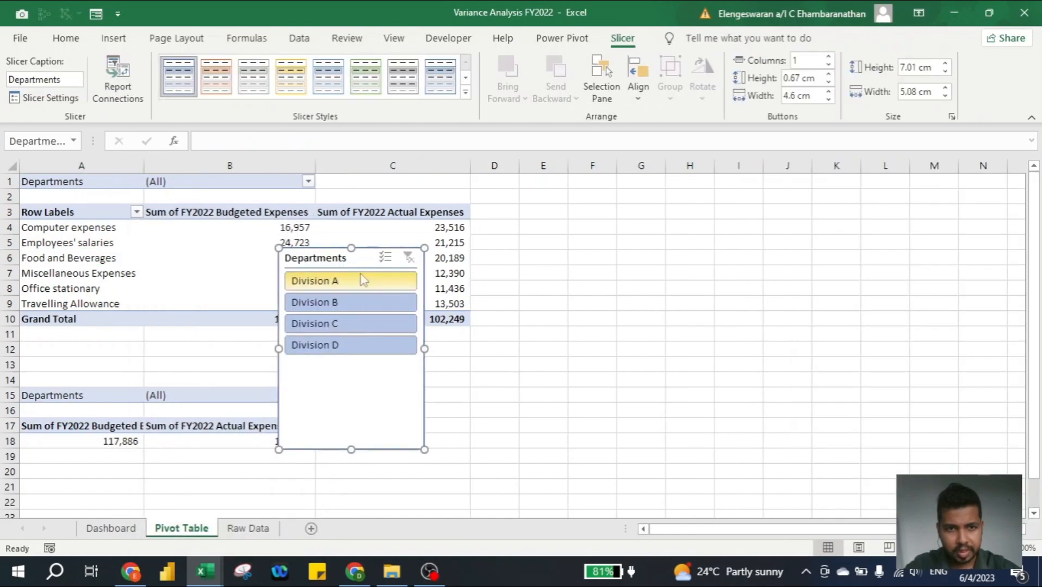
pyautogui.moveTo(333, 264); pyautogui.dragTo(533, 262)
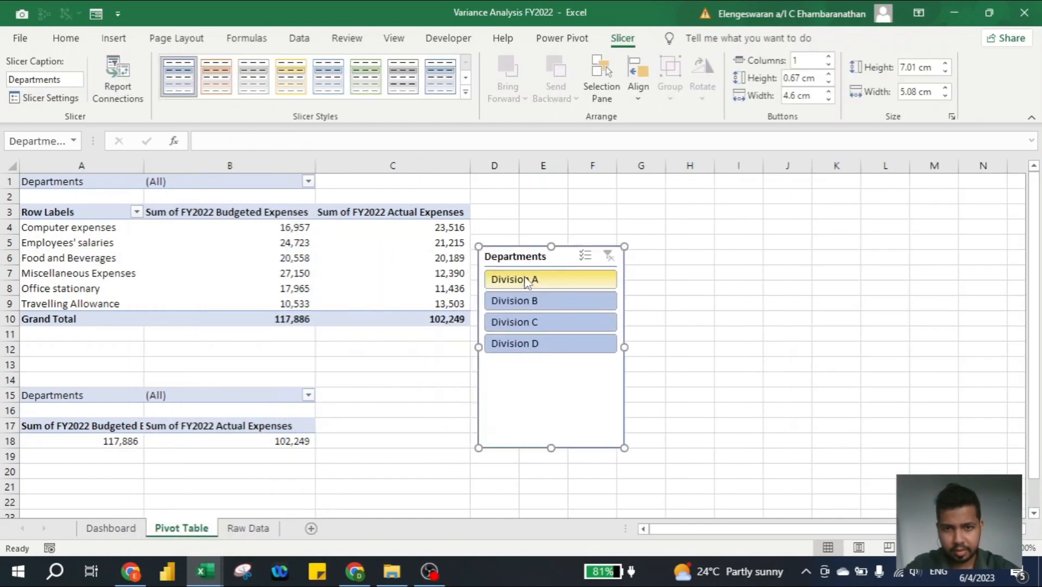
# - Connect the Departments slicer to PivotTable2 in addition to PivotTable1
pyautogui.rightClick(518, 258)
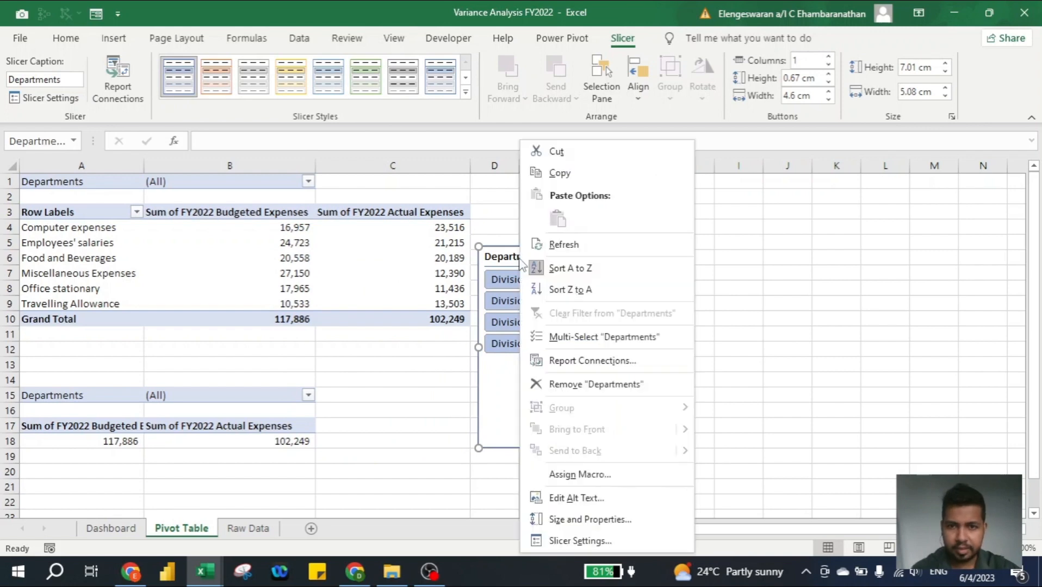
pyautogui.click(598, 362)
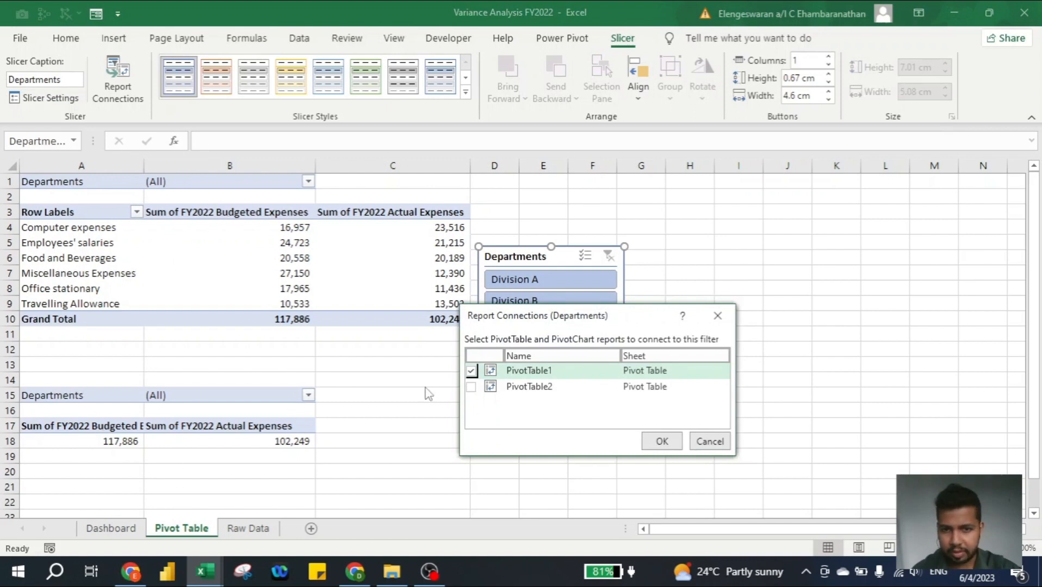
pyautogui.click(471, 387)
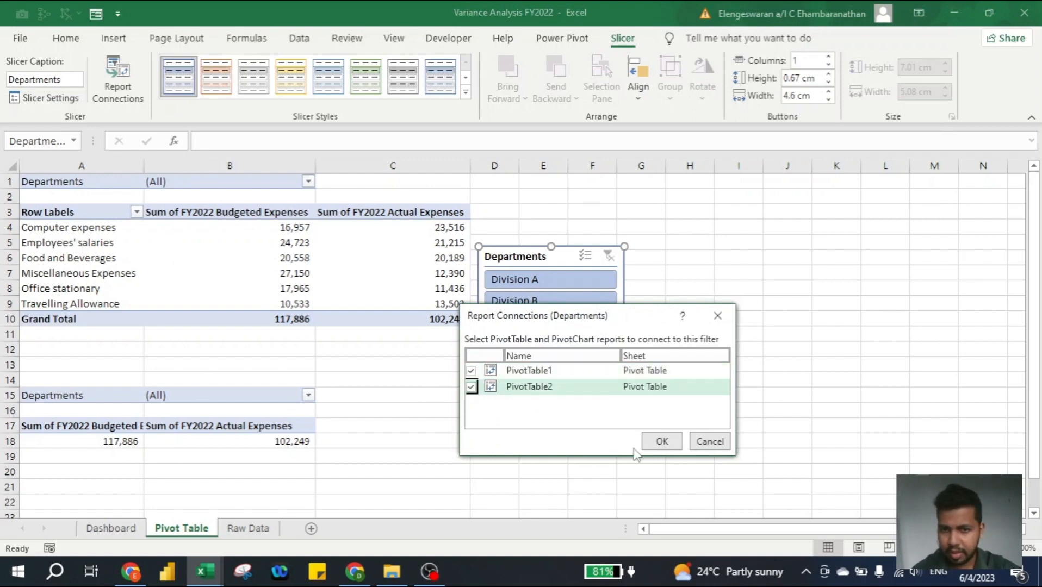
pyautogui.click(661, 441)
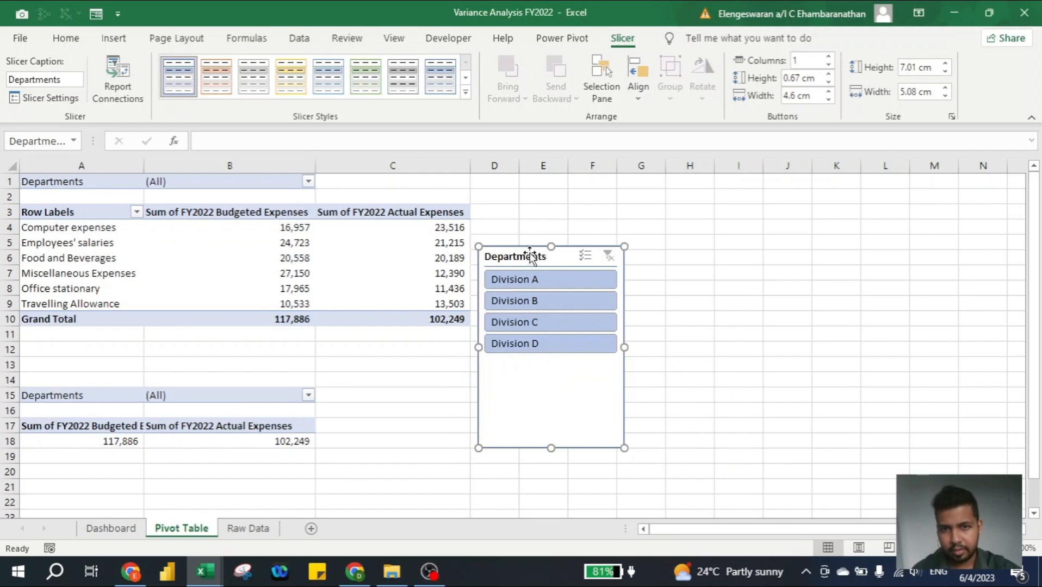
# - Move the Departments slicer from the Pivot Table sheet to cell A4 of the Dashboard sheet
pyautogui.hotkey('ctrl', 'x')
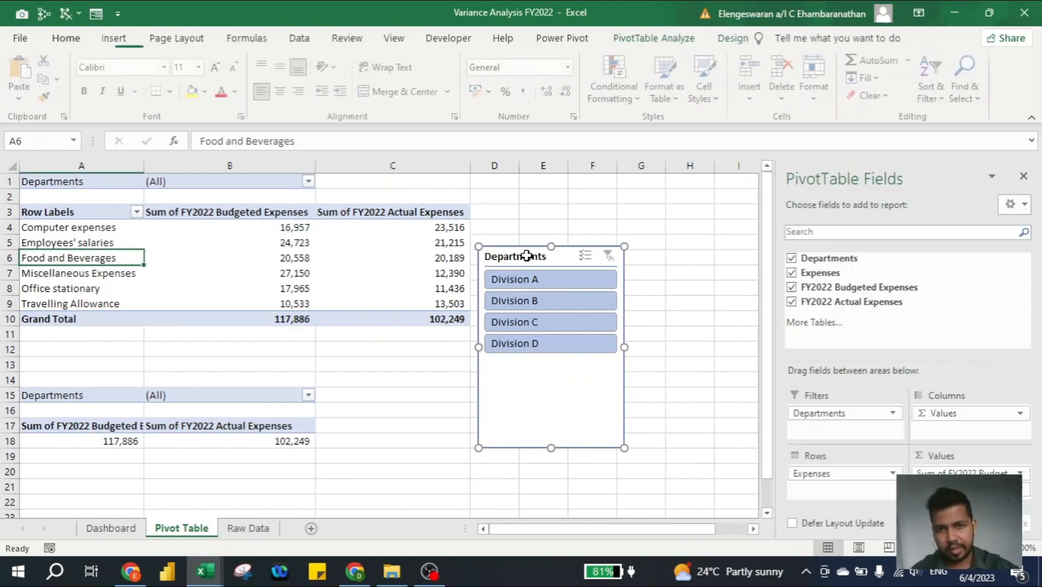
pyautogui.click(112, 528)
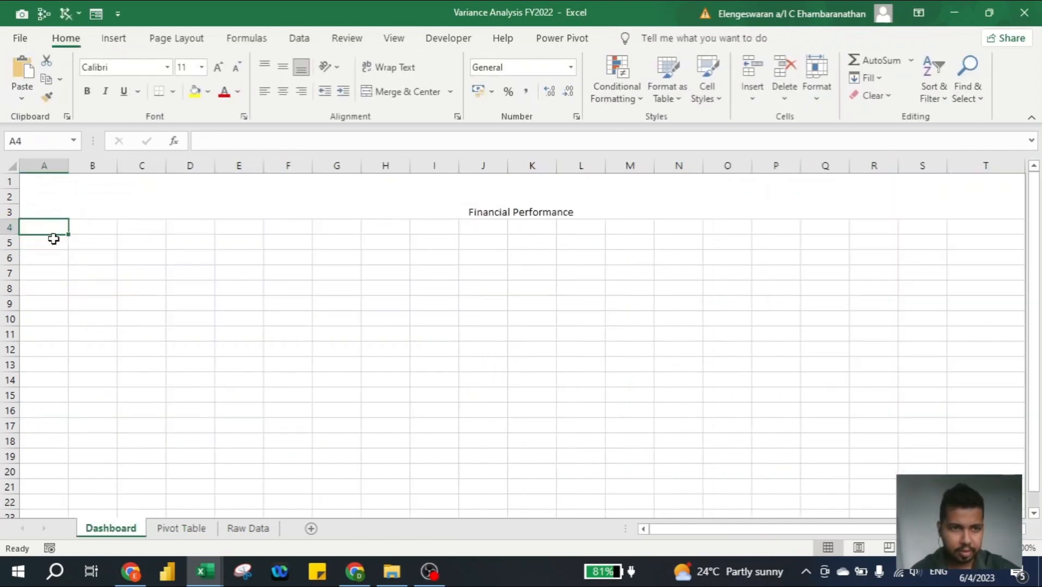
pyautogui.hotkey('ctrl', 'v')
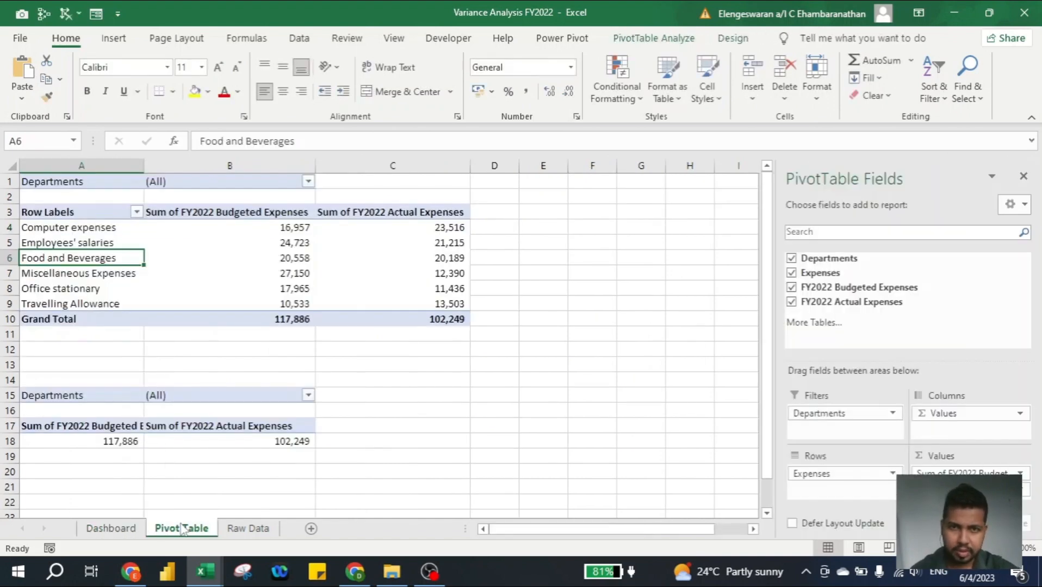
pyautogui.click(123, 531)
# - Draw a rounded rectangle about 1.69 cm high and 4.34 cm wide beside the slicer and duplicate it twice across the row
pyautogui.click(115, 43)
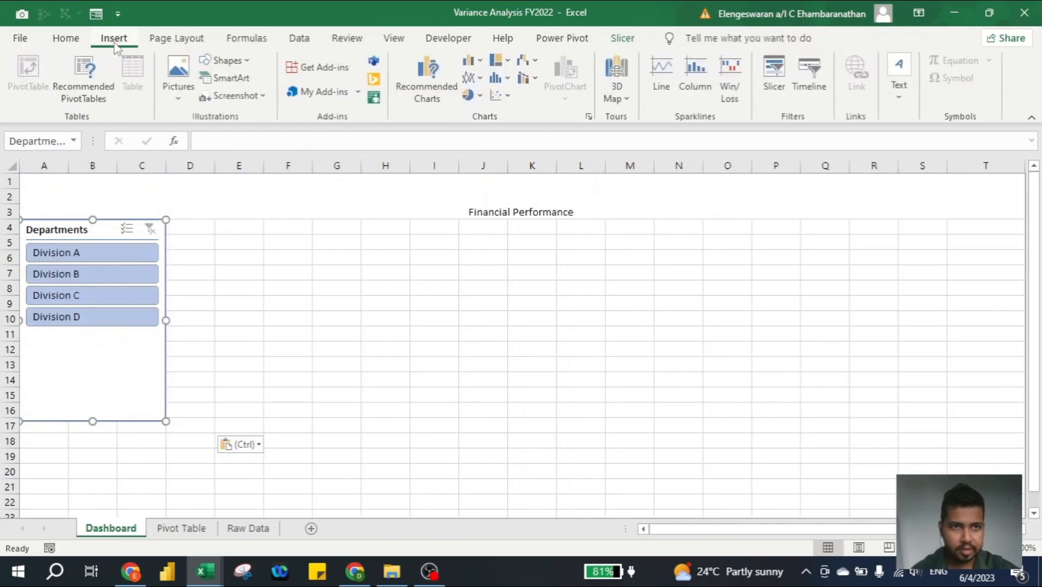
pyautogui.click(236, 61)
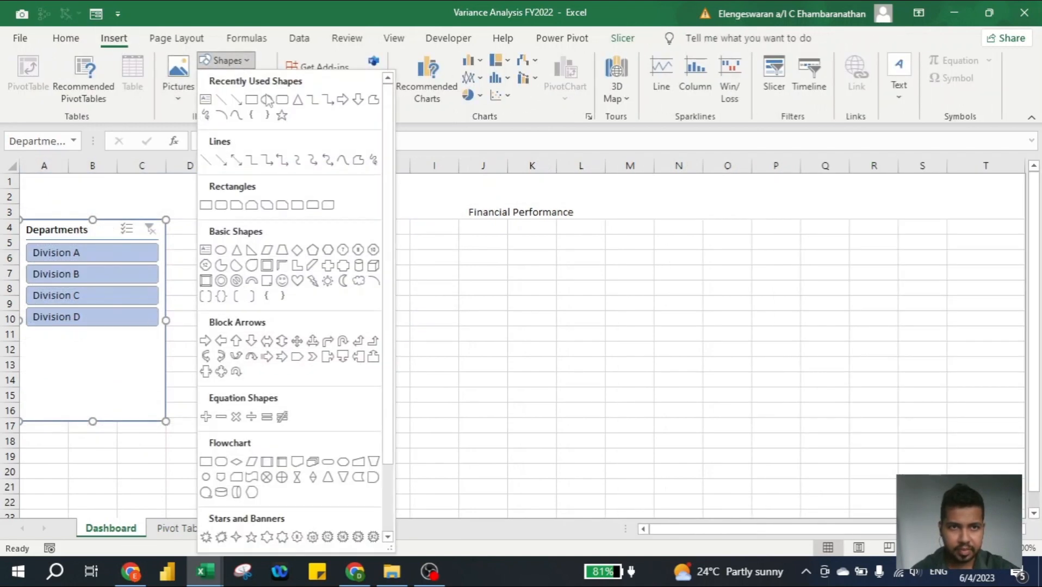
pyautogui.click(282, 101)
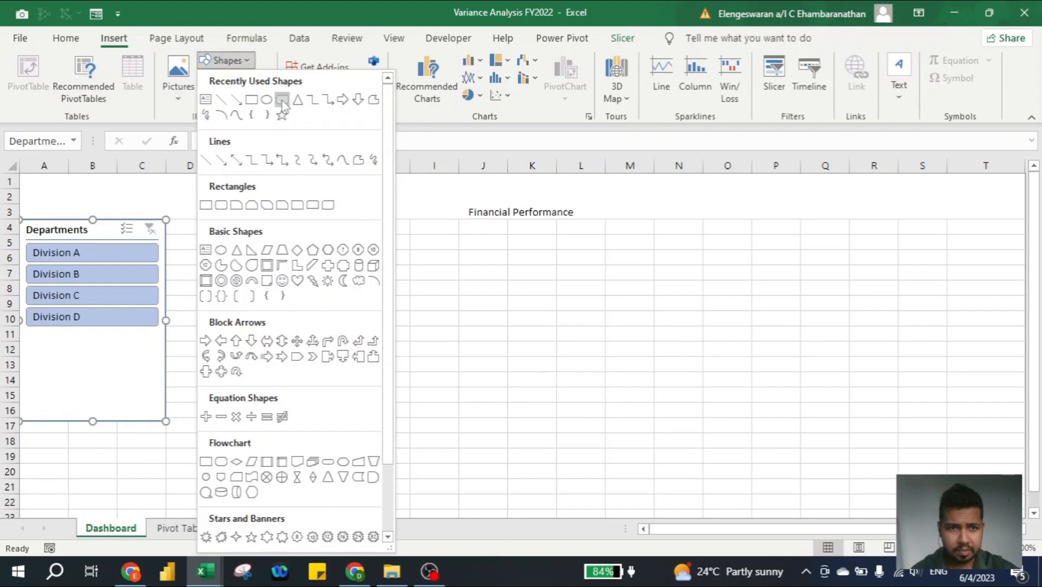
pyautogui.moveTo(266, 232)
pyautogui.mouseDown()
pyautogui.moveTo(391, 280)
pyautogui.moveTo(588, 259)
pyautogui.mouseUp()
pyautogui.hotkey('ctrl', 'd')
pyautogui.hotkey('ctrl', 'd')
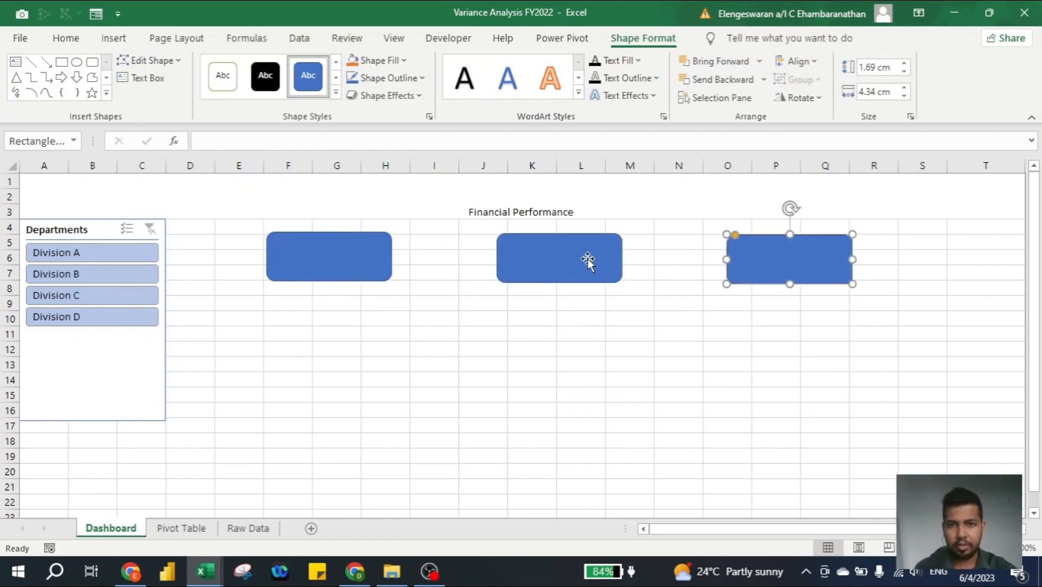
# - Reposition the three rounded rectangles in a row starting around row 6, leaving rows 4 and 5 free above them
pyautogui.moveTo(566, 251); pyautogui.dragTo(574, 251)
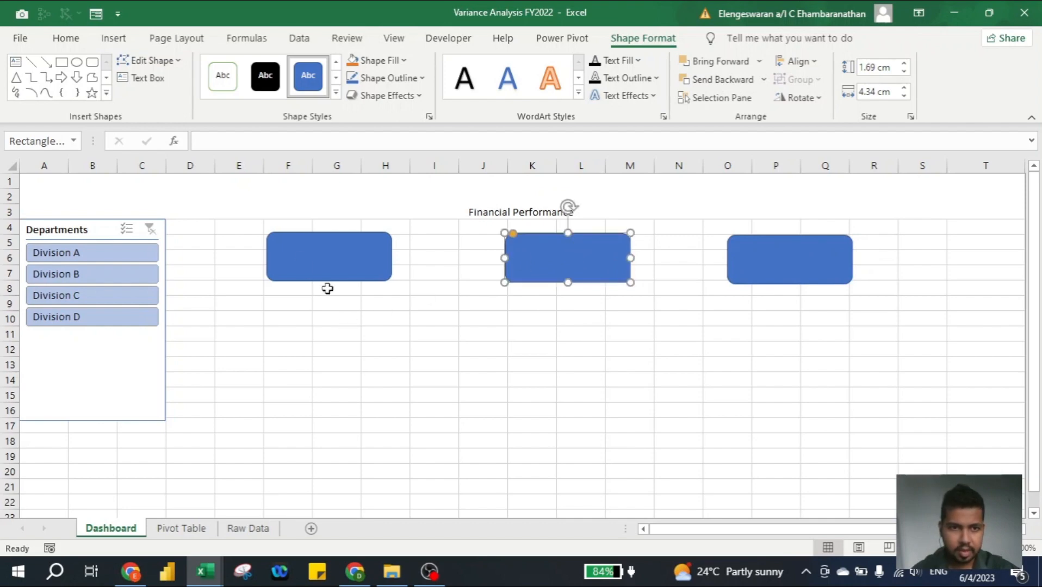
pyautogui.click(298, 261)
pyautogui.moveTo(298, 260); pyautogui.dragTo(294, 279)
pyautogui.moveTo(519, 250); pyautogui.dragTo(483, 264)
pyautogui.moveTo(746, 260); pyautogui.dragTo(726, 272)
pyautogui.click(443, 346)
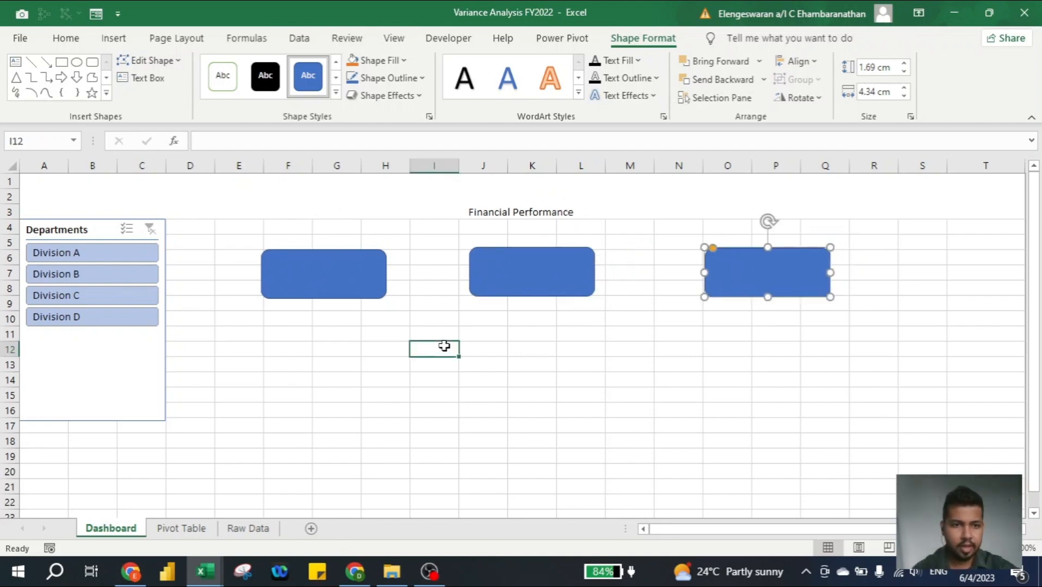
# - Merge and center cells F4:H5 above the first rectangle and enter the heading Budgeted Expenses
pyautogui.click(297, 228)
pyautogui.hotkey('shift', 'Right')
pyautogui.hotkey('shift', 'Right')
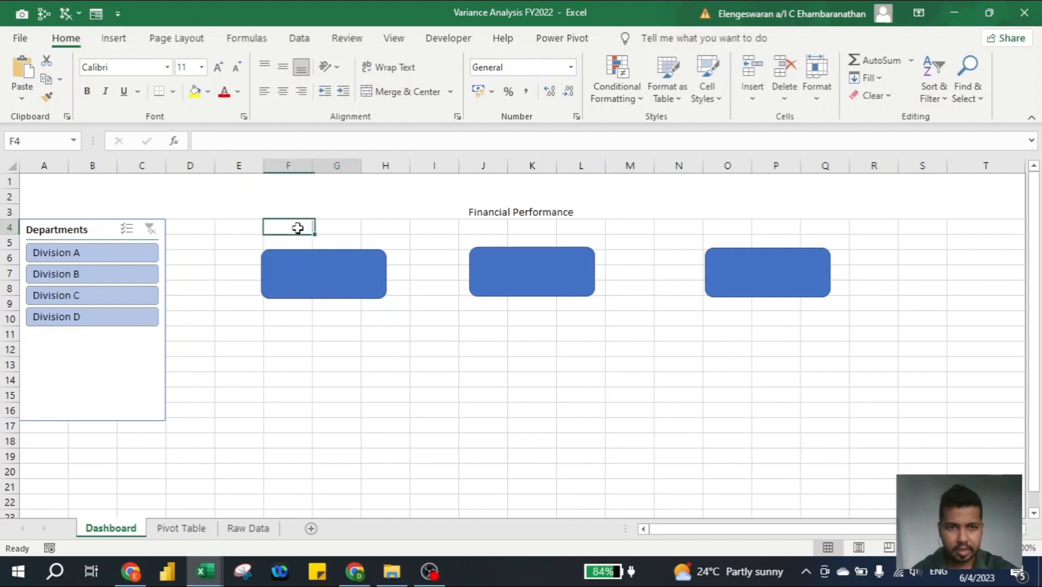
pyautogui.hotkey('shift', 'Down')
pyautogui.press('alt')
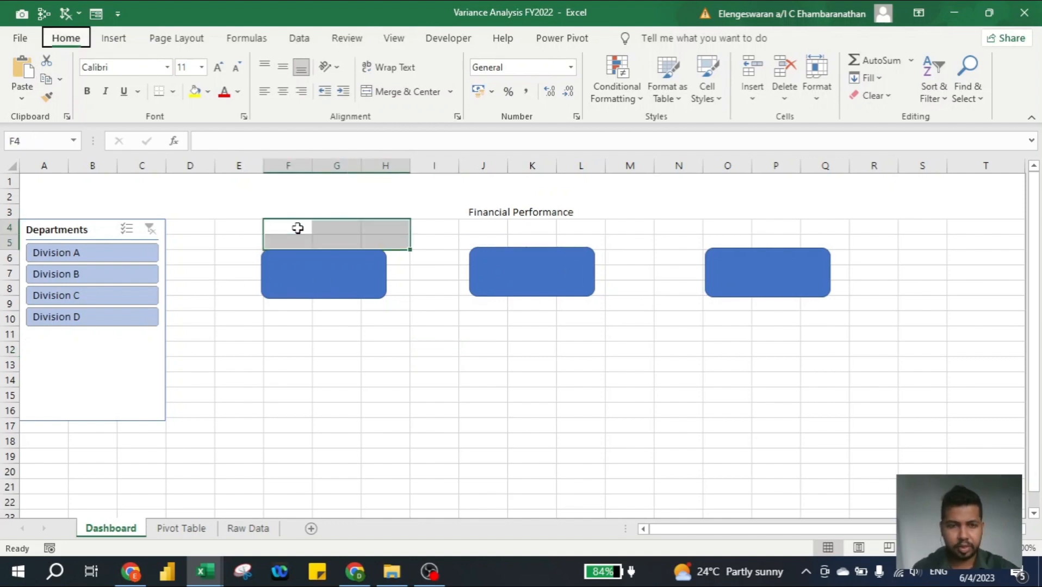
pyautogui.write('hmcBudget')
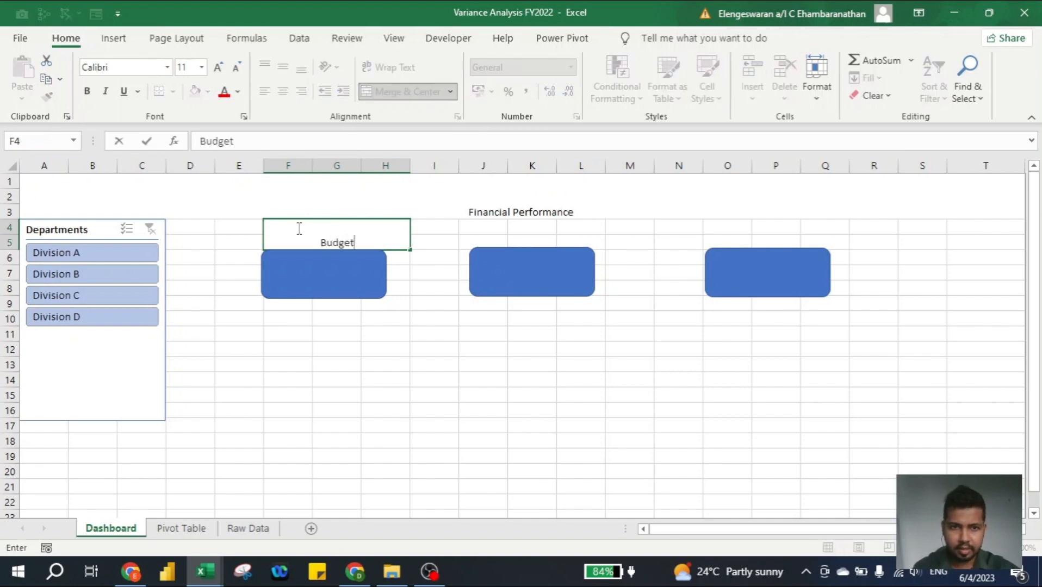
pyautogui.write('ed E')
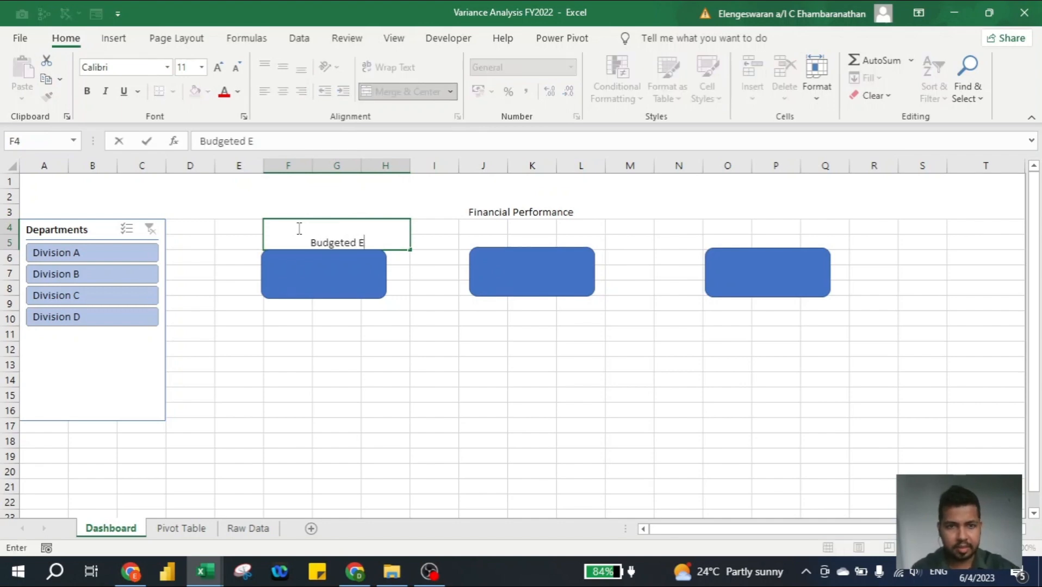
pyautogui.write('xpenses')
pyautogui.press('Return')
pyautogui.press('Up')
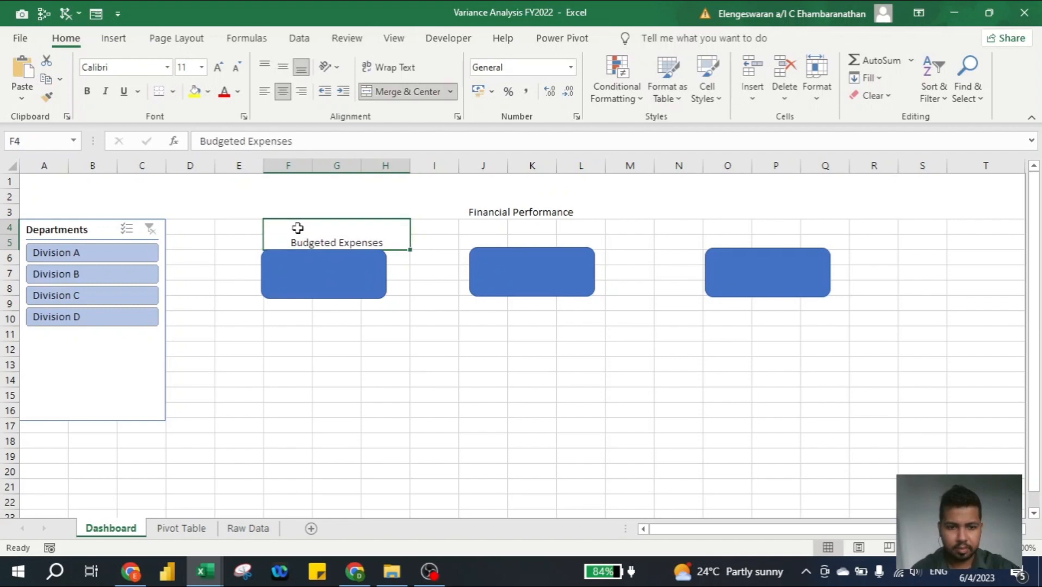
# - Prefix the Budgeted Expenses heading with FY2022, then align it vertically to the middle and make it bold
pyautogui.press('F2')
pyautogui.press('Home')
pyautogui.write('FY202')
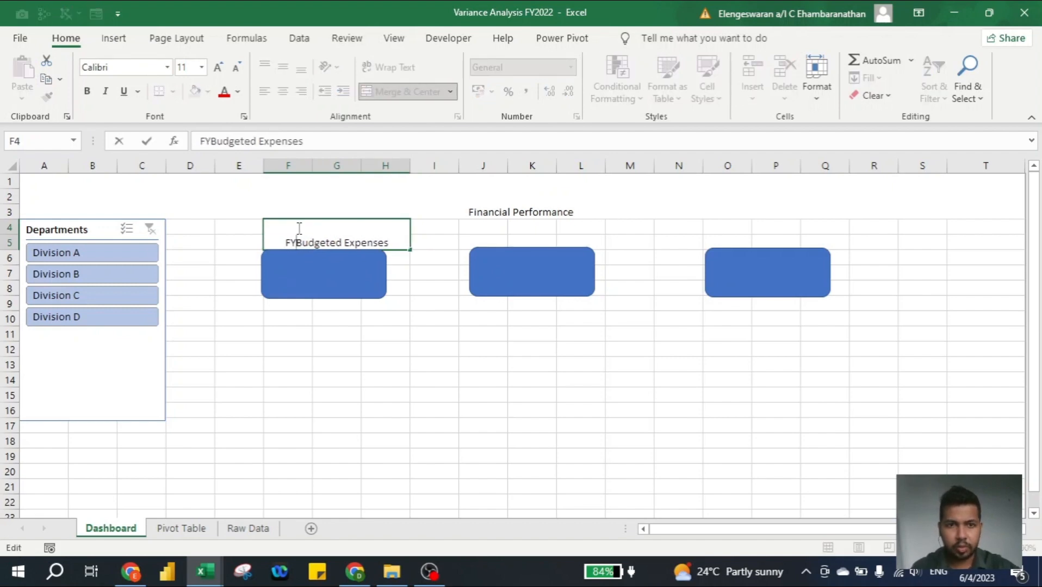
pyautogui.write('2')
pyautogui.hotkey('ctrl', 'Return')
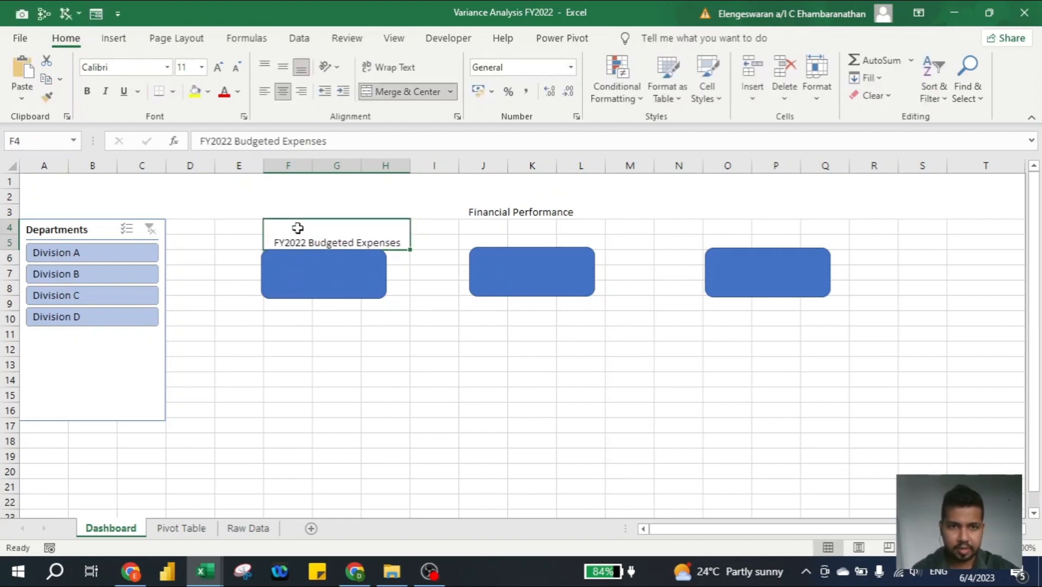
pyautogui.click(282, 66)
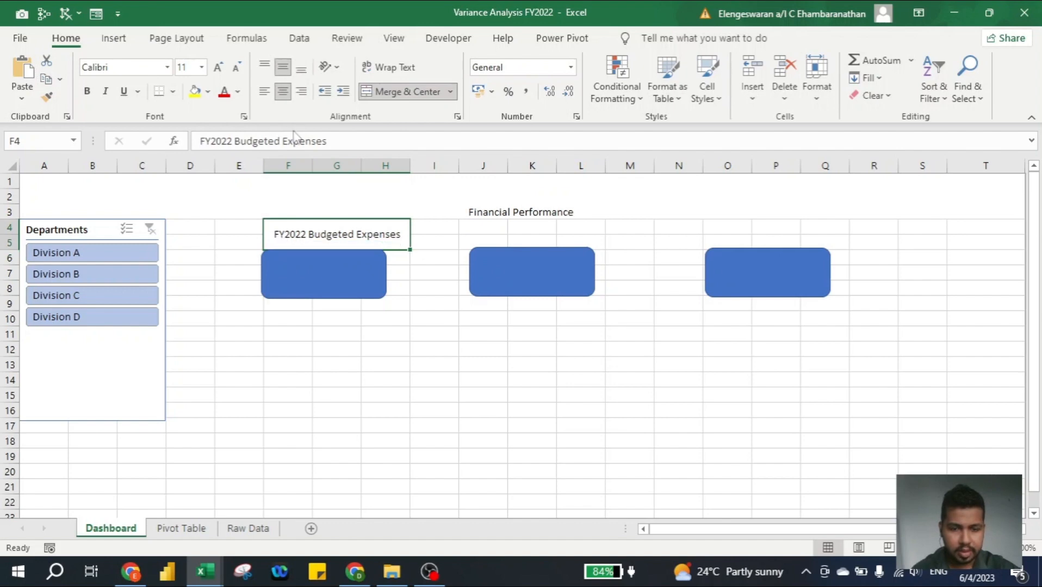
pyautogui.hotkey('ctrl', 'b')
# - Copy the budget heading to J4 above the second rectangle and change it to FY2022 Actual Expenses
pyautogui.hotkey('ctrl', 'c')
pyautogui.press('Right')
pyautogui.press('Right')
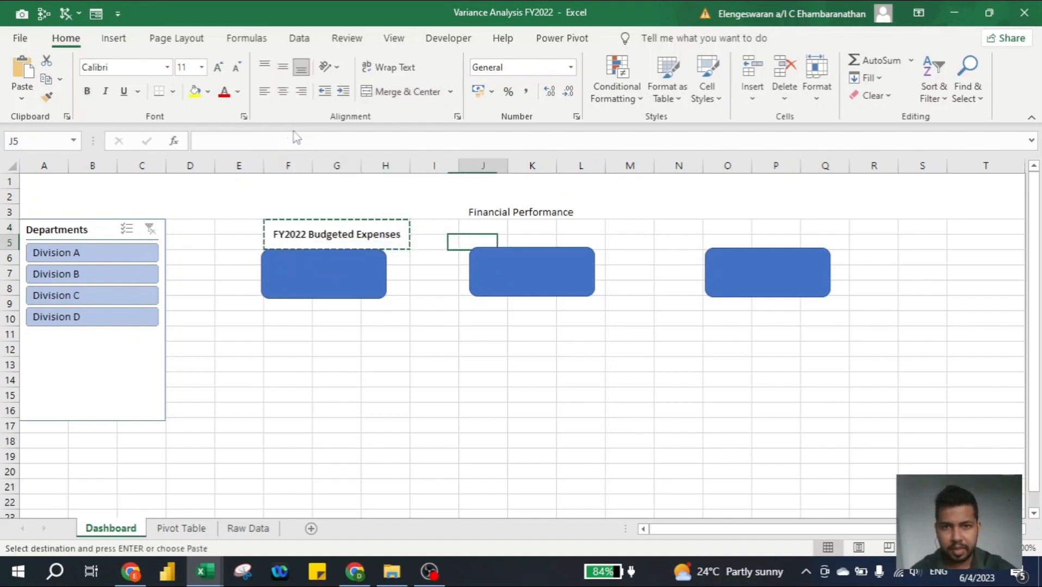
pyautogui.hotkey('ctrl', 'v')
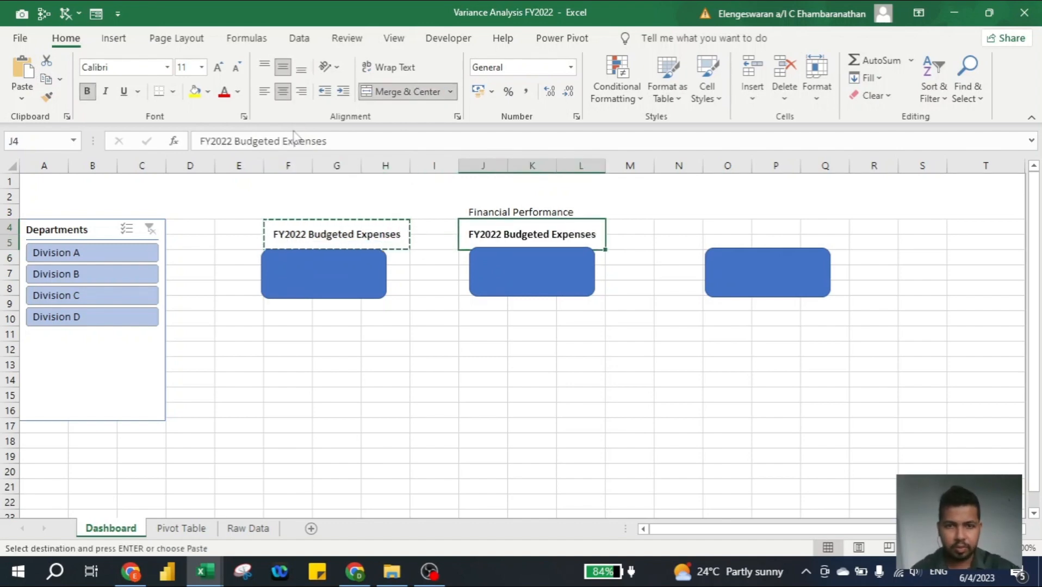
pyautogui.press('F2')
pyautogui.hotkey('ctrl', 'shift', 'Left')
pyautogui.write('aCTU')
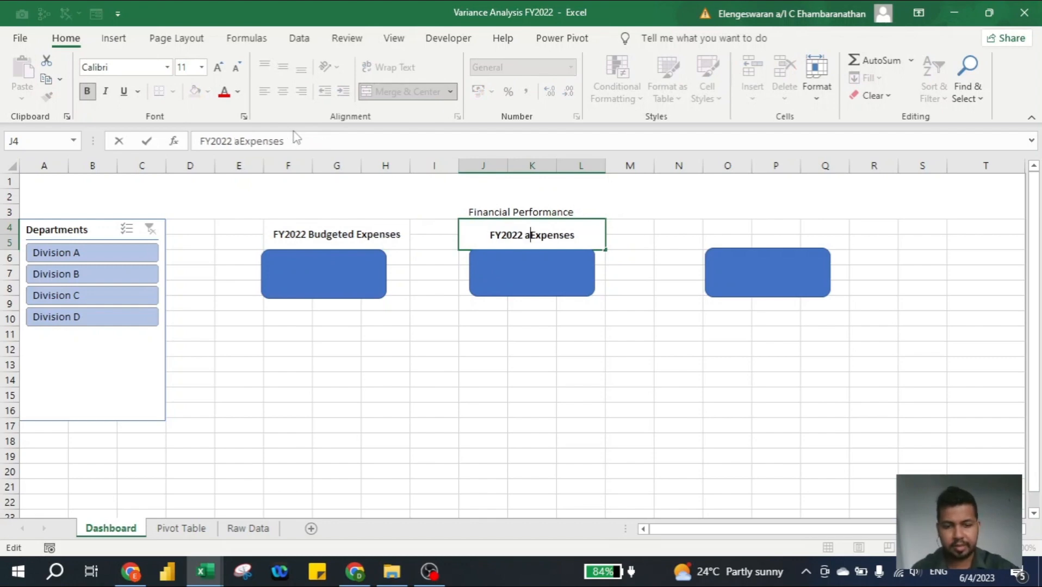
pyautogui.press('BackSpace')
pyautogui.press('BackSpace')
pyautogui.press('BackSpace')
pyautogui.press('BackSpace')
pyautogui.write('Actual')
pyautogui.hotkey('ctrl', 'Return')
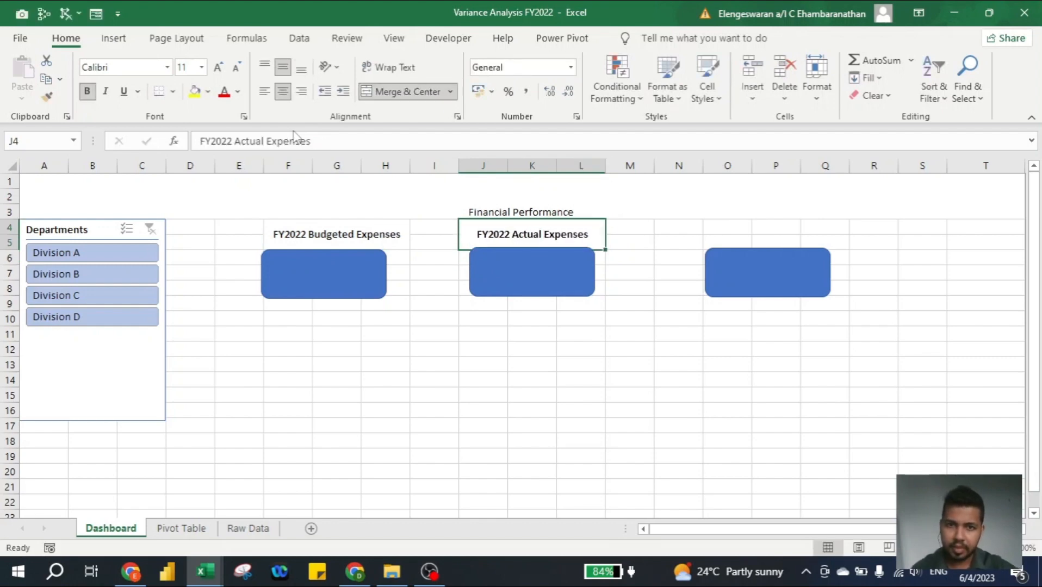
# - Copy the FY2022 Actual Expenses heading to O4 above the third rectangle
pyautogui.hotkey('ctrl', 'c')
pyautogui.press('Right')
pyautogui.press('Right')
pyautogui.press('Right')
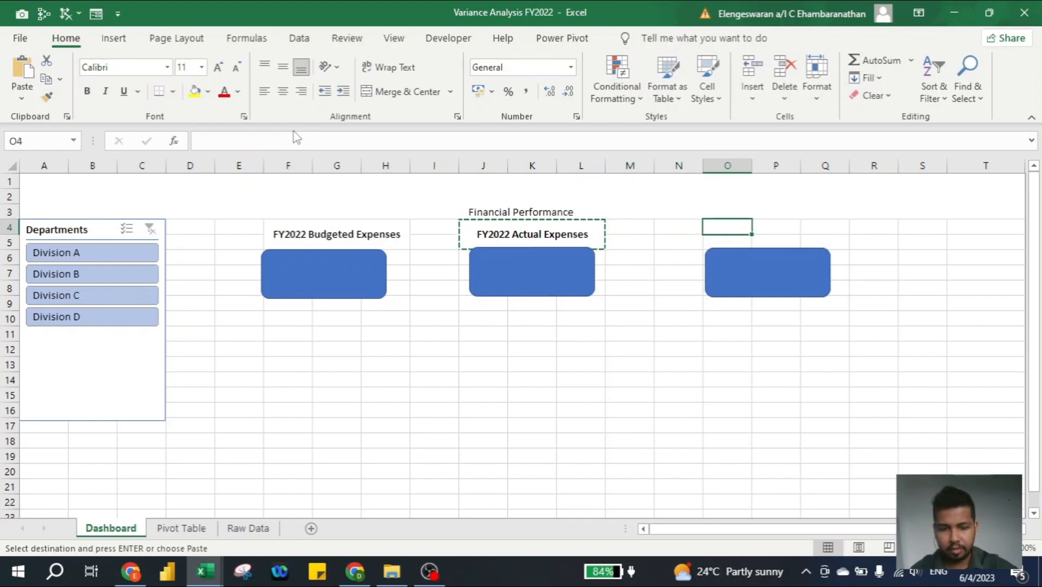
pyautogui.hotkey('ctrl', 'v')
# - Change the copied heading above the third rectangle to read just Variance
pyautogui.press('F2')
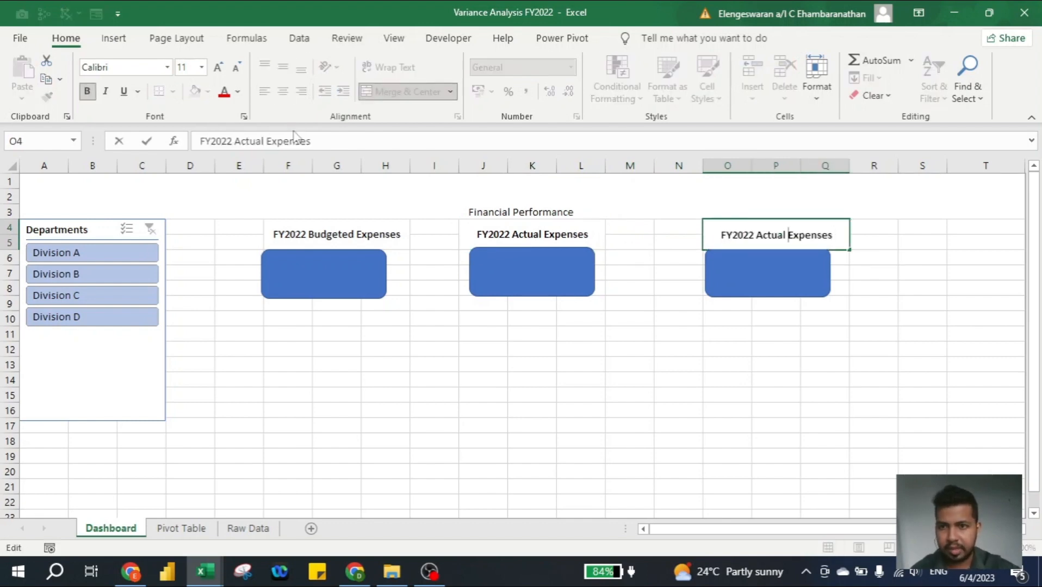
pyautogui.hotkey('ctrl', 'shift', 'Left')
pyautogui.write('Varianc')
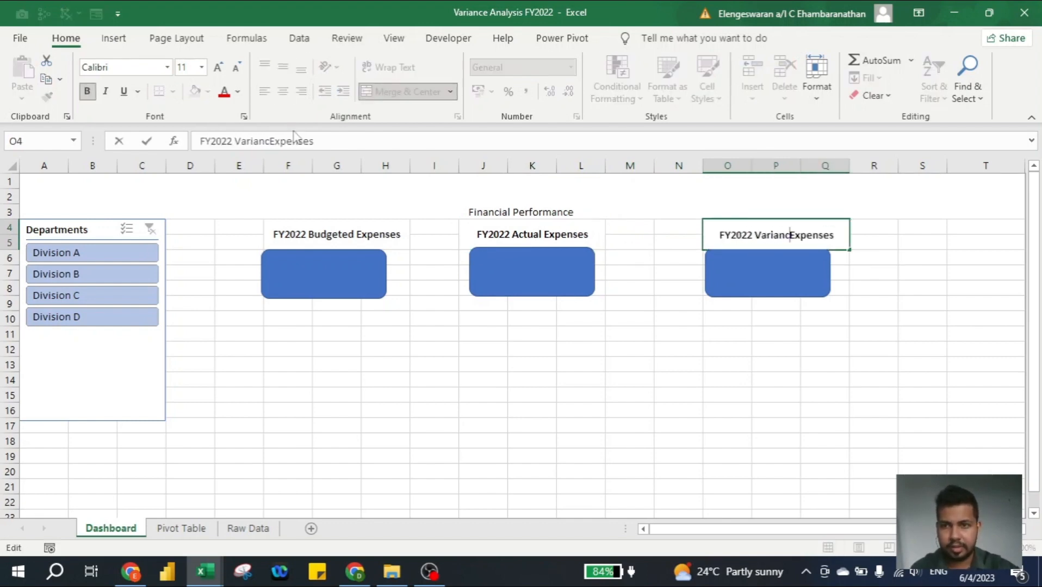
pyautogui.write('e')
pyautogui.hotkey('ctrl', 'shift', 'Right')
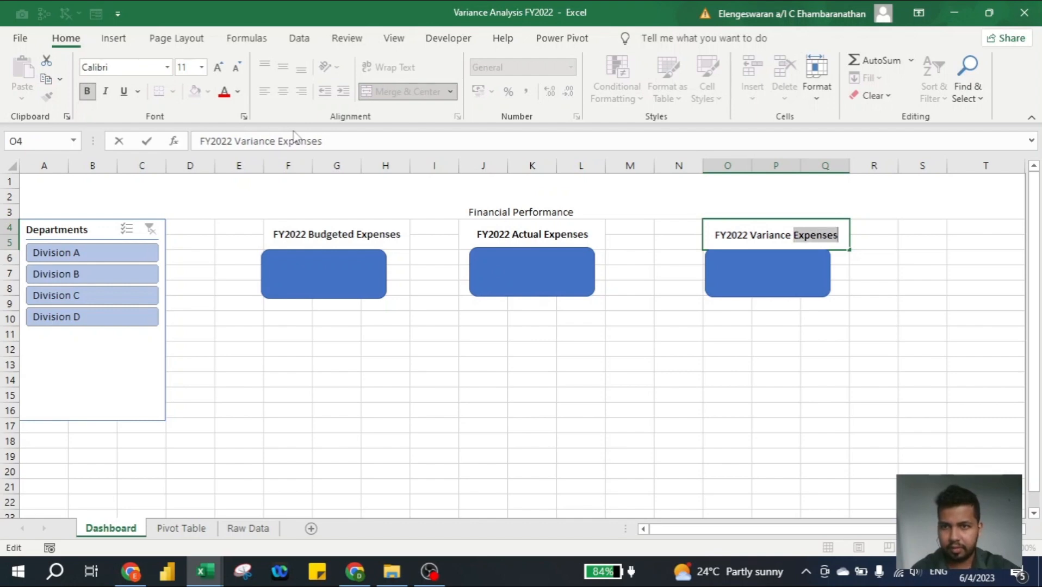
pyautogui.press('Left')
pyautogui.hotkey('shift', 'Home')
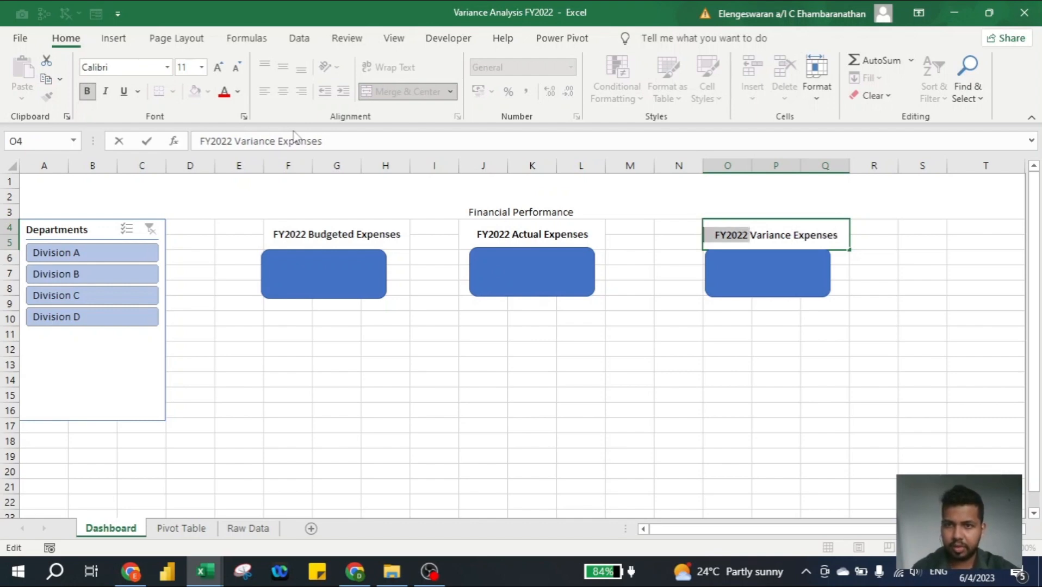
pyautogui.press('BackSpace')
pyautogui.hotkey('ctrl', 'Right')
pyautogui.hotkey('shift', 'End')
pyautogui.press('BackSpace')
pyautogui.hotkey('ctrl', 'Return')
pyautogui.press('Up')
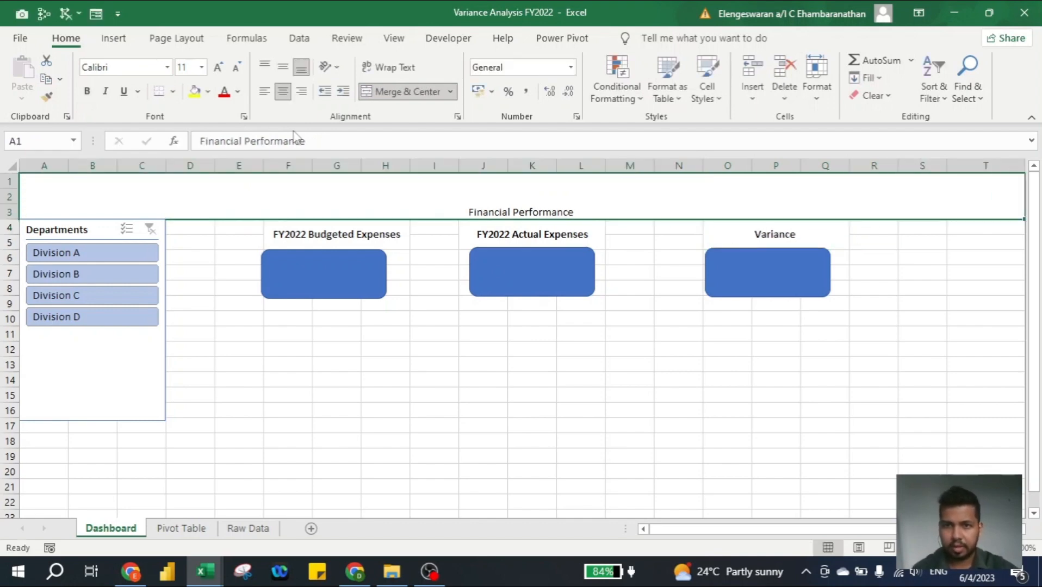
# - Shorten the Departments slicer so its lower edge ends around row 11, just below Division D
pyautogui.click(105, 379)
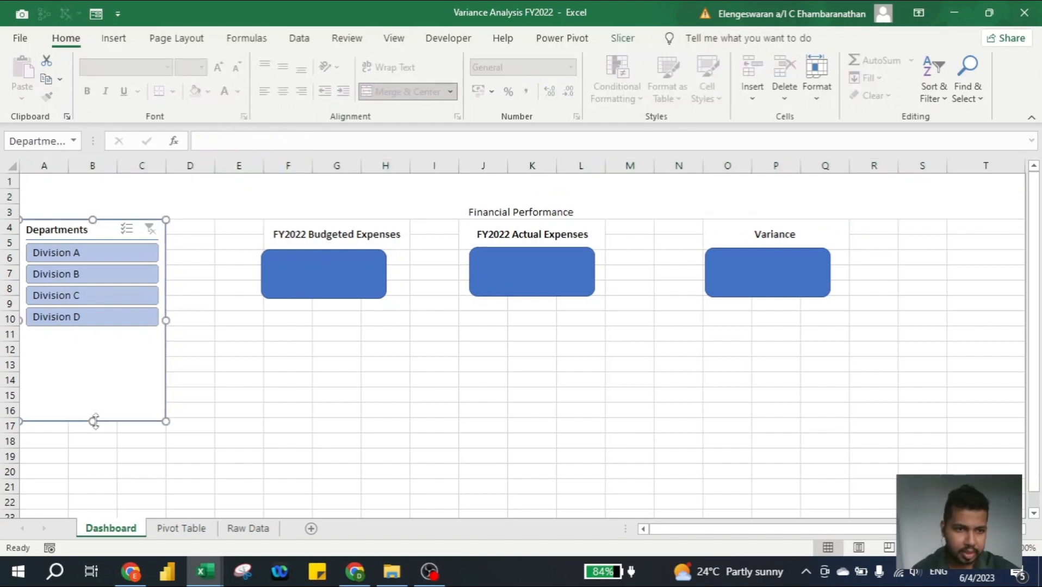
pyautogui.moveTo(93, 421); pyautogui.dragTo(93, 340)
pyautogui.click(274, 355)
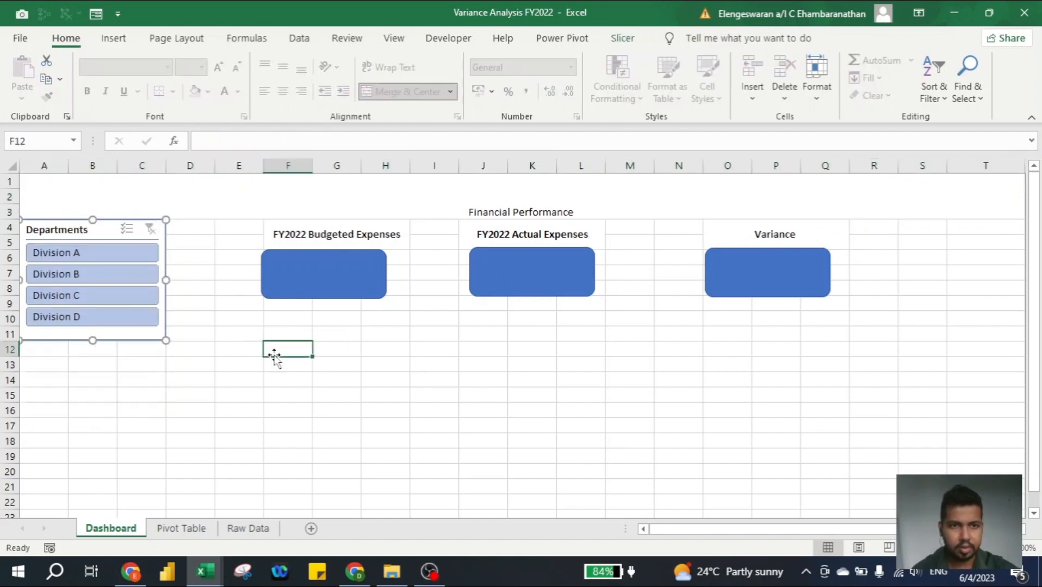
# - Shift the first rectangle slightly right beneath its budget heading and link its text to cell A18 on the Pivot Table sheet
pyautogui.click(267, 233)
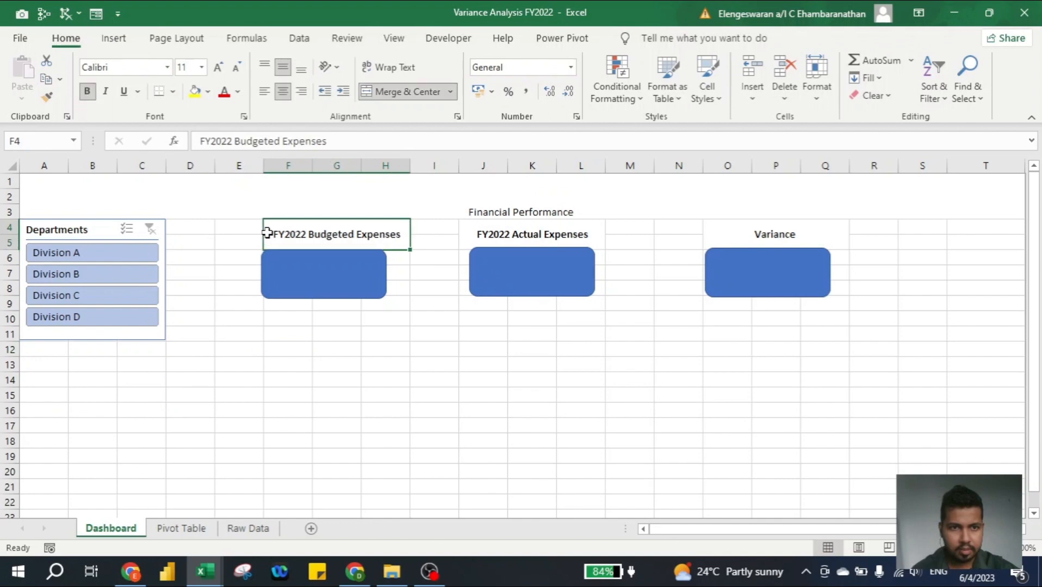
pyautogui.moveTo(293, 267); pyautogui.dragTo(313, 266)
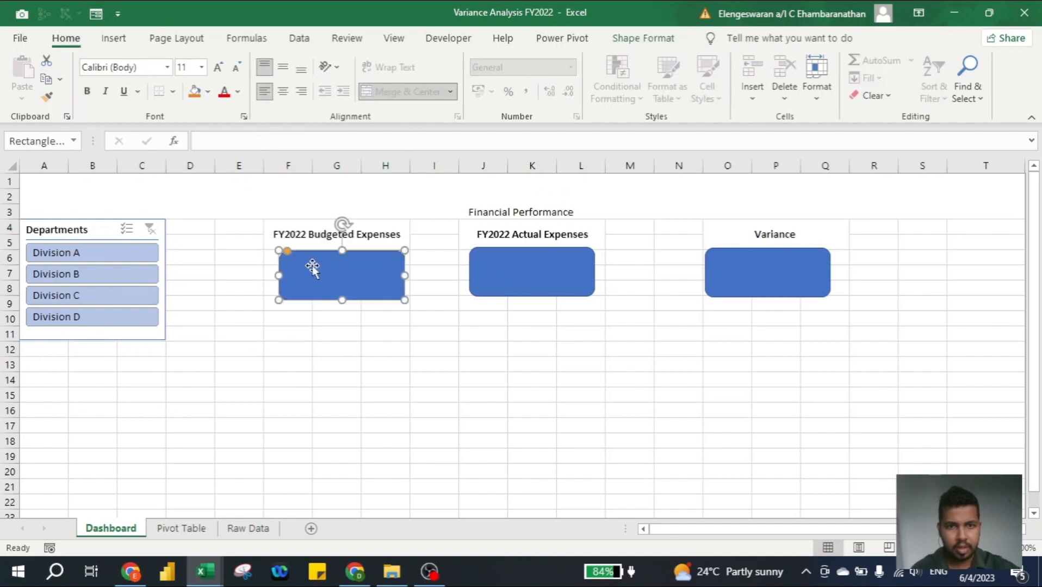
pyautogui.click(215, 140)
pyautogui.write('=')
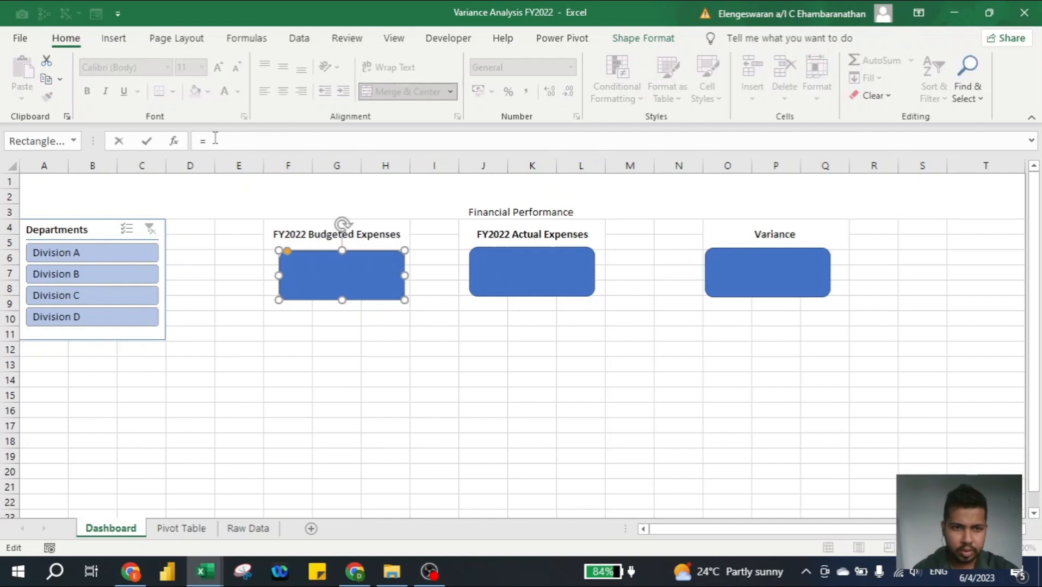
pyautogui.click(181, 528)
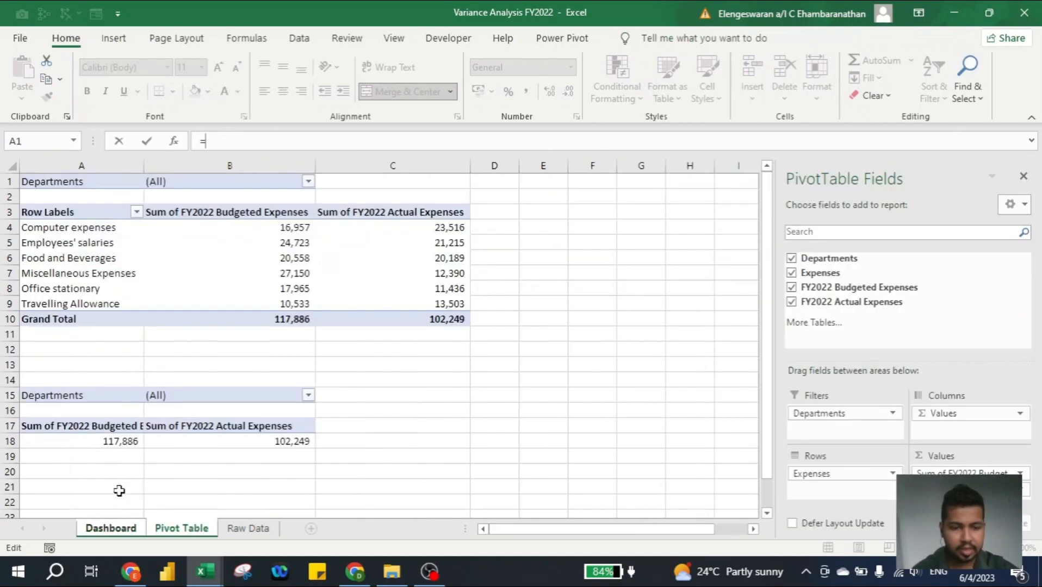
pyautogui.write('a18')
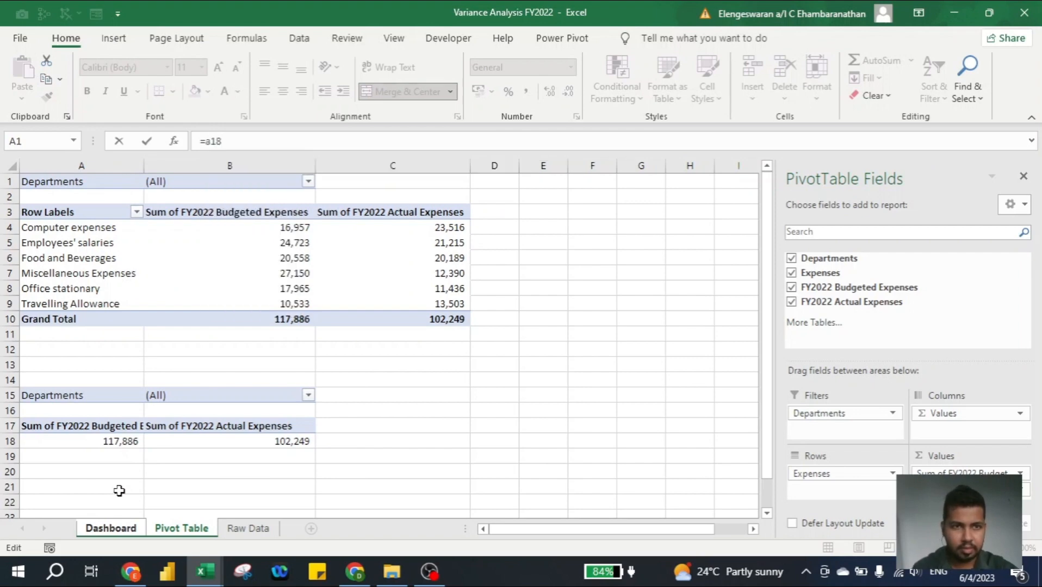
pyautogui.click(119, 491)
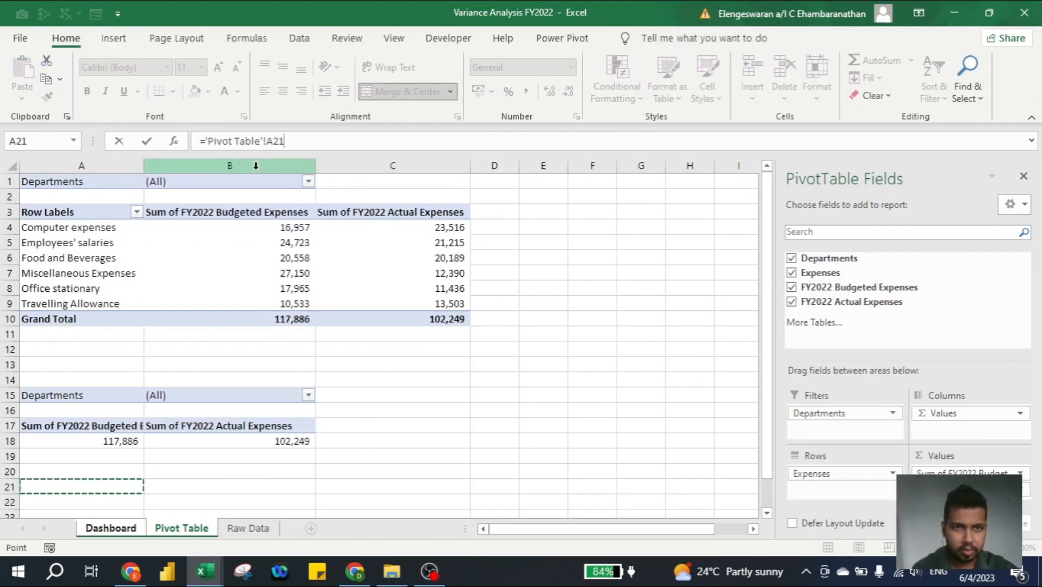
pyautogui.press('BackSpace')
pyautogui.press('BackSpace')
pyautogui.write('18')
pyautogui.press('Return')
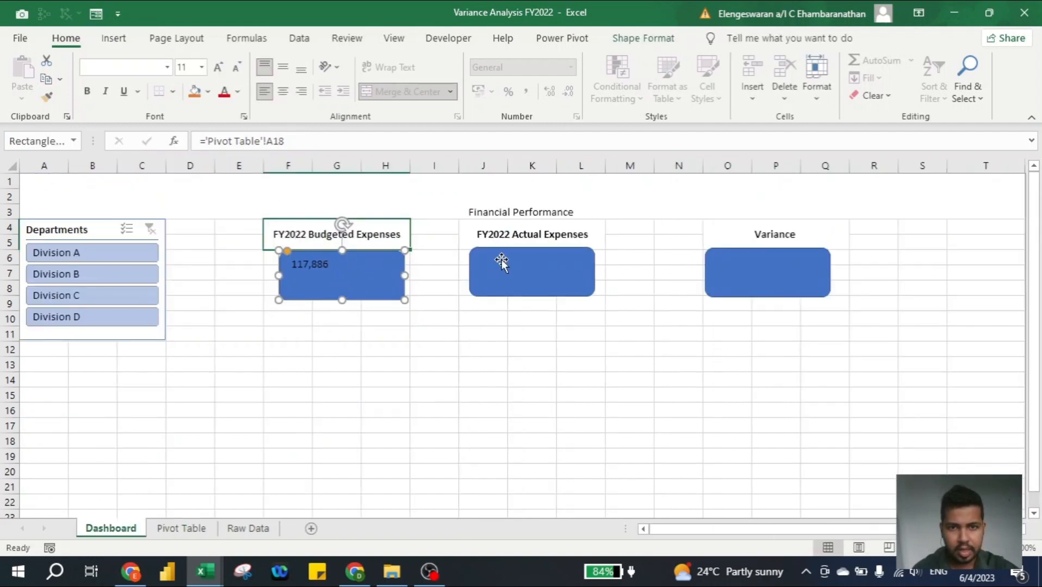
# - Link the text of the rectangle under FY2022 Actual Expenses to cell B18 on the Pivot Table sheet
pyautogui.click(521, 275)
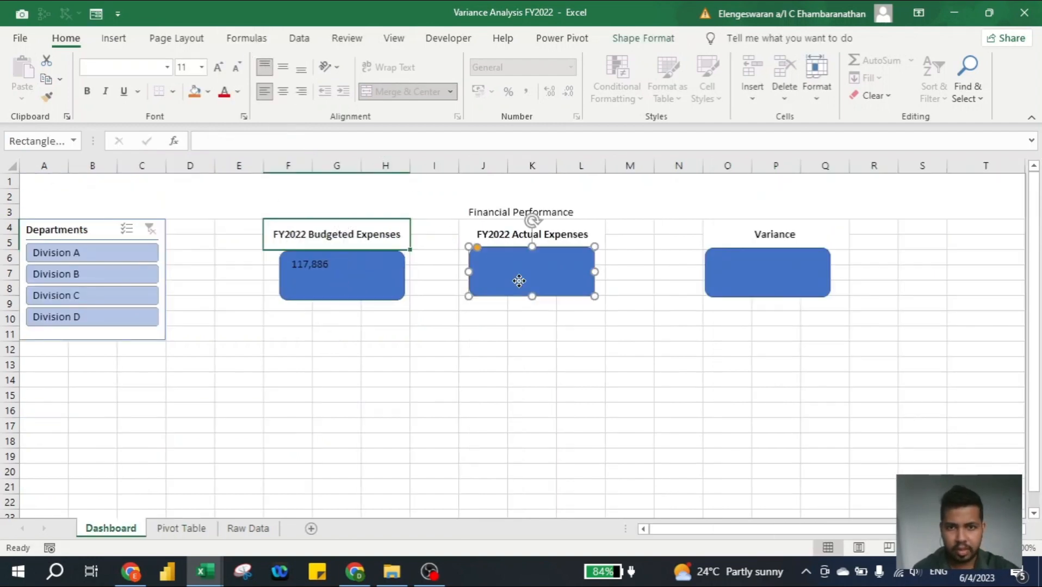
pyautogui.click(327, 140)
pyautogui.write('=')
pyautogui.click(182, 528)
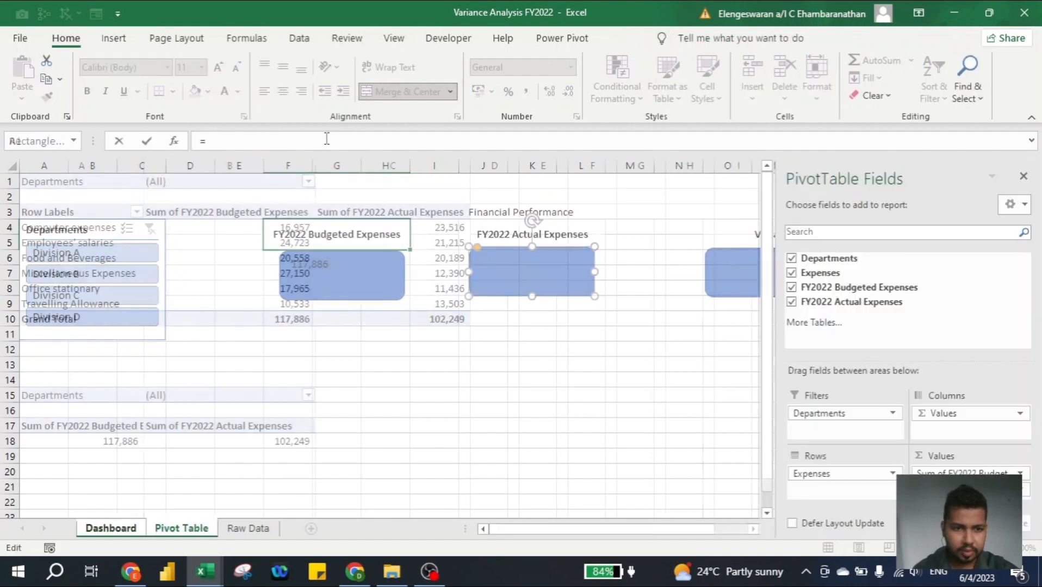
pyautogui.click(197, 468)
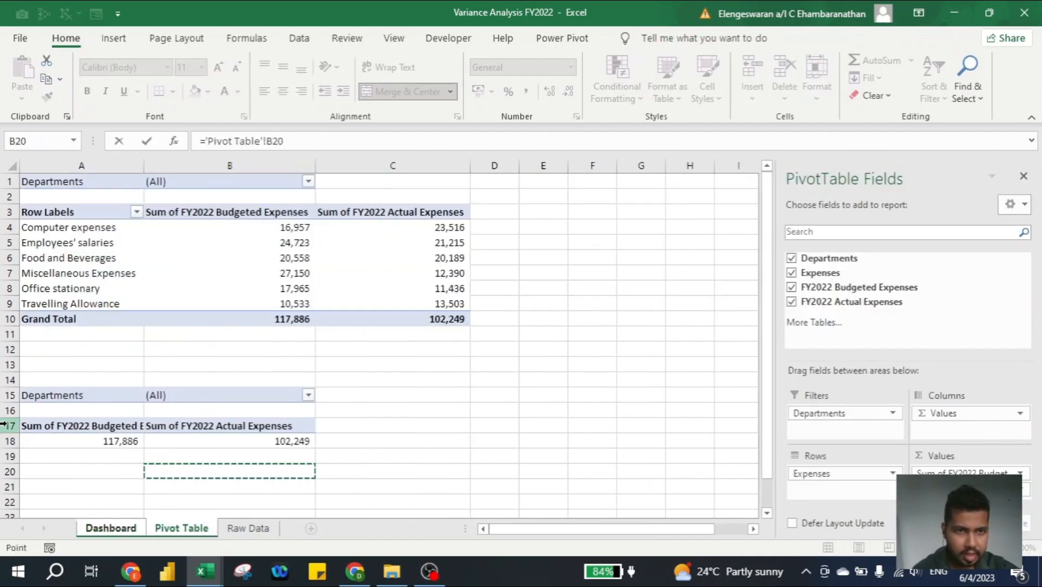
pyautogui.press('BackSpace')
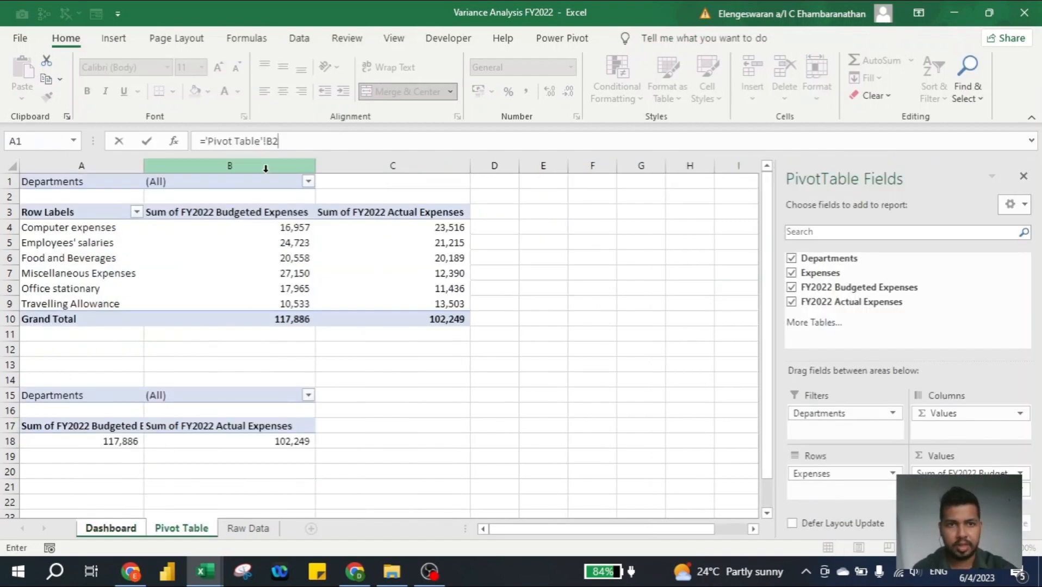
pyautogui.press('Return')
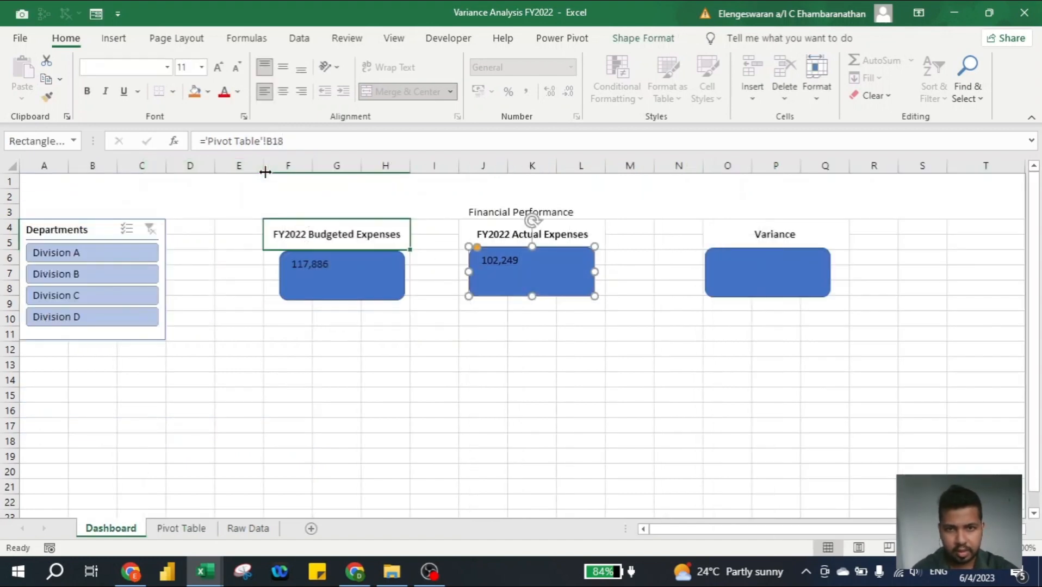
# - Calculate the budget-to-actual variance in cell D18 of the Pivot Table sheet with the formula =A18-B18
pyautogui.click(752, 285)
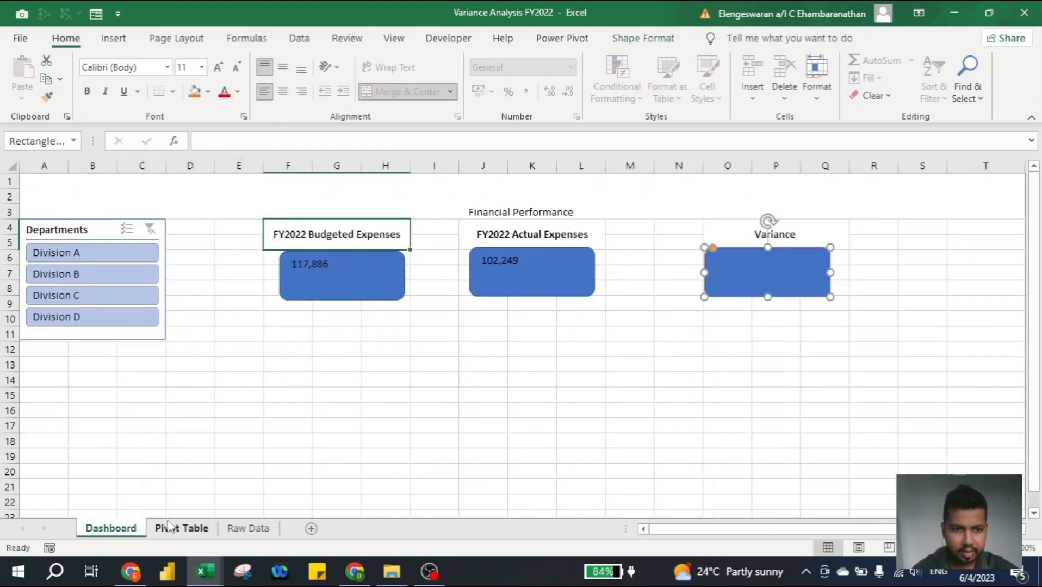
pyautogui.click(169, 527)
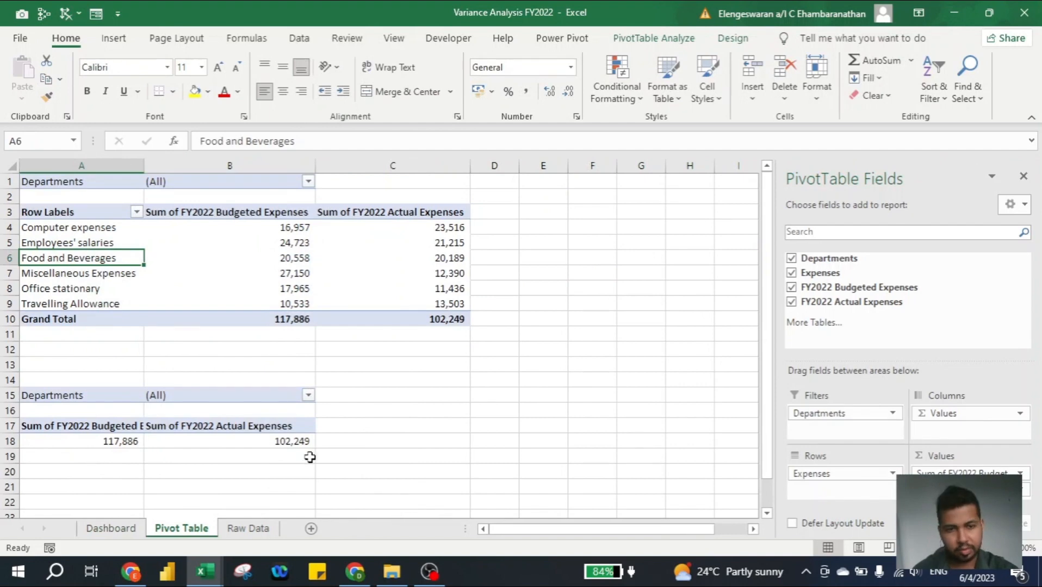
pyautogui.click(492, 445)
pyautogui.write('=')
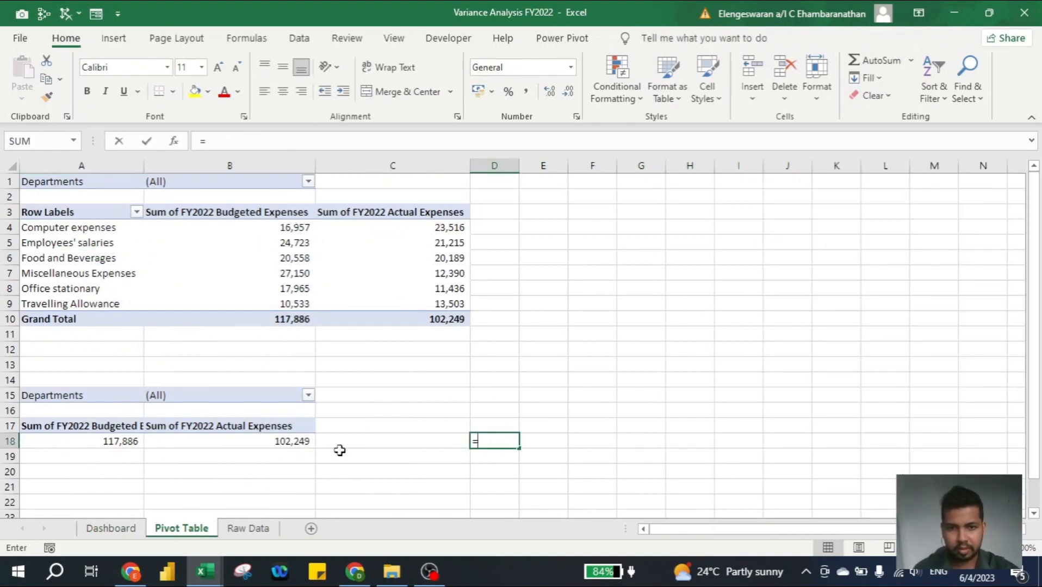
pyautogui.write('a1')
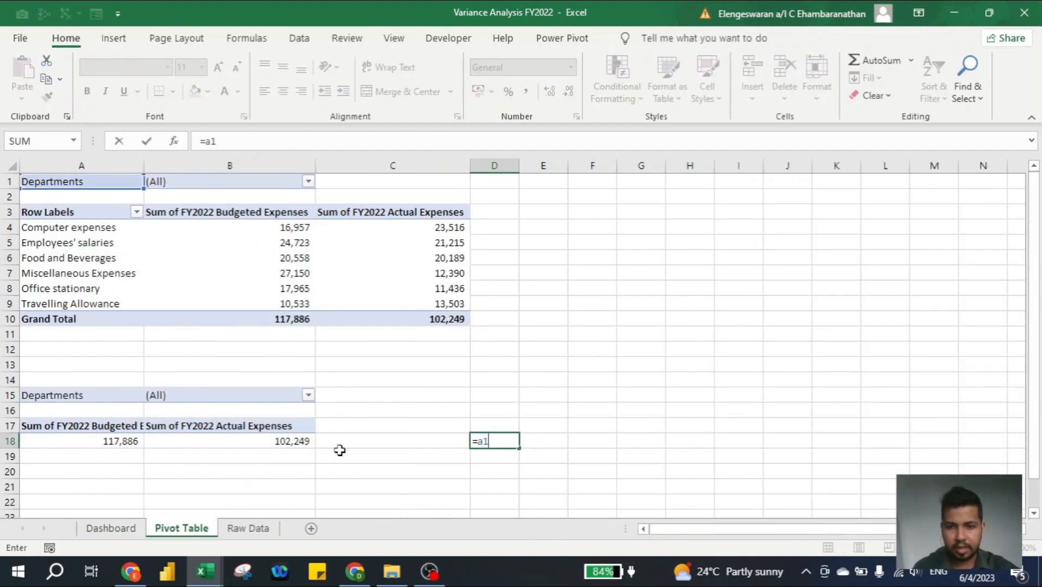
pyautogui.write('8-b18')
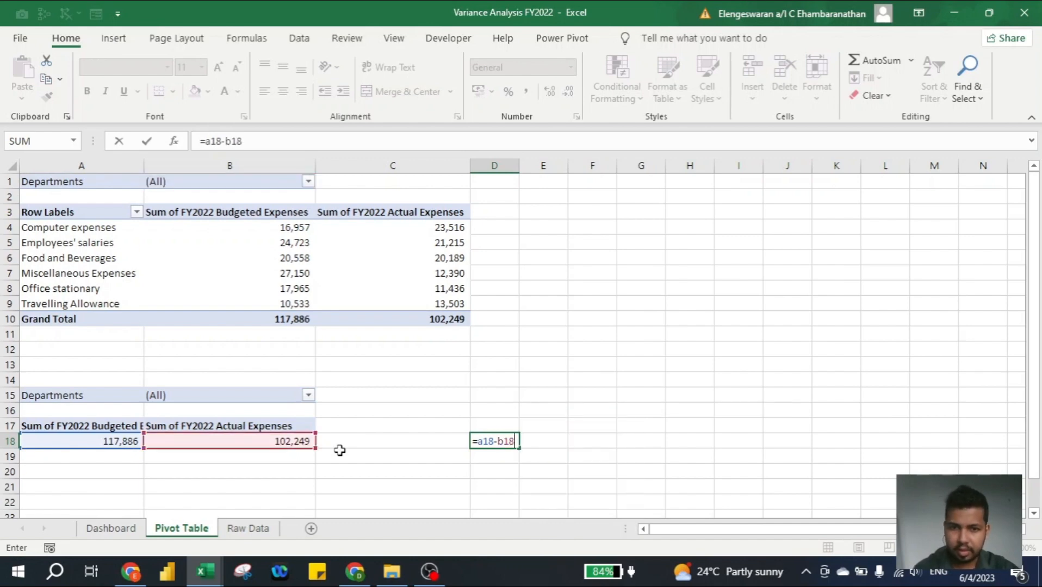
pyautogui.press('Return')
pyautogui.press('Up')
pyautogui.press('Right')
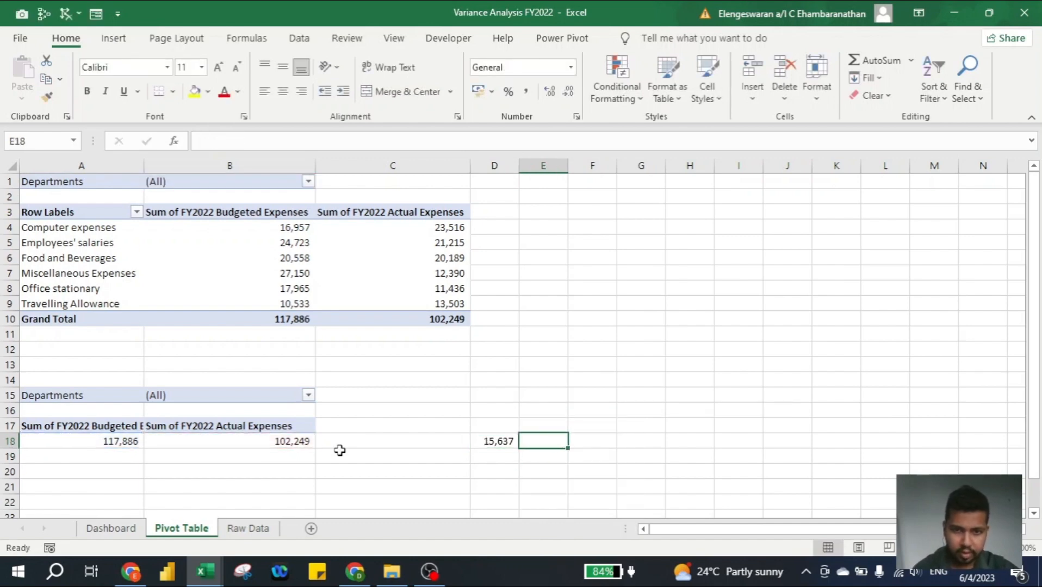
pyautogui.press('Left')
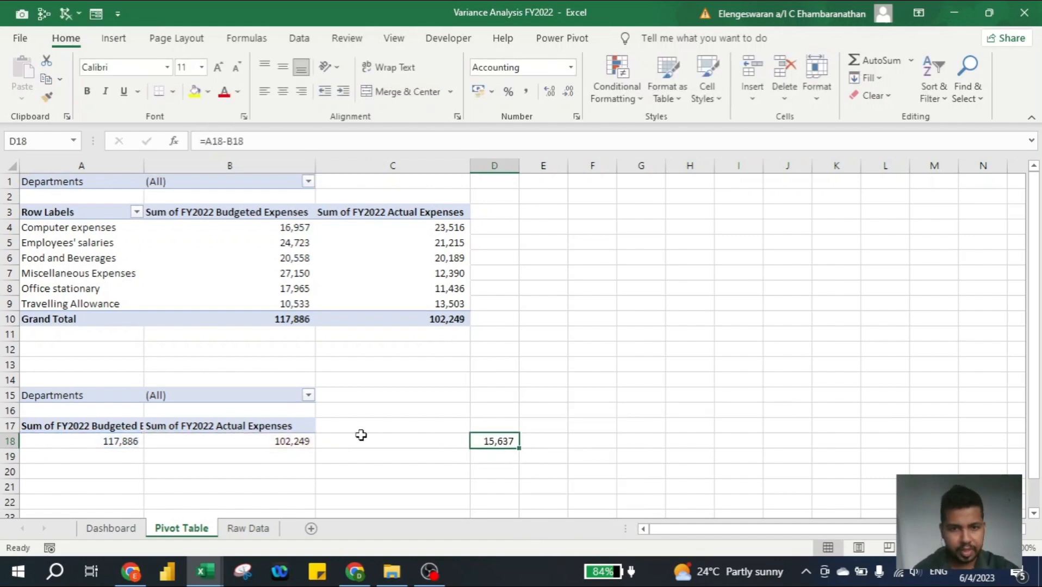
pyautogui.press('Right')
pyautogui.press('Left')
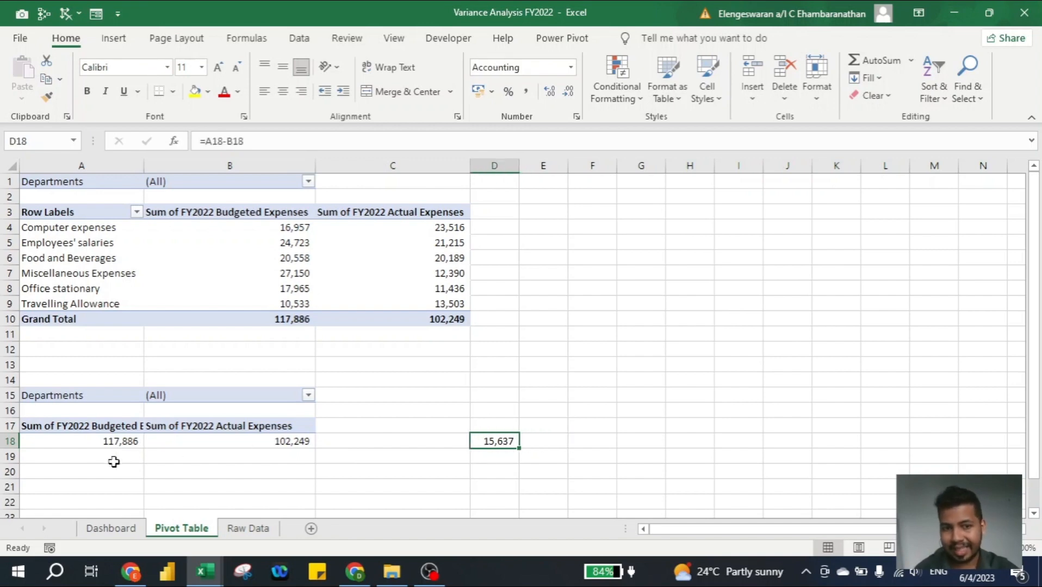
# - Open the symbol picker for cell E18 with the Arial Black font and the Letterlike Symbols subset
pyautogui.press('Right')
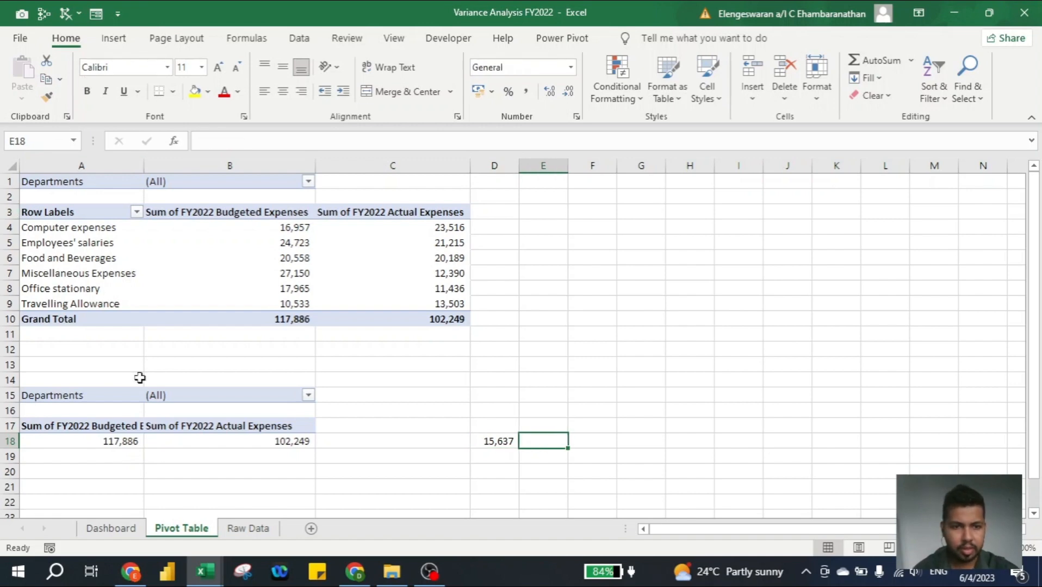
pyautogui.click(113, 38)
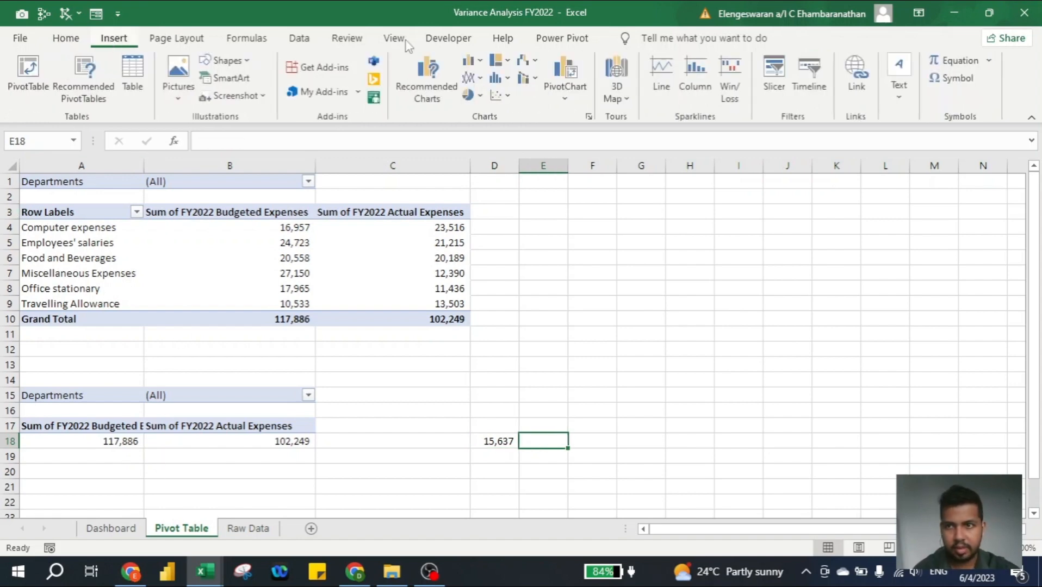
pyautogui.click(968, 82)
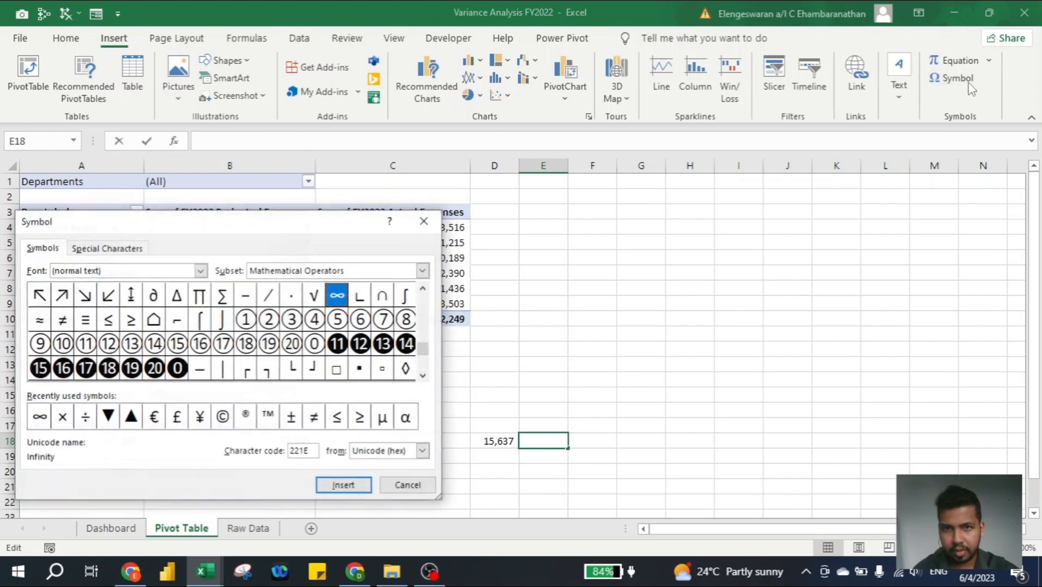
pyautogui.click(200, 271)
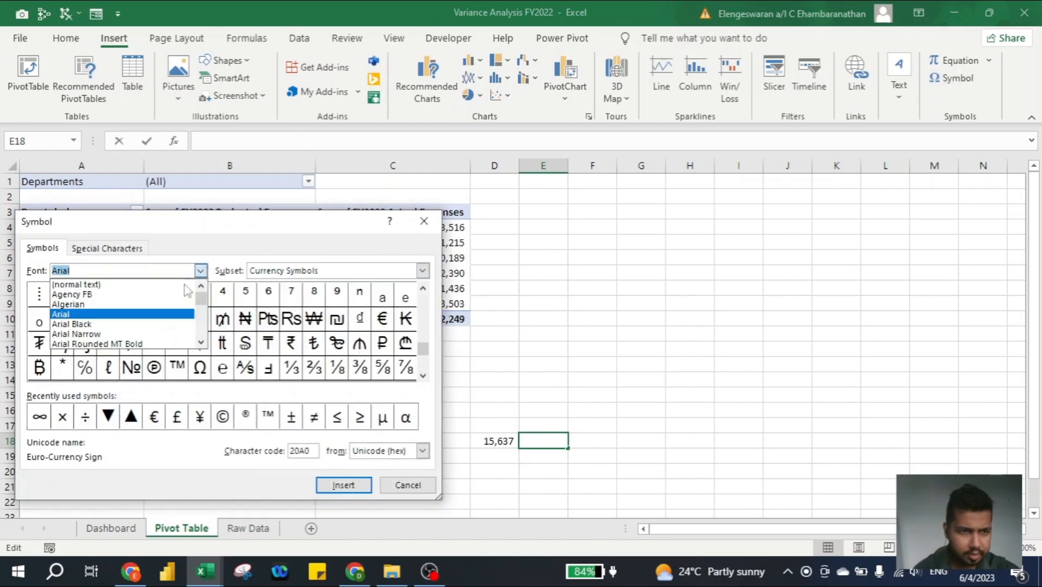
pyautogui.click(151, 325)
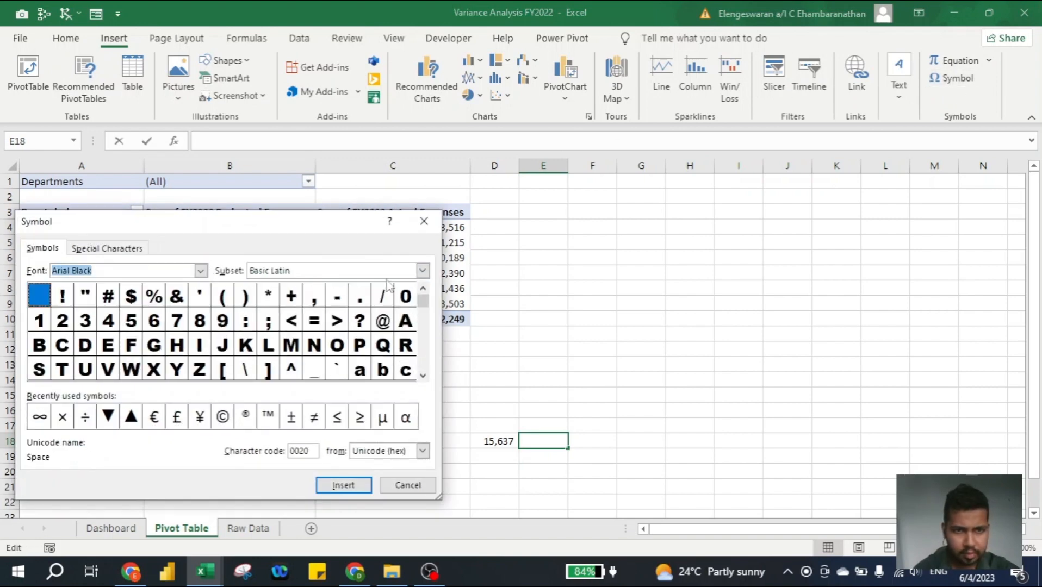
pyautogui.click(423, 271)
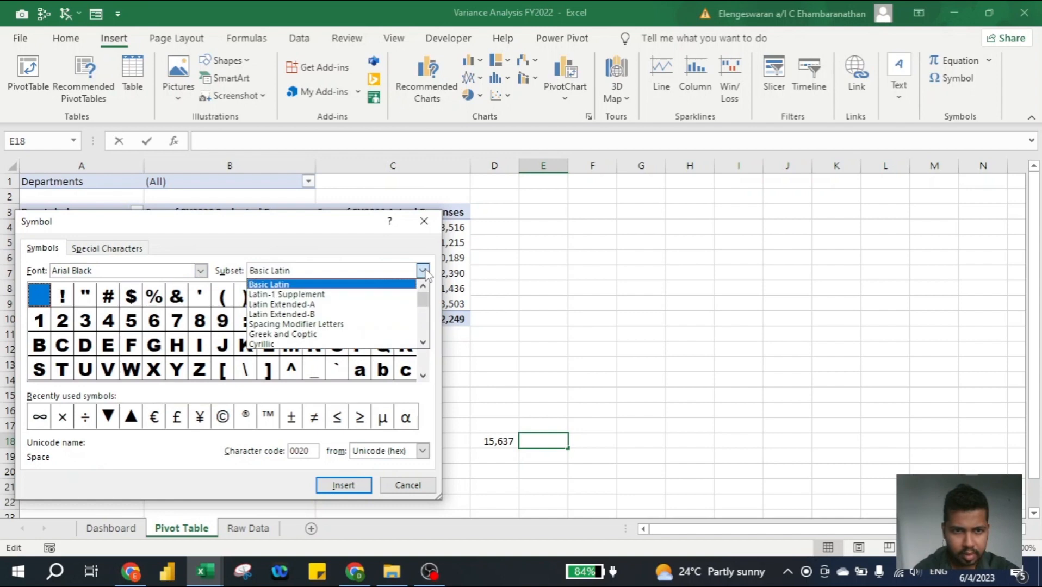
pyautogui.click(423, 344)
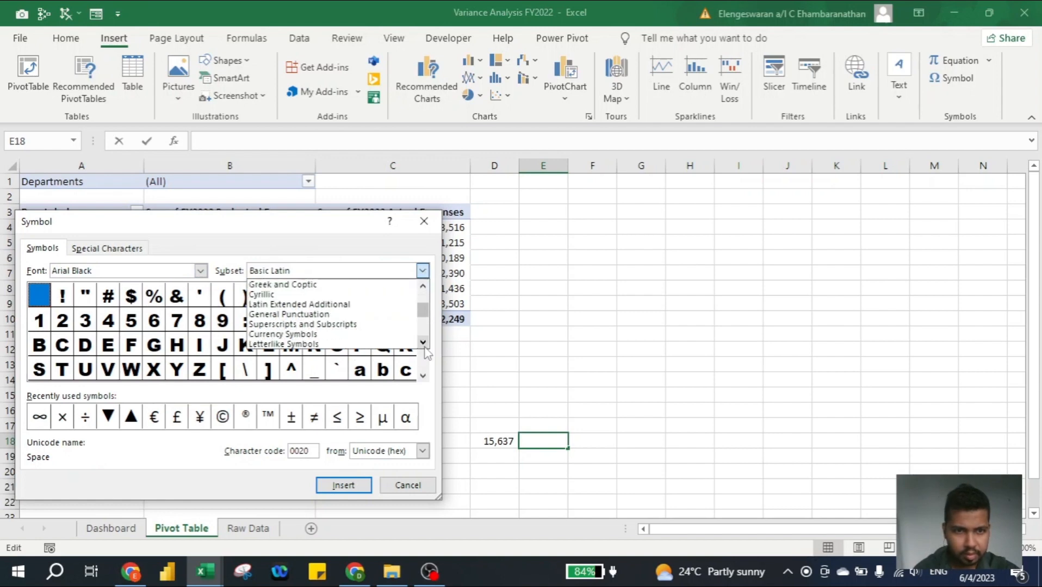
pyautogui.click(423, 344)
pyautogui.click(424, 343)
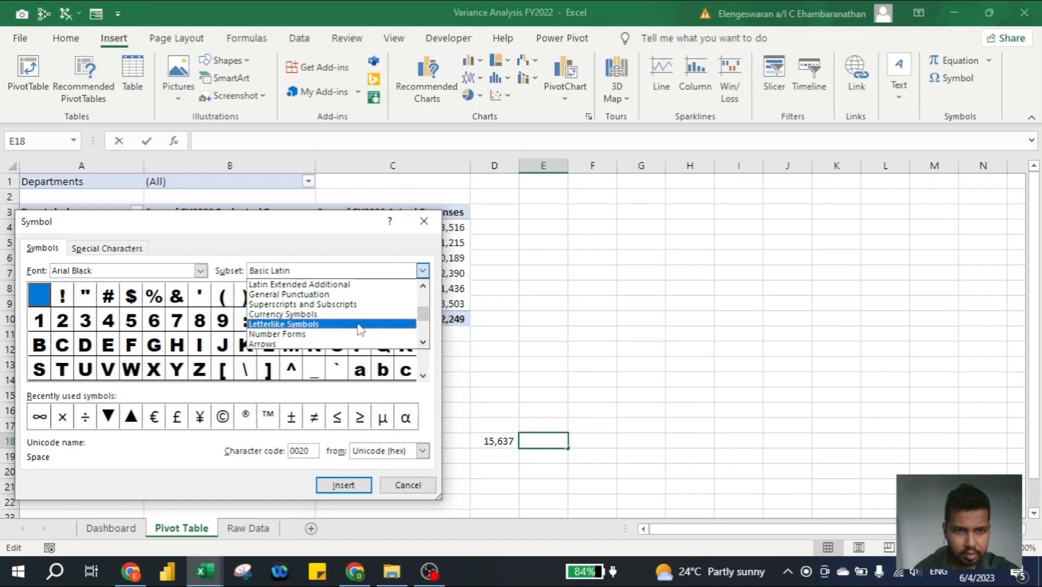
pyautogui.click(360, 325)
# - Insert the Black Up-Pointing Triangle followed by the Black Down-Pointing Triangle into cell E18
pyautogui.click(425, 376)
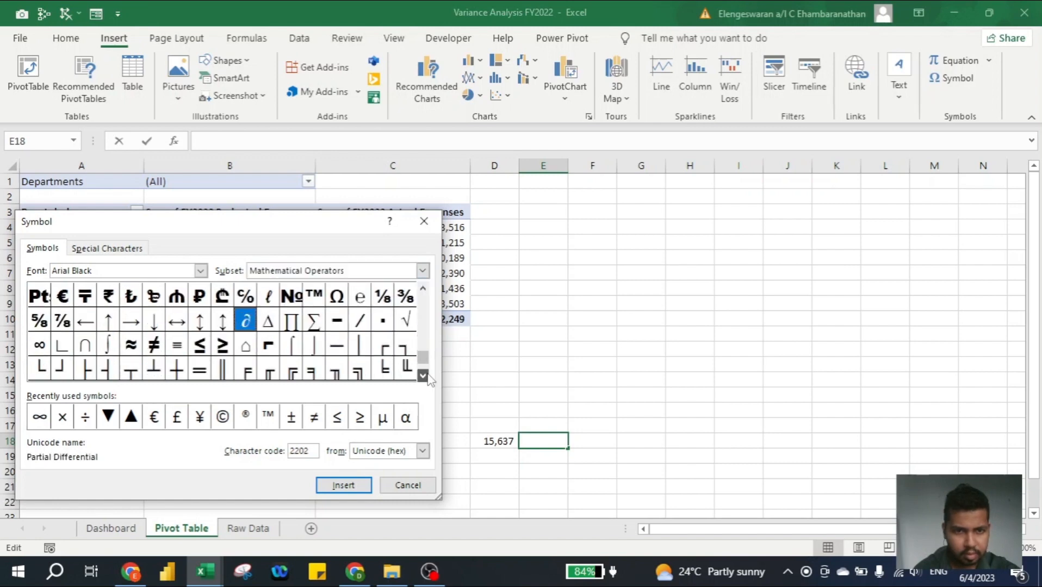
pyautogui.click(425, 376)
pyautogui.click(425, 375)
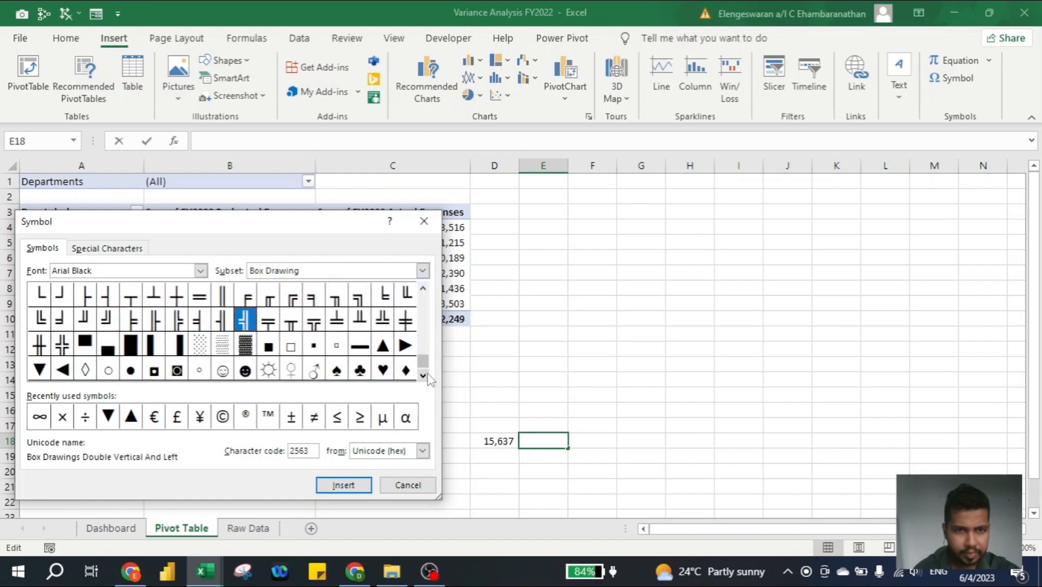
pyautogui.click(383, 346)
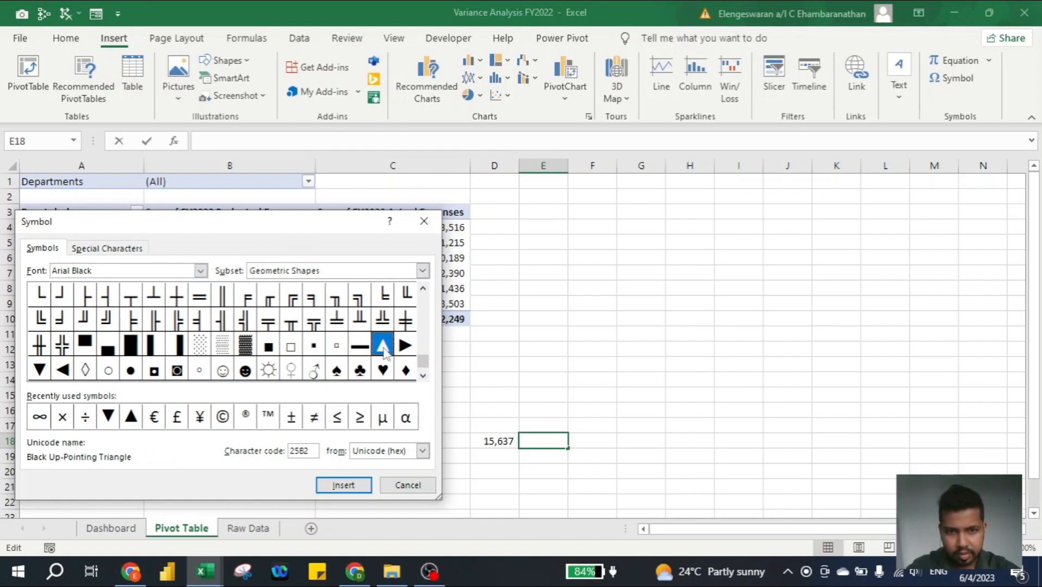
pyautogui.click(345, 491)
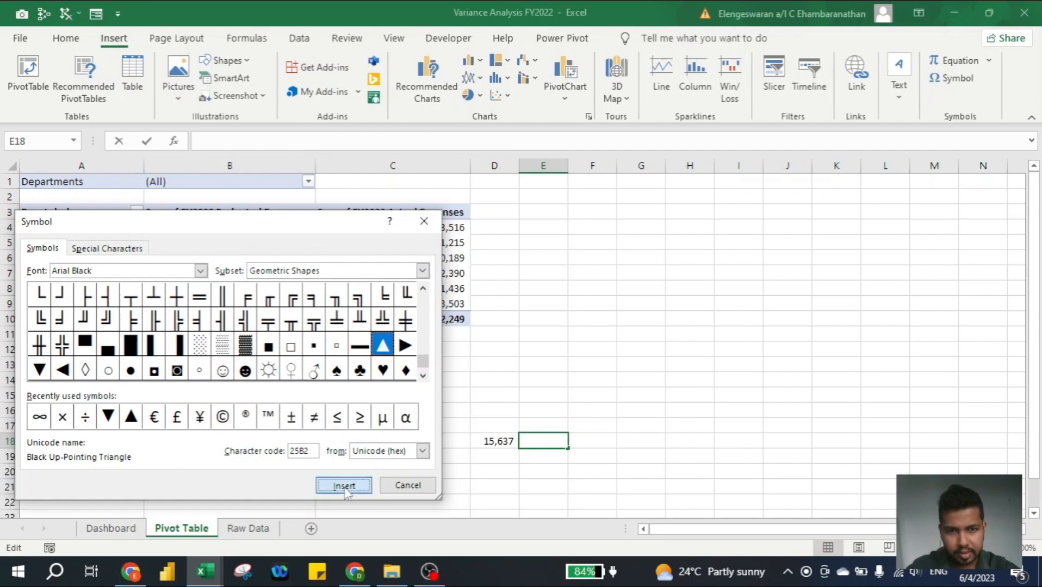
pyautogui.click(37, 372)
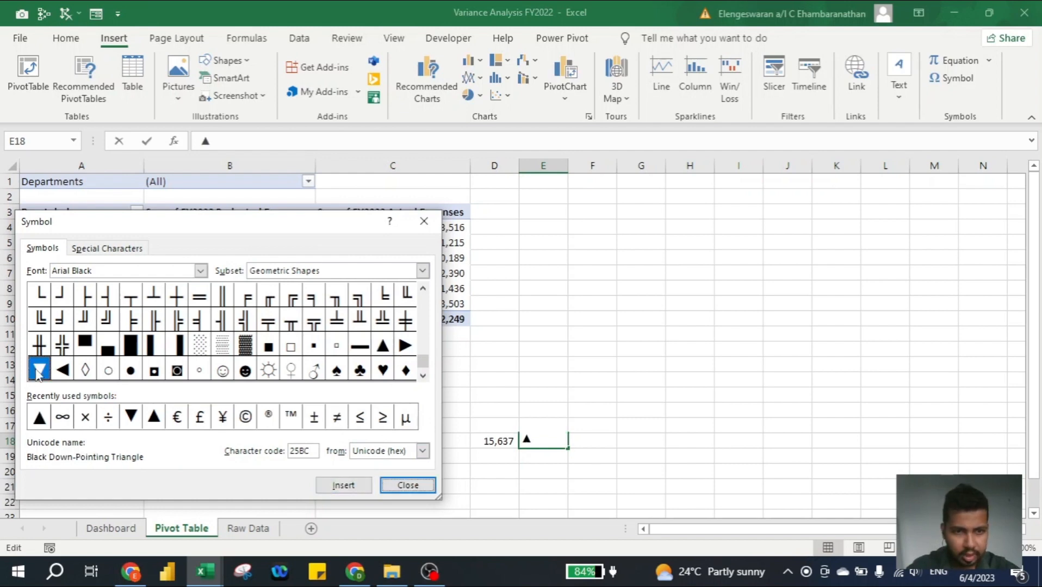
pyautogui.click(341, 486)
pyautogui.press('Escape')
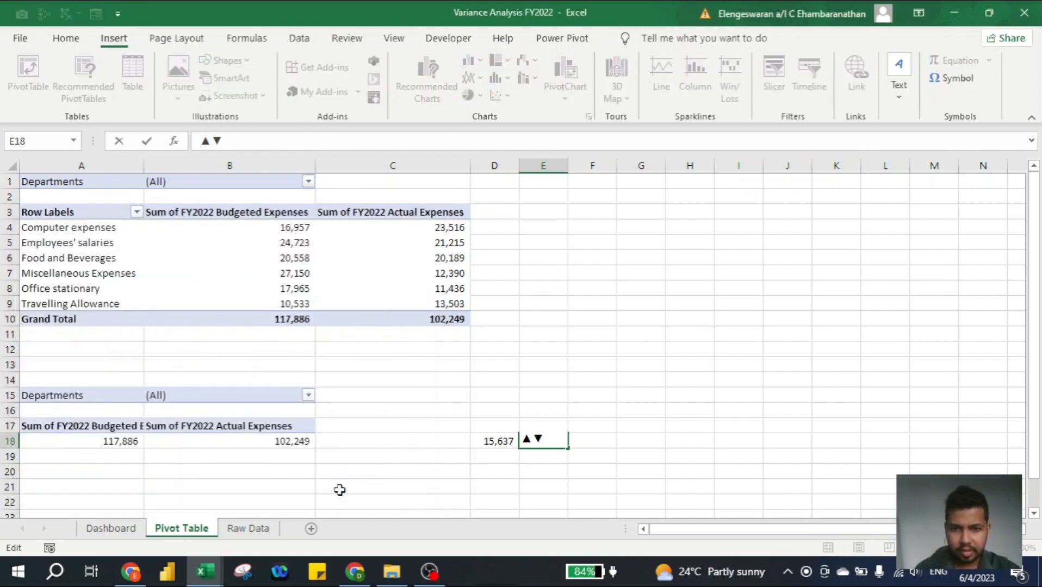
pyautogui.press('Return')
# - Cut the ▼ symbol out of cell E18 and paste it into cell F17
pyautogui.press('Up')
pyautogui.press('F2')
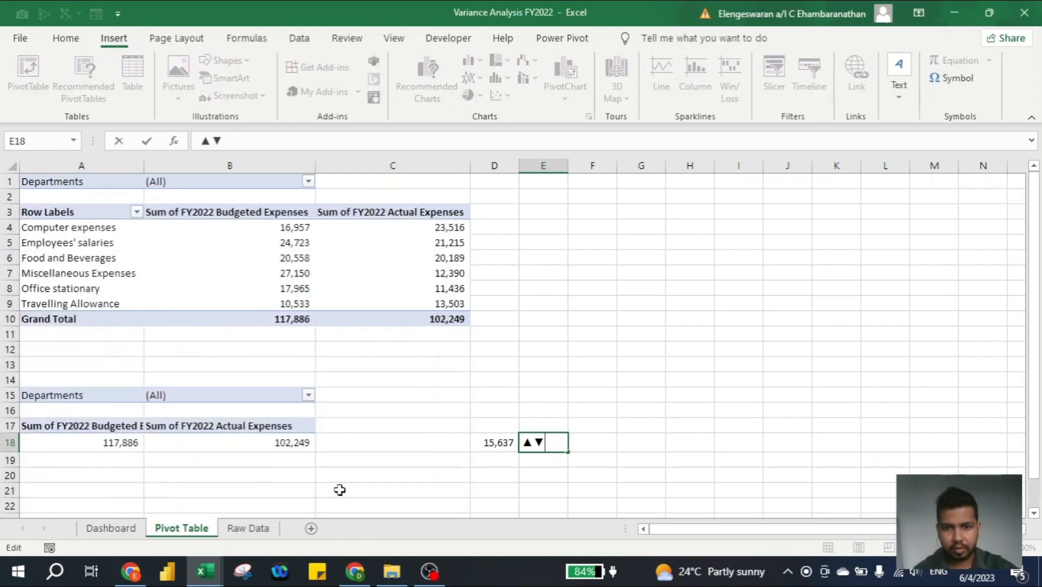
pyautogui.hotkey('shift', 'Left')
pyautogui.hotkey('ctrl', 'c')
pyautogui.press('BackSpace')
pyautogui.press('Return')
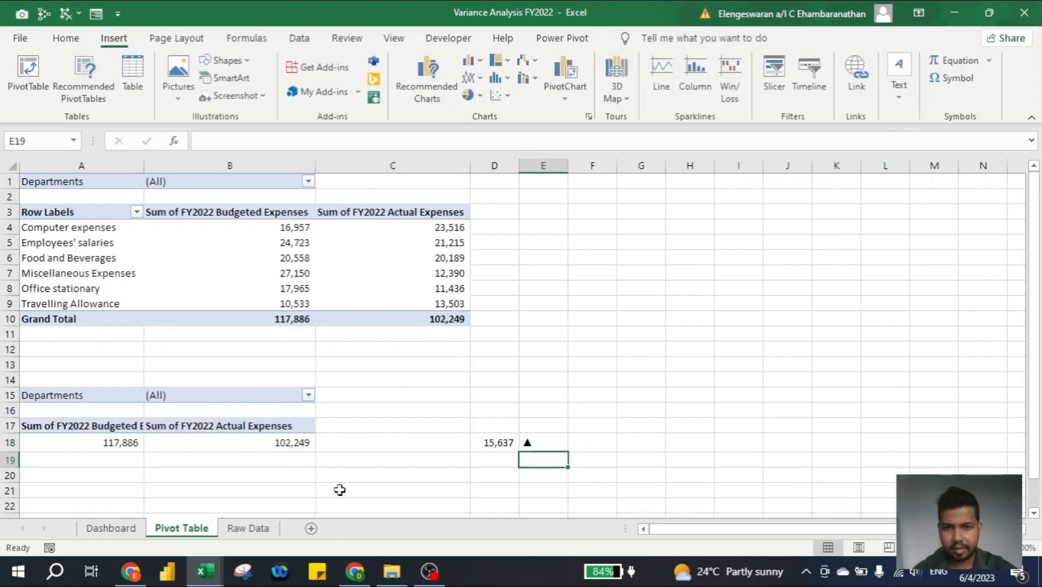
pyautogui.press('Right')
pyautogui.press('Up')
pyautogui.press('Up')
pyautogui.hotkey('ctrl', 'v')
# - Move the ▲ symbol from cell E18 up to cell E17
pyautogui.press('Left')
pyautogui.press('Down')
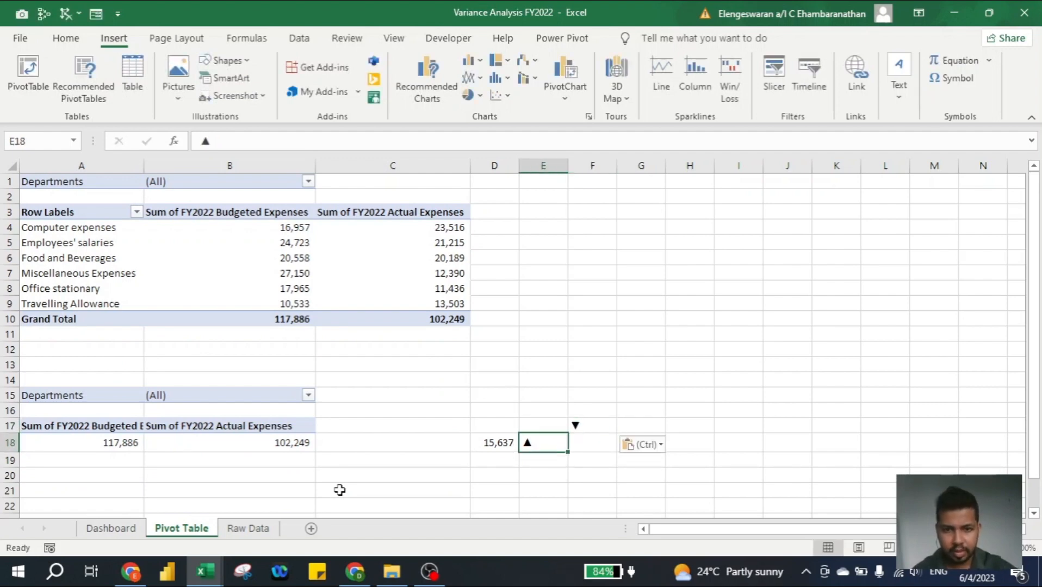
pyautogui.hotkey('ctrl', 'c')
pyautogui.press('Up')
pyautogui.press('Return')
# - Enter the formula =IF(D18>0,E17,F17) in cell E18 to pick the arrow matching the variance's sign
pyautogui.press('Down')
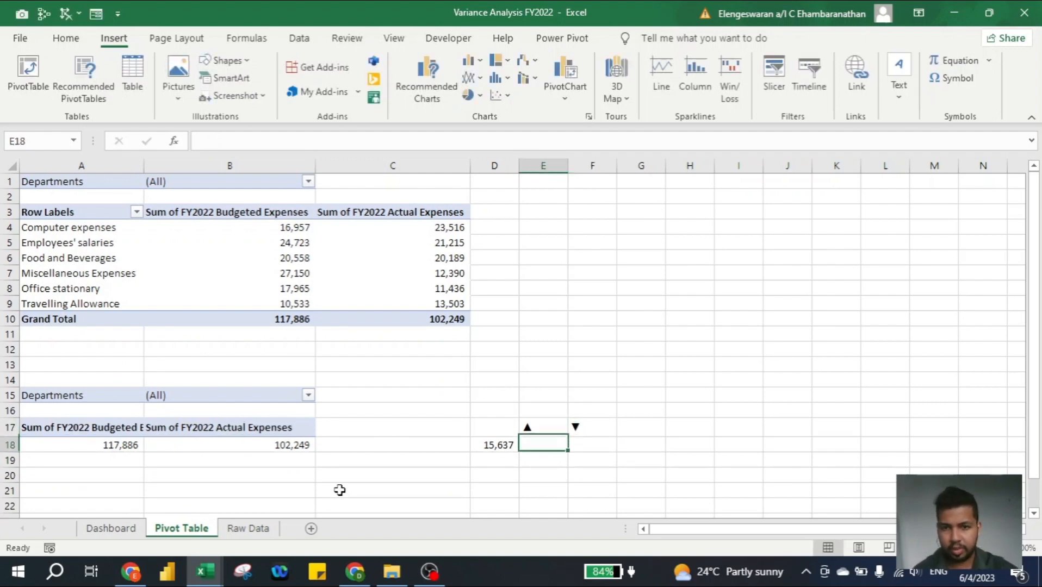
pyautogui.write('=if(')
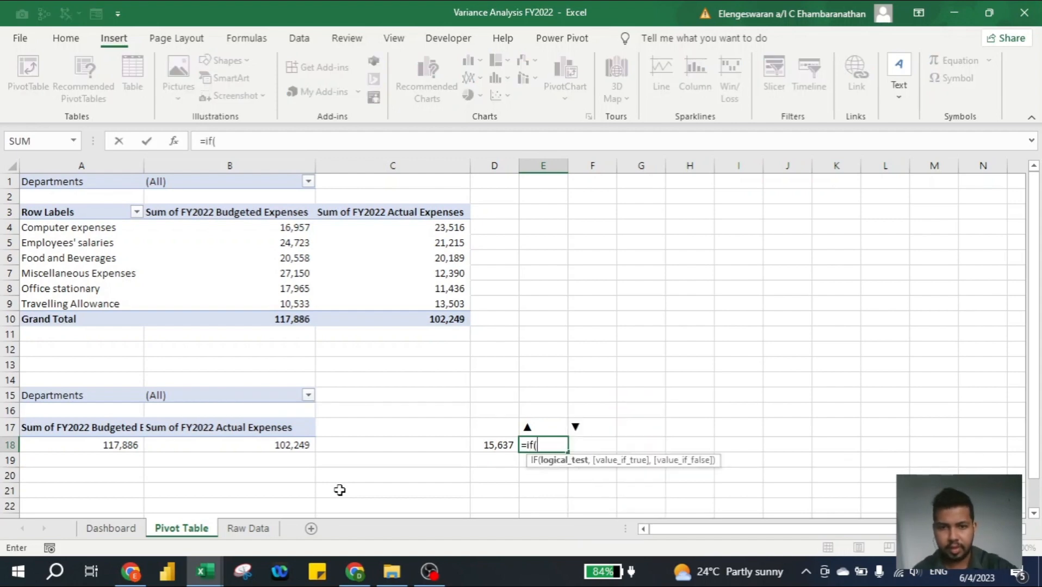
pyautogui.press('Left')
pyautogui.write('>')
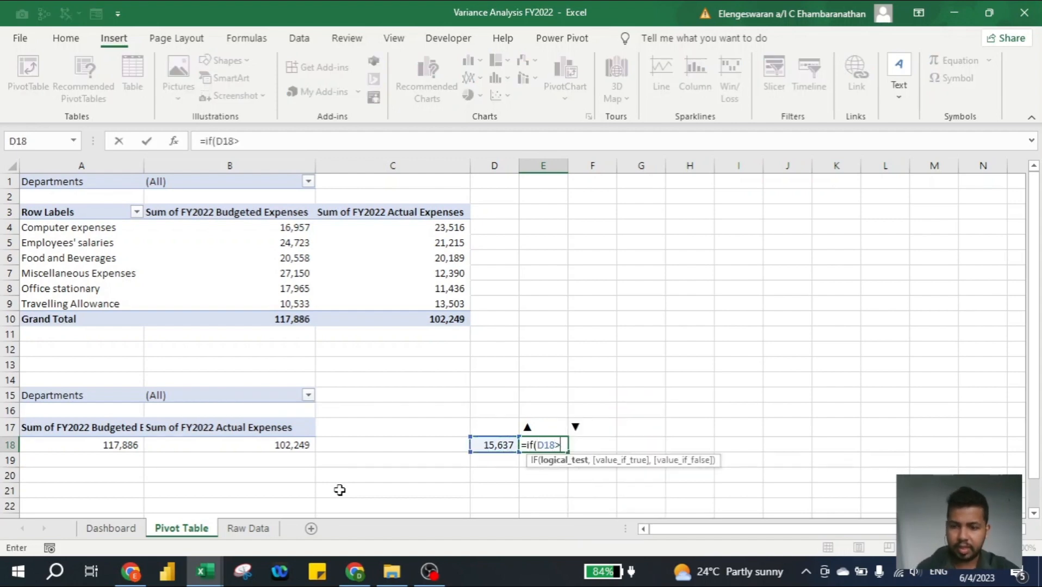
pyautogui.write('0,')
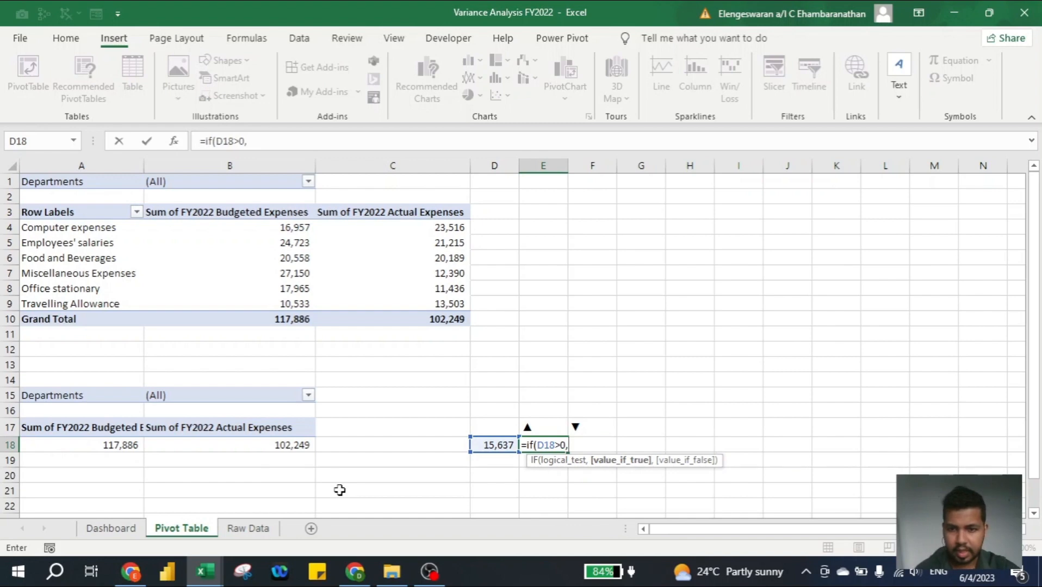
pyautogui.press('Up')
pyautogui.write(',')
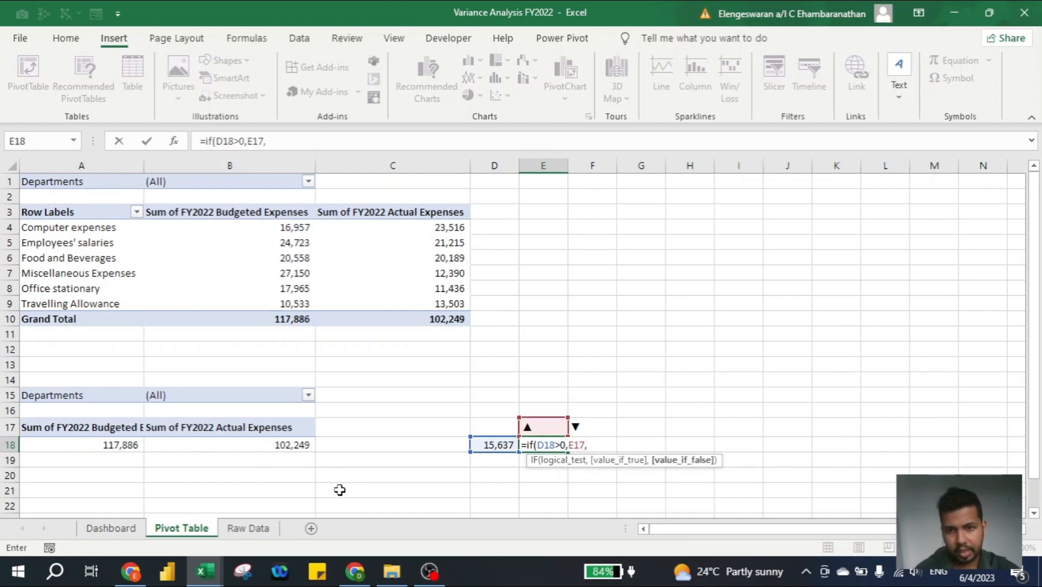
pyautogui.press('Up')
pyautogui.press('Right')
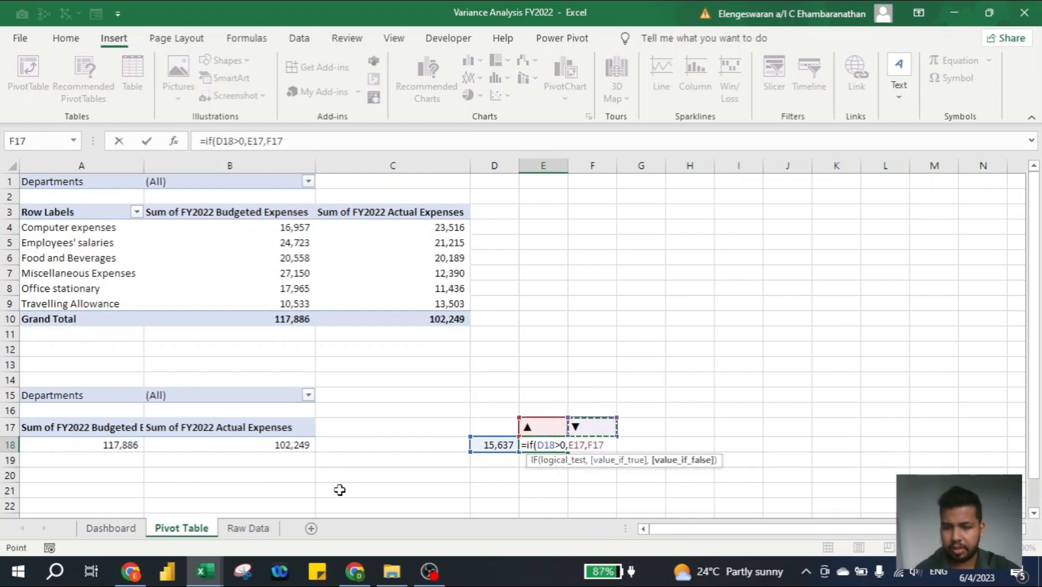
pyautogui.write(')')
pyautogui.press('Return')
pyautogui.press('Up')
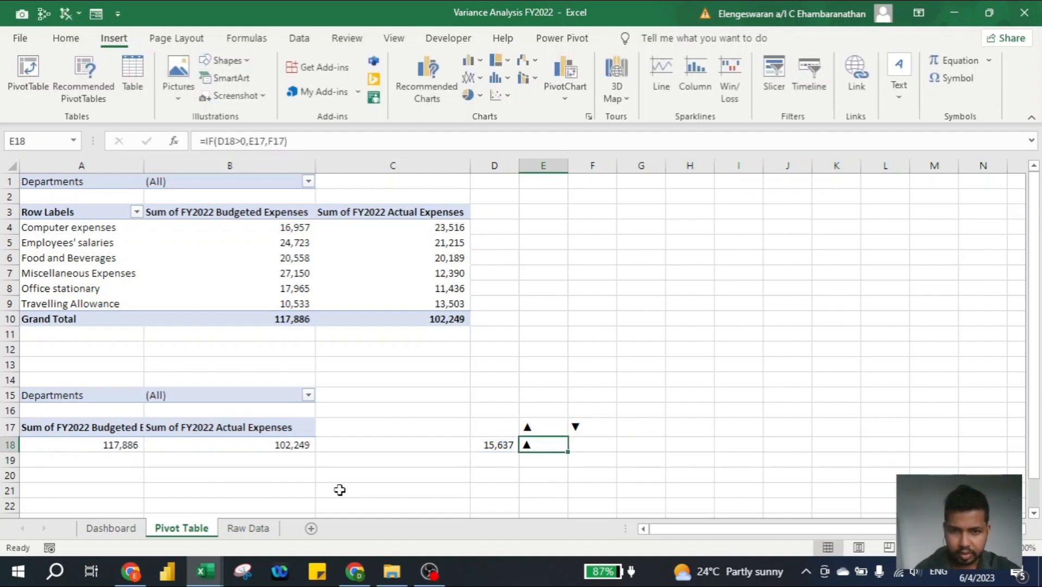
# - Calculate the variance as a share of the budget in cell F18 with the formula =D18/A18
pyautogui.press('Right')
pyautogui.write('=')
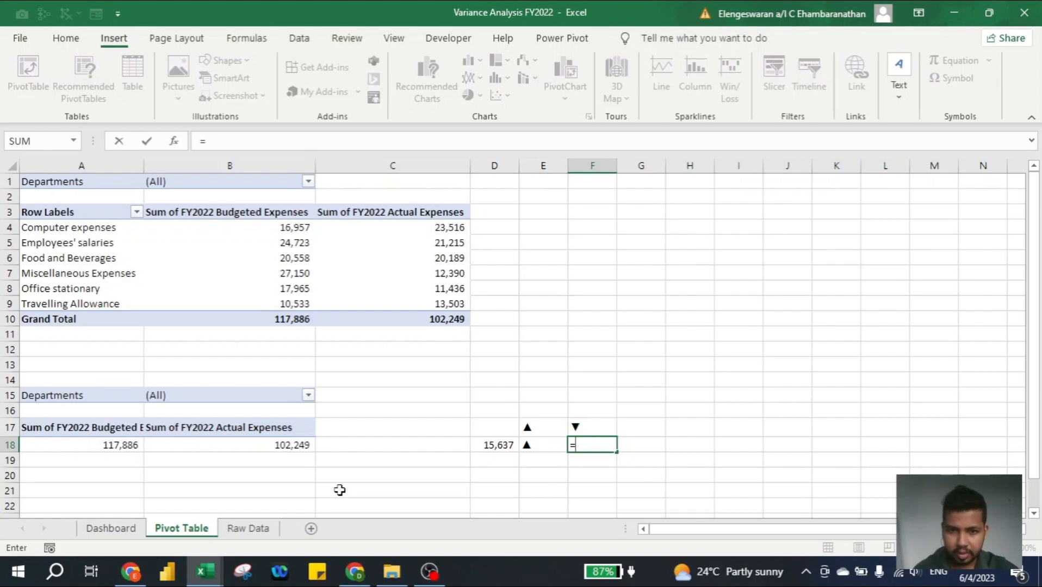
pyautogui.press('Left')
pyautogui.press('Left')
pyautogui.write('/')
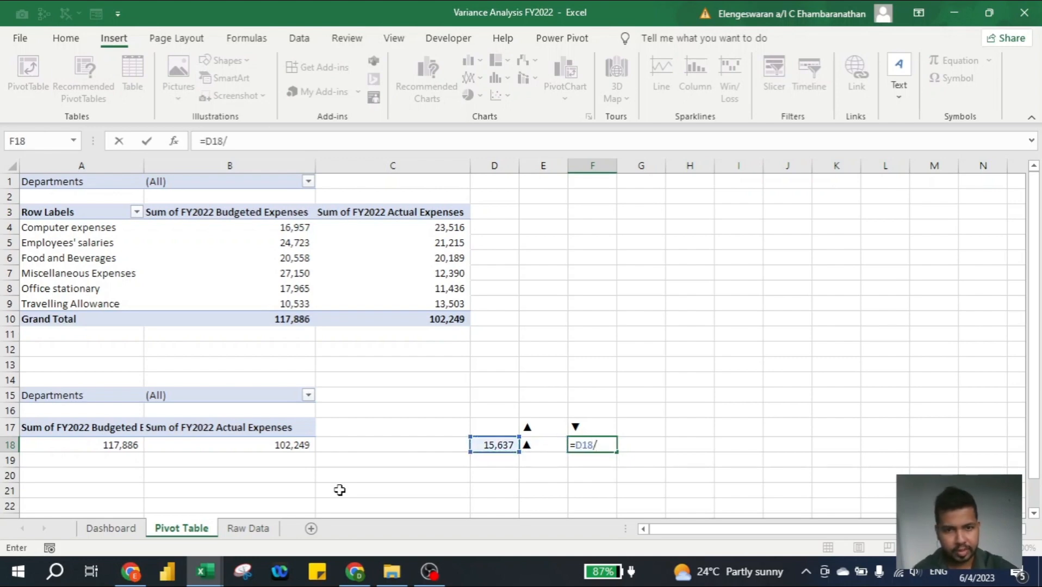
pyautogui.write('a')
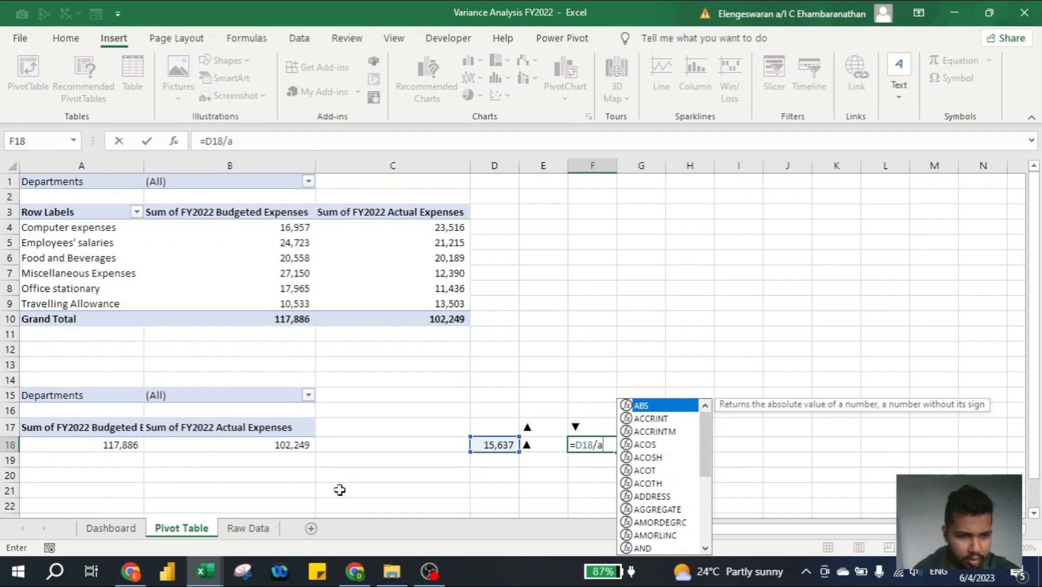
pyautogui.write('18')
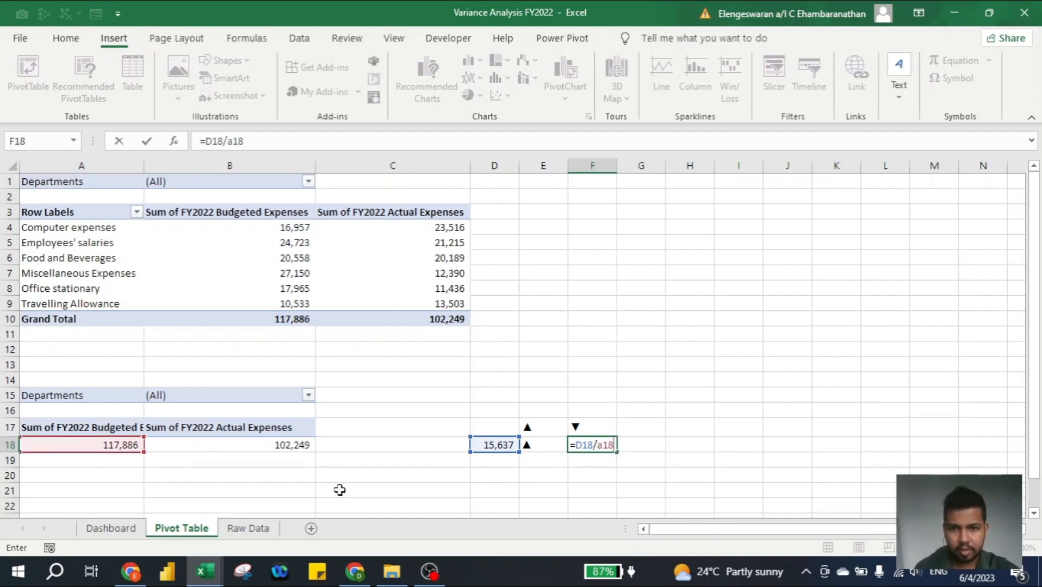
pyautogui.press('Return')
pyautogui.press('Up')
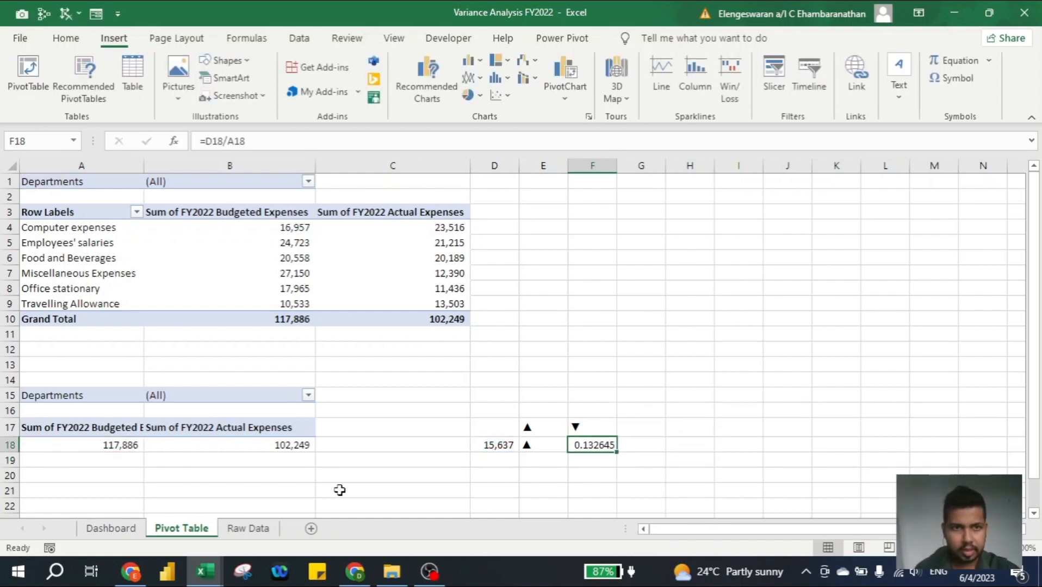
# - Wrap D18 in the absolute-value function so that the formula in cell F18 reads =ABS(D18)/A18
pyautogui.click(206, 141)
pyautogui.write('abs(')
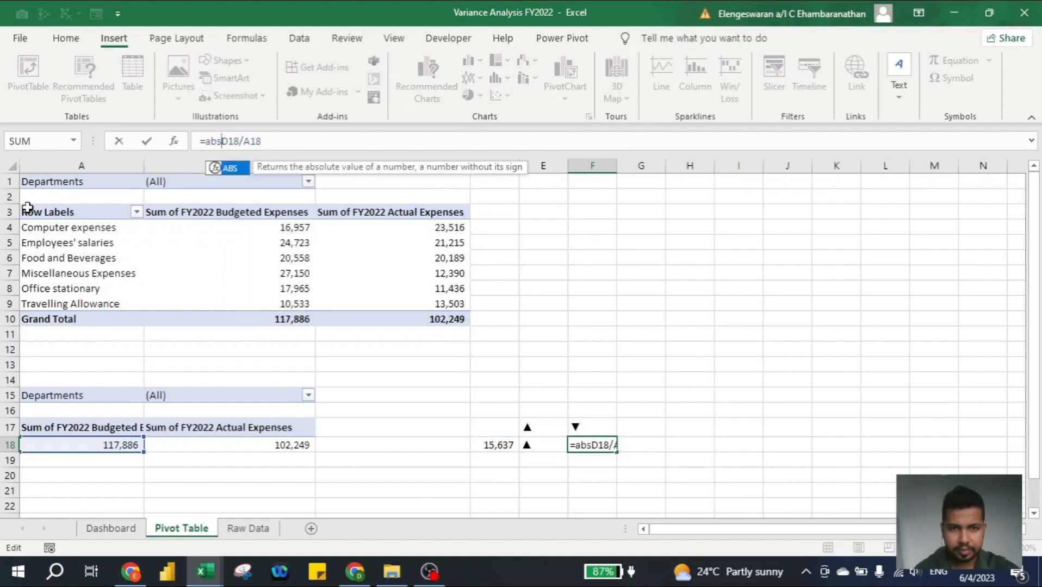
pyautogui.press('Right')
pyautogui.write(')')
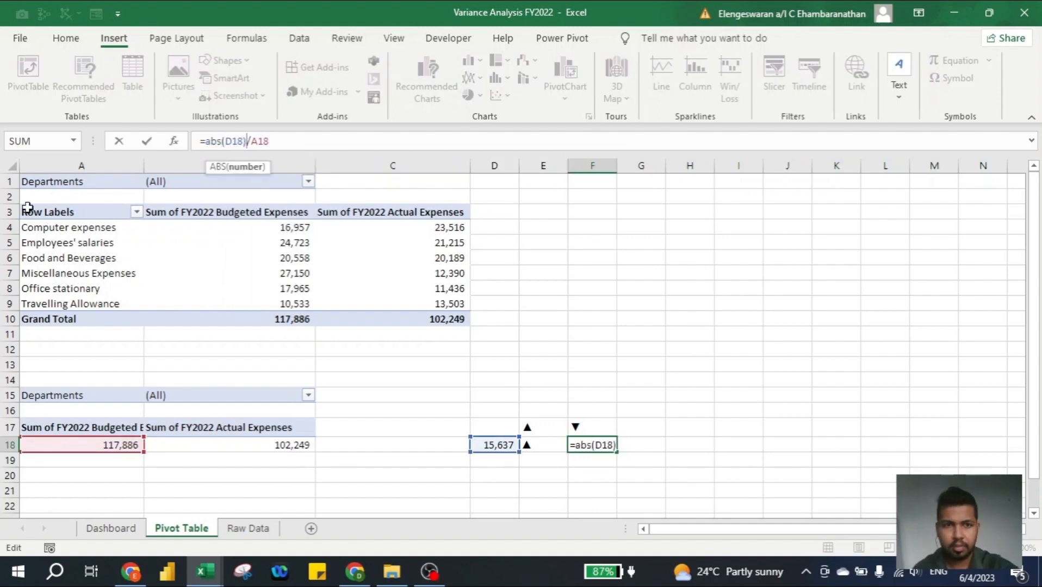
pyautogui.press('Return')
pyautogui.press('Up')
pyautogui.press('alt')
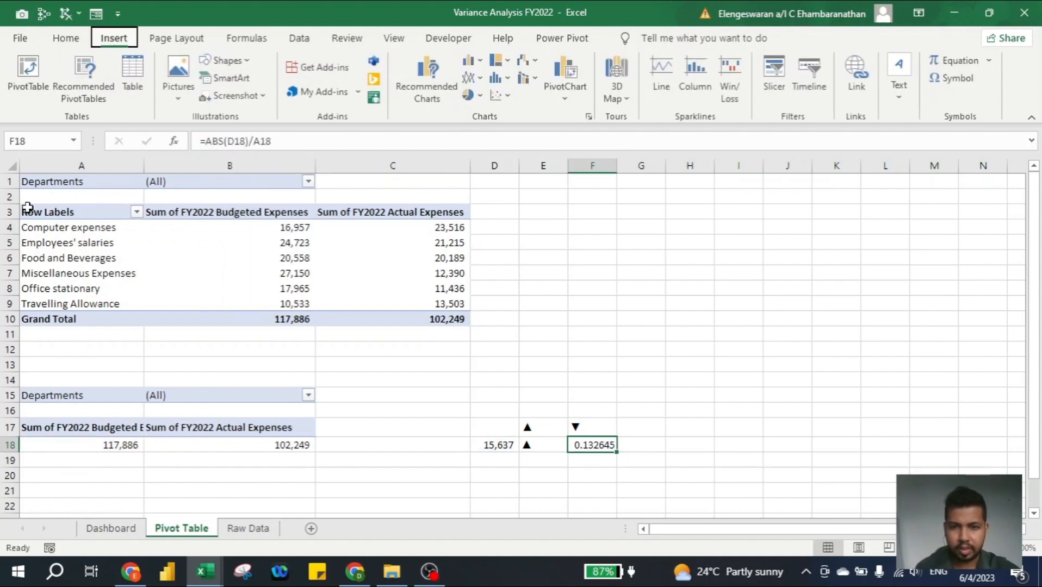
pyautogui.press('f')
pyautogui.press('p')
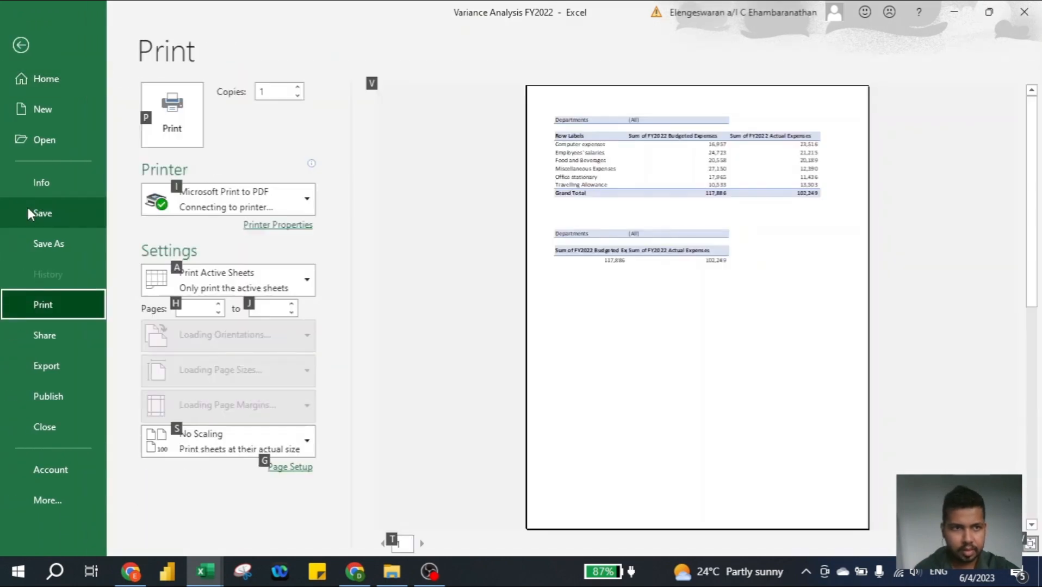
pyautogui.press('Escape')
pyautogui.press('Escape')
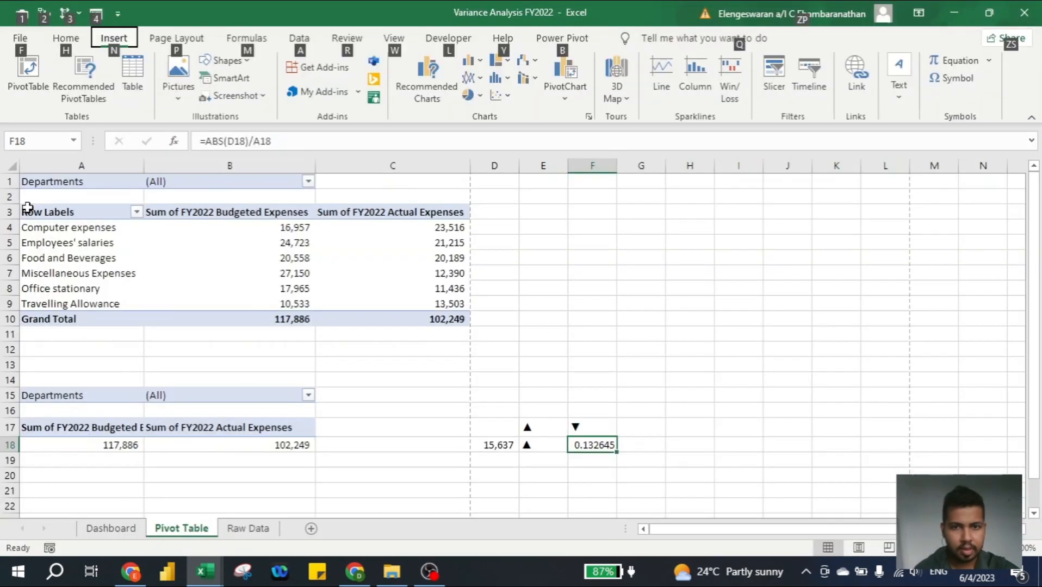
pyautogui.press('Escape')
pyautogui.write('h')
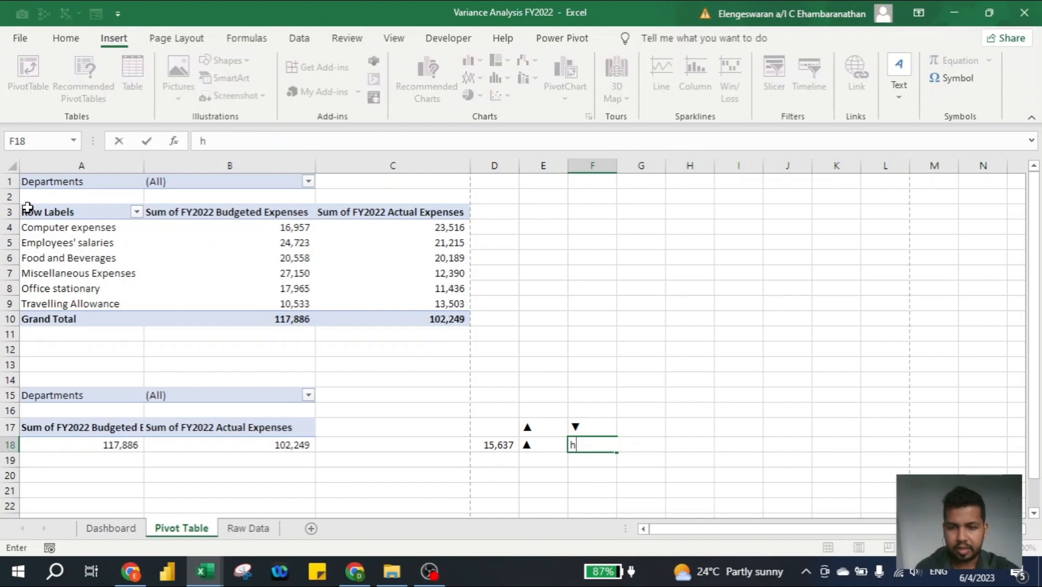
pyautogui.press('Escape')
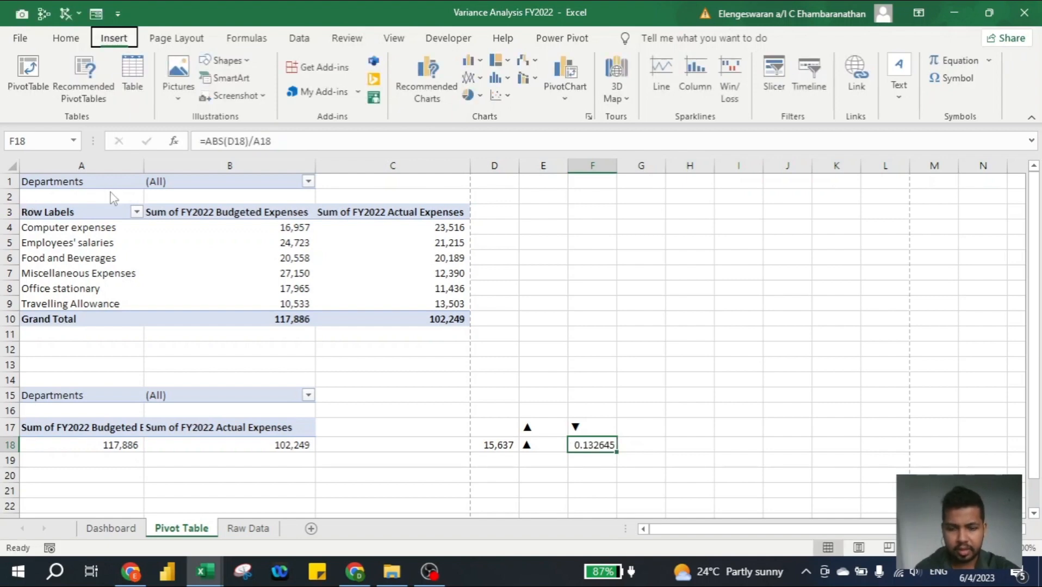
# - Format the variance share in cell F18 as a percentage without decimals
pyautogui.press('p')
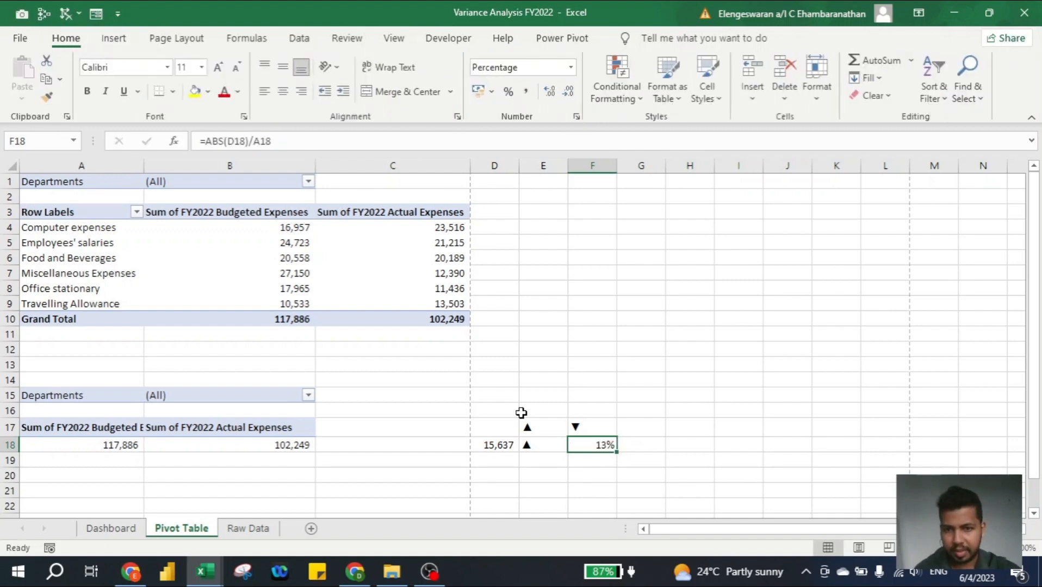
pyautogui.press('Right')
pyautogui.press('Left')
pyautogui.press('Left')
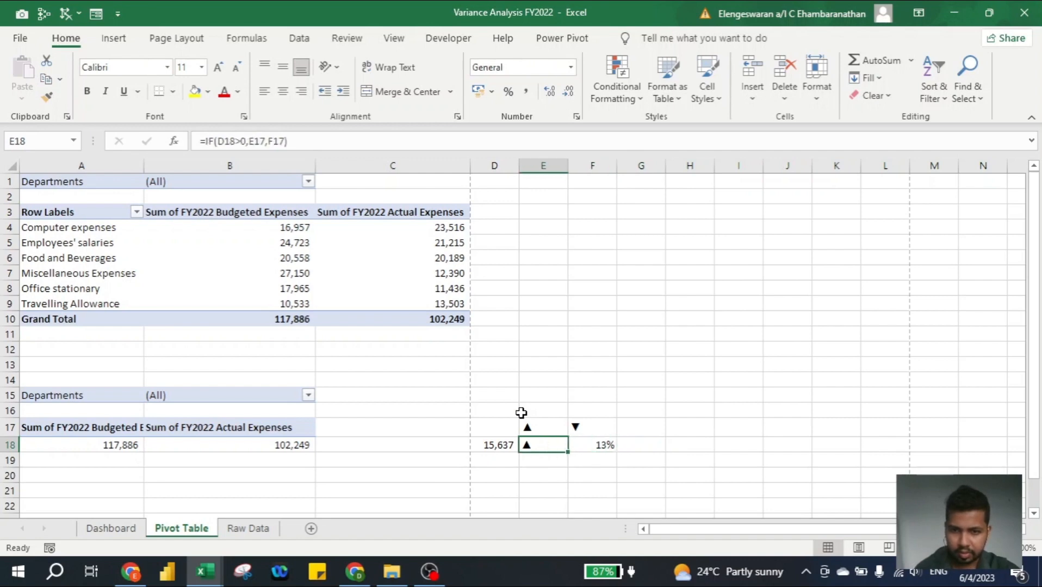
pyautogui.press('Right')
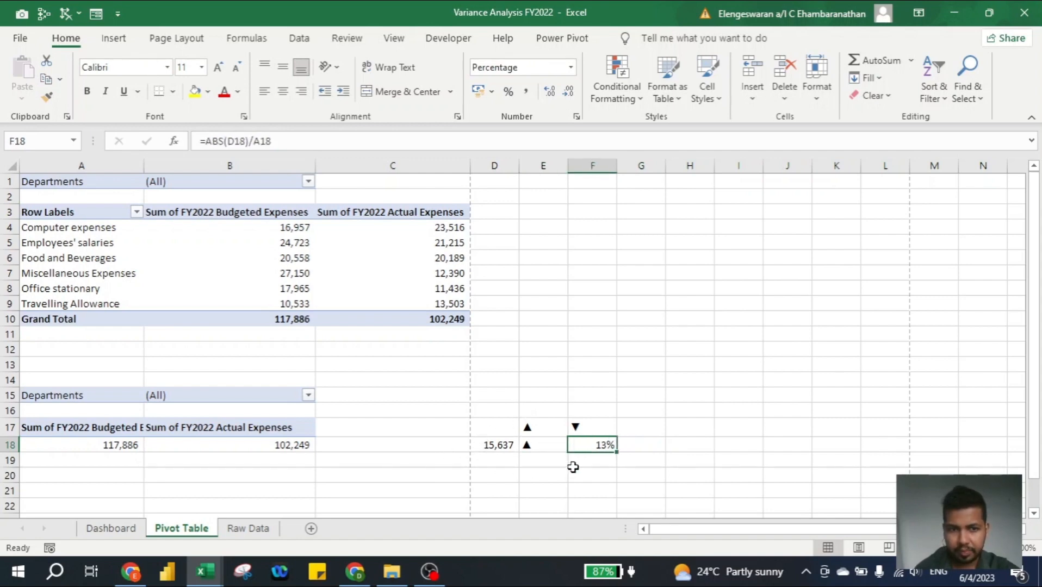
pyautogui.press('Left')
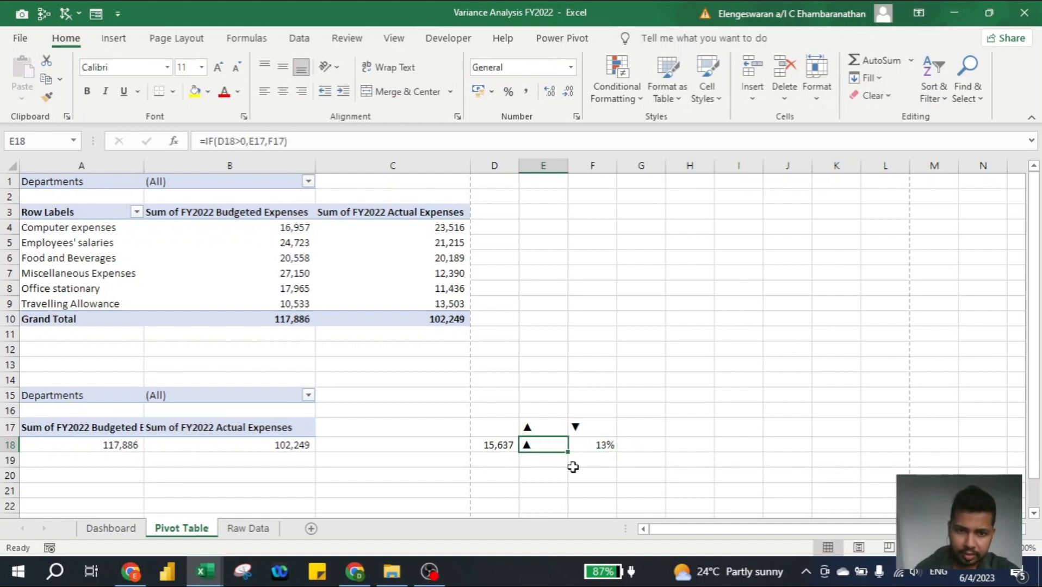
pyautogui.press('Right')
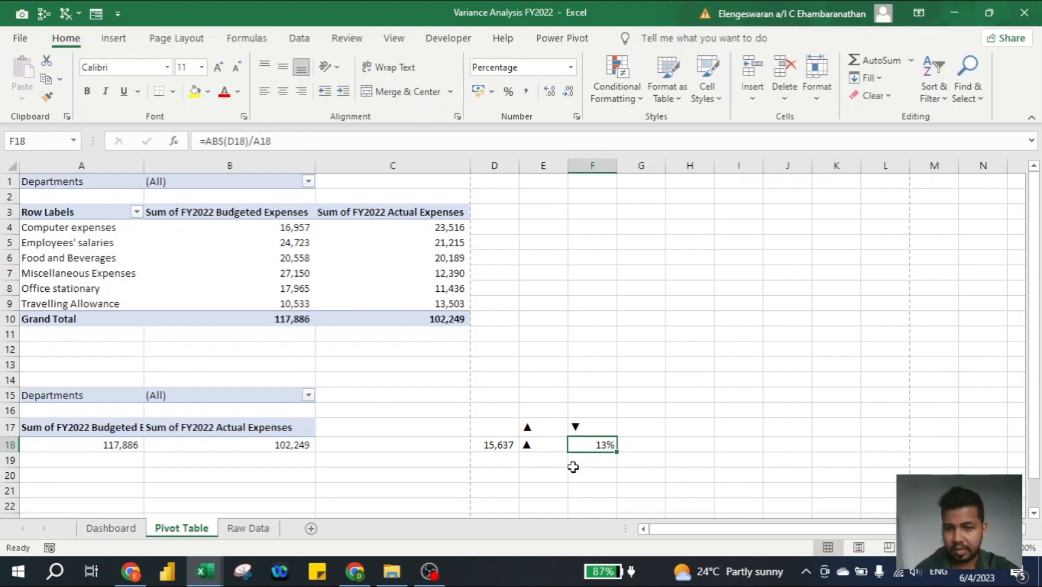
# - Link the Variance card on the Dashboard sheet to the variance amount with the formula ='Pivot Table'!D18
pyautogui.click(111, 528)
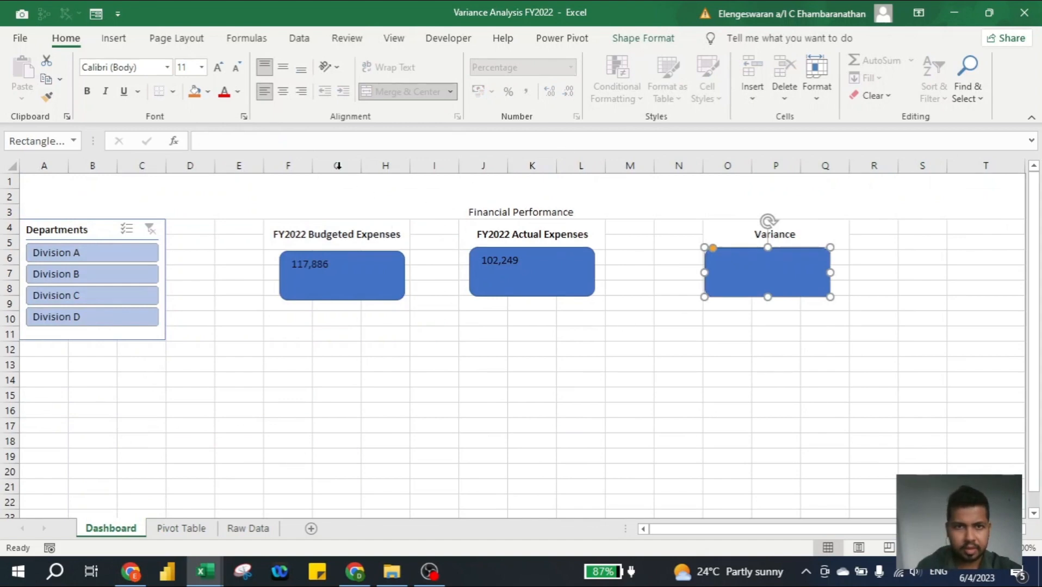
pyautogui.click(302, 140)
pyautogui.write('=')
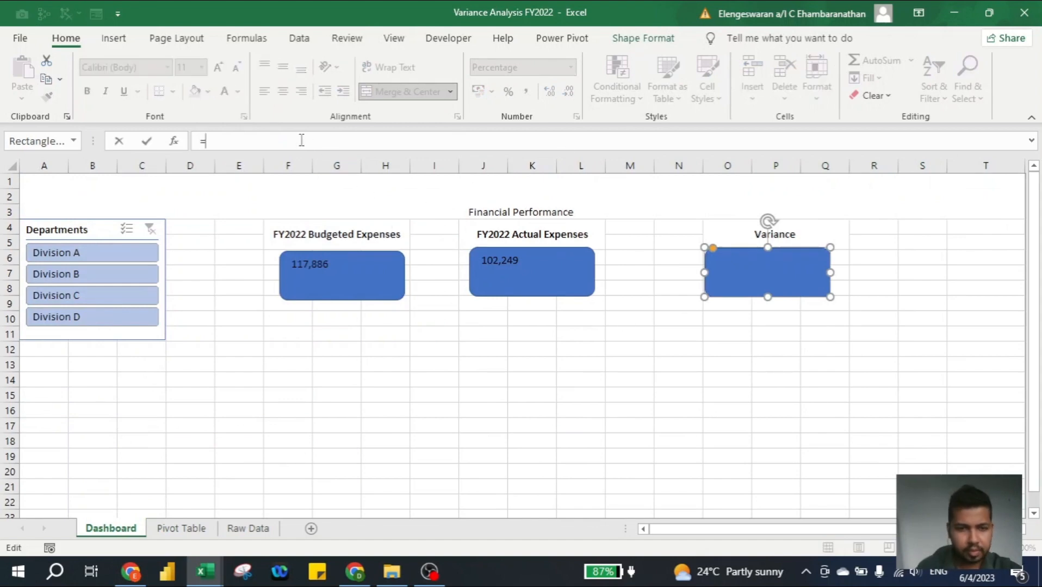
pyautogui.click(181, 528)
pyautogui.click(500, 474)
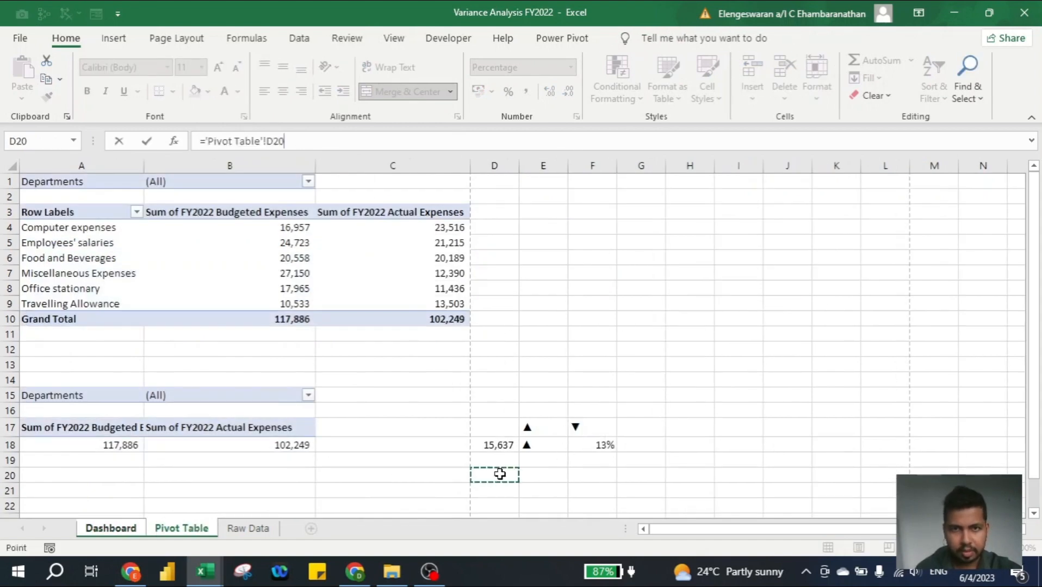
pyautogui.write('d1')
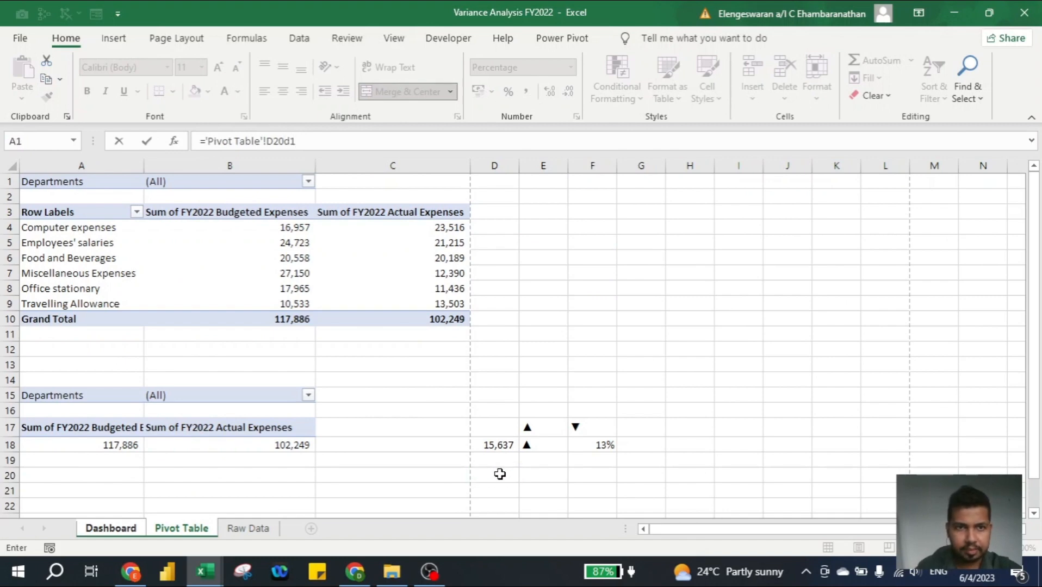
pyautogui.press('Return')
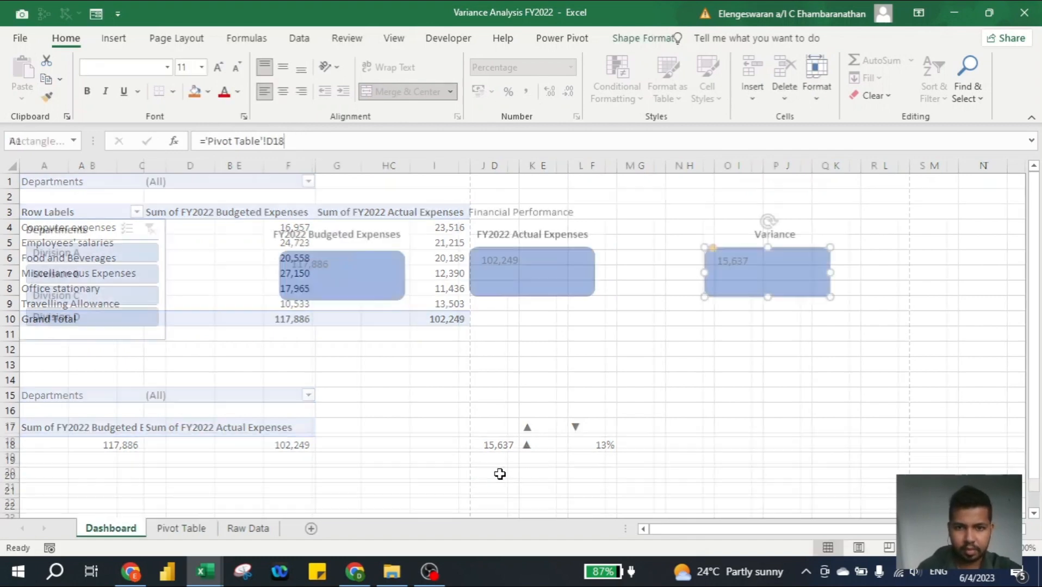
# - Nudge the FY2022 Budgeted Expenses card up slightly and centre its value vertically and horizontally
pyautogui.click(388, 262)
pyautogui.press('Up')
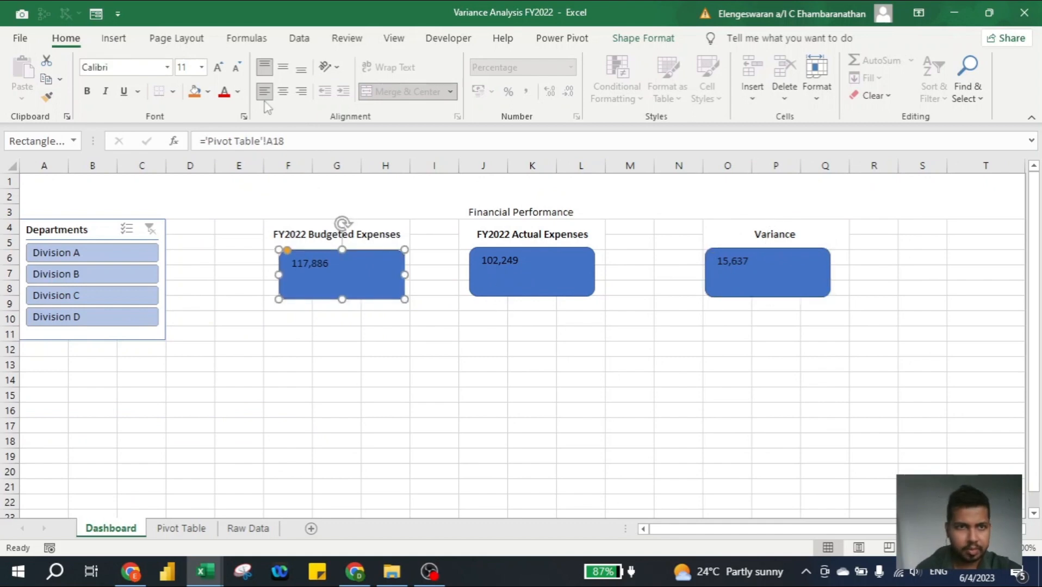
pyautogui.click(283, 67)
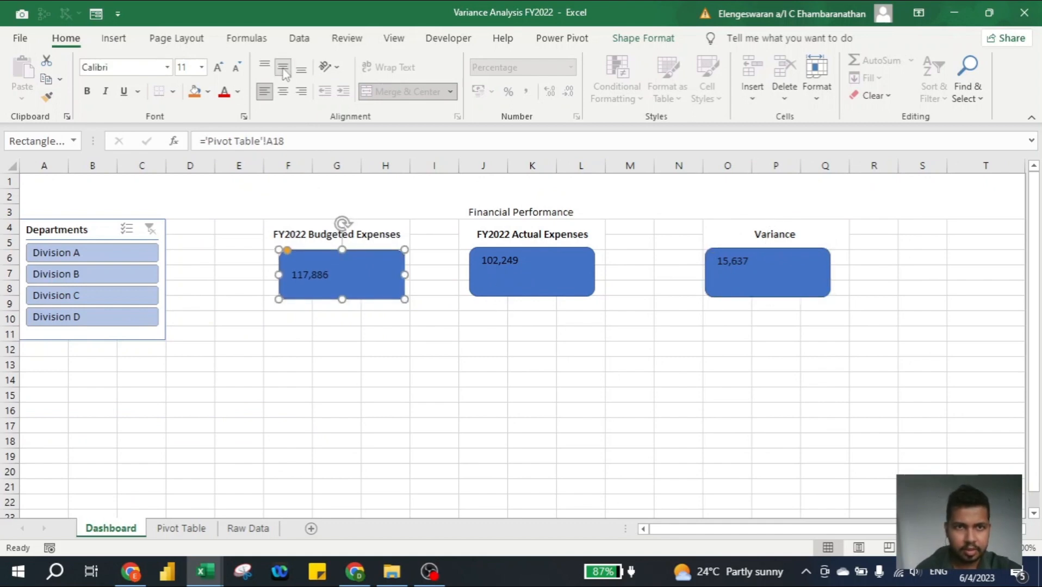
pyautogui.click(283, 91)
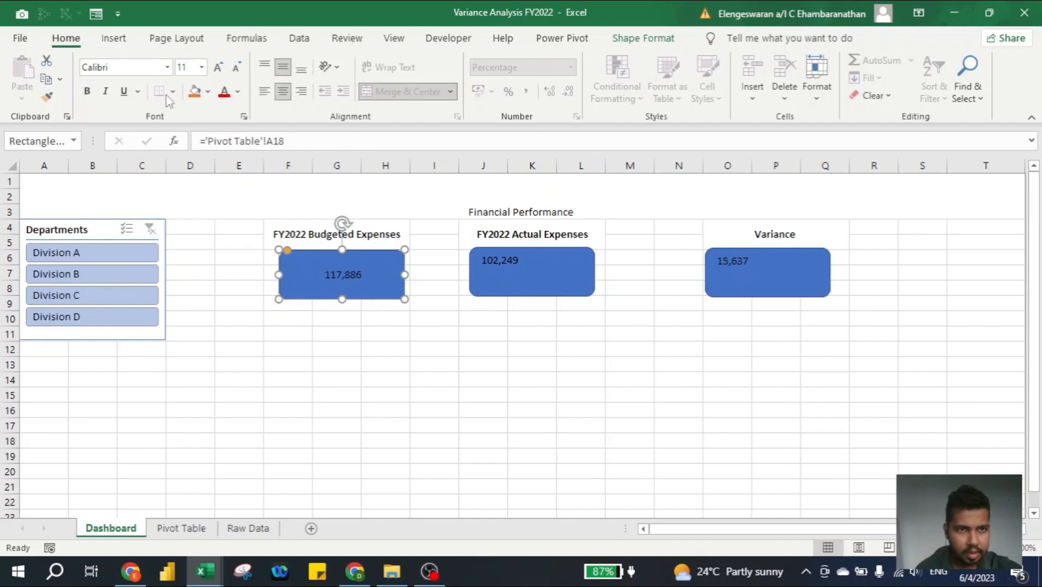
# - Enlarge the value in the FY2022 Budgeted Expenses card to font size 24
pyautogui.click(218, 67)
pyautogui.click(218, 68)
pyautogui.click(218, 67)
pyautogui.click(218, 67)
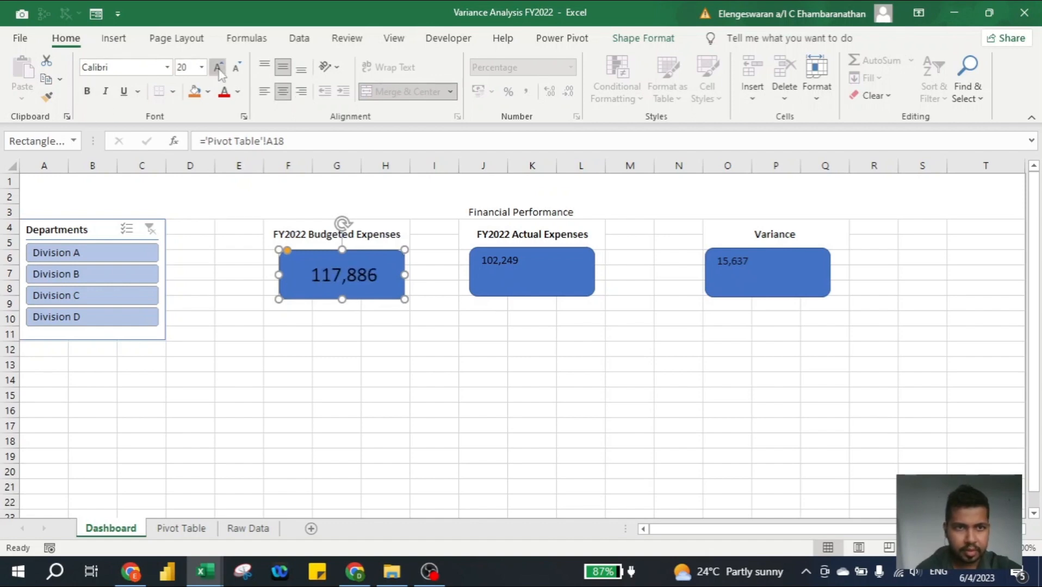
pyautogui.click(218, 67)
pyautogui.click(218, 67)
# - Fill the FY2022 Budgeted Expenses card with dark blue and make its value bold white
pyautogui.click(208, 93)
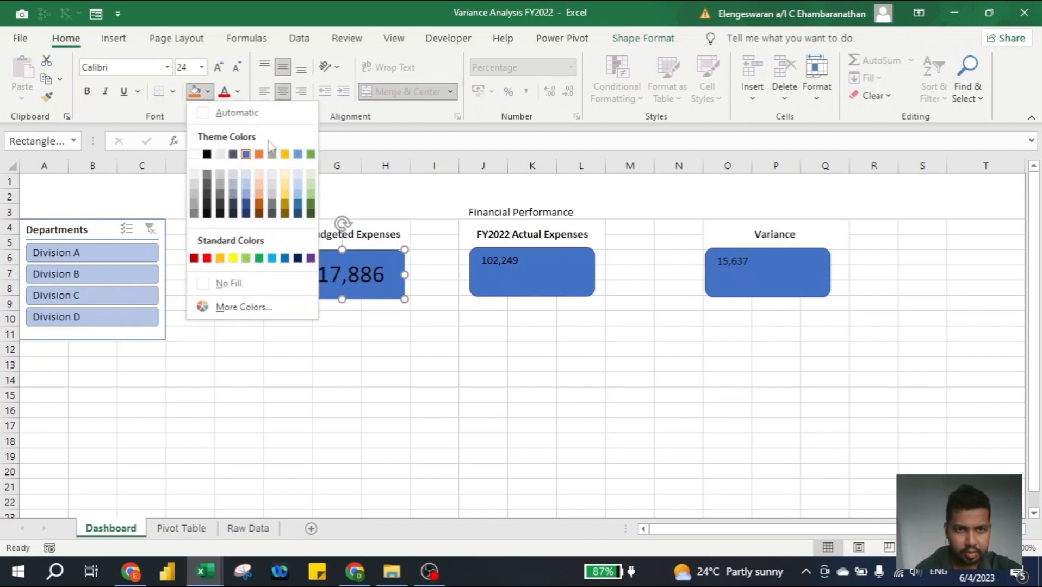
pyautogui.click(298, 205)
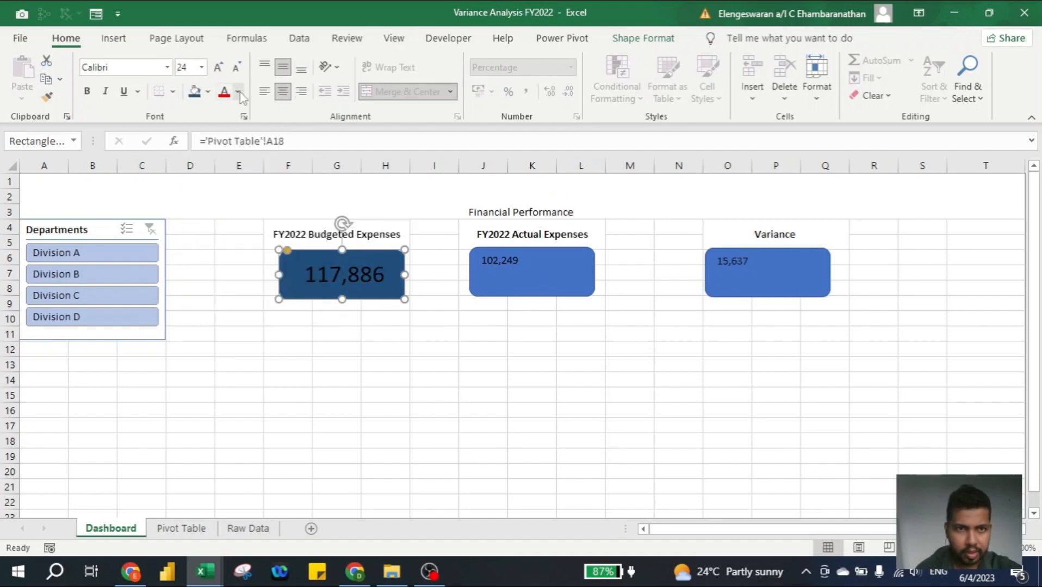
pyautogui.click(240, 93)
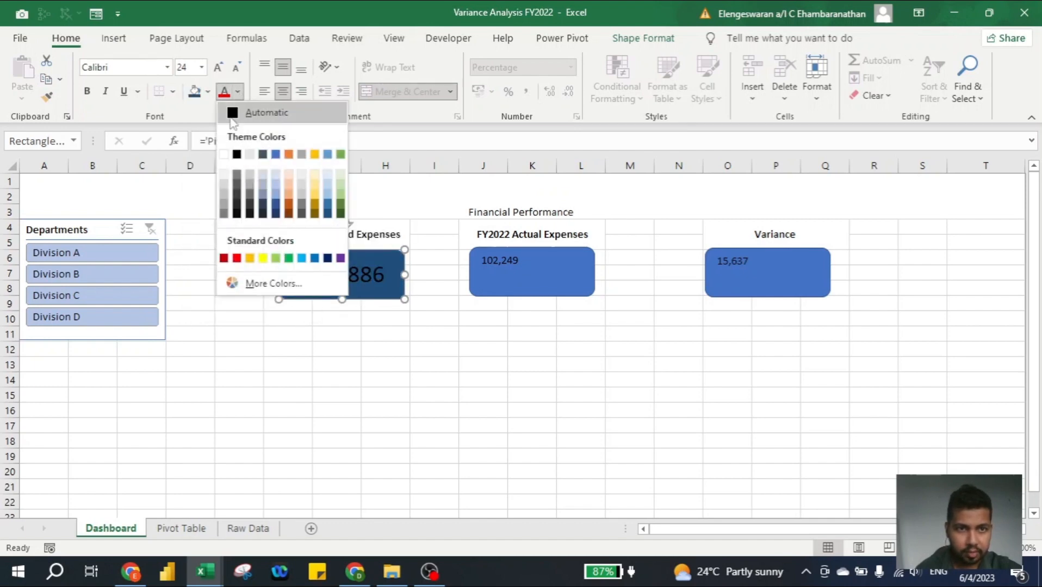
pyautogui.click(223, 154)
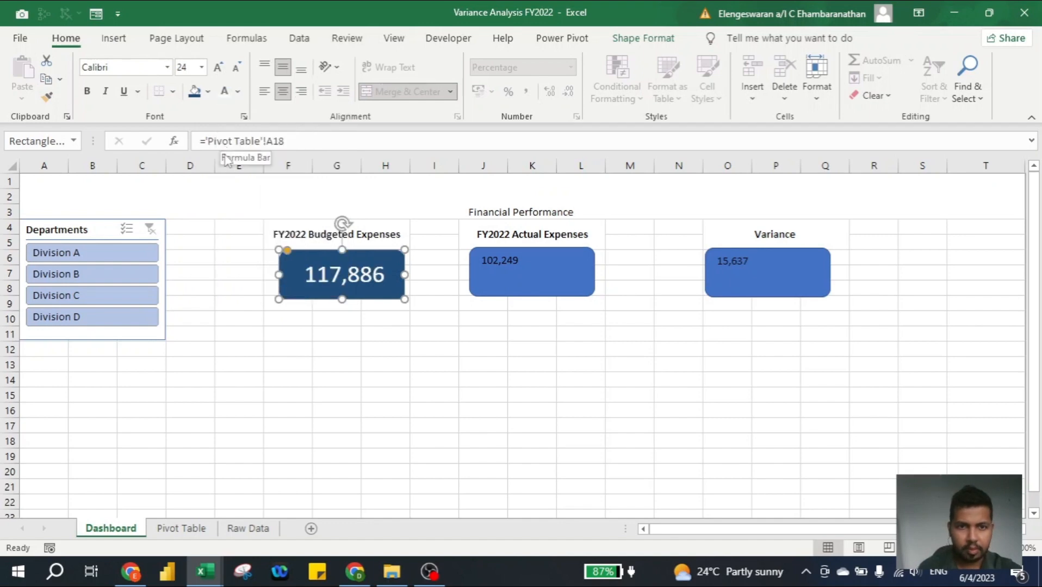
pyautogui.hotkey('ctrl', 'b')
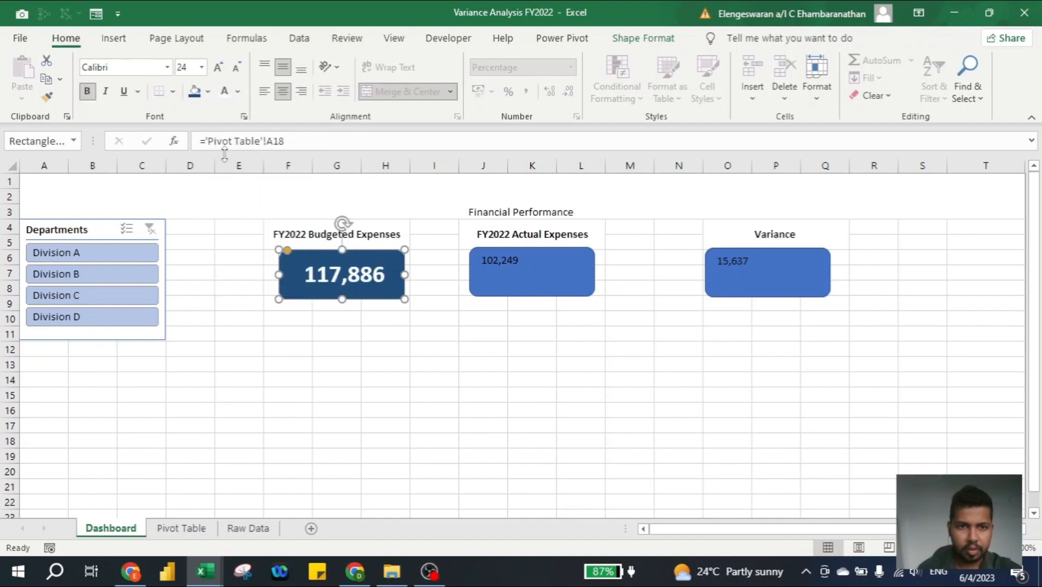
# - Copy the Budgeted Expenses card's formatting to the FY2022 Actual Expenses and Variance cards with Format Painter
pyautogui.click(43, 99)
pyautogui.click(543, 260)
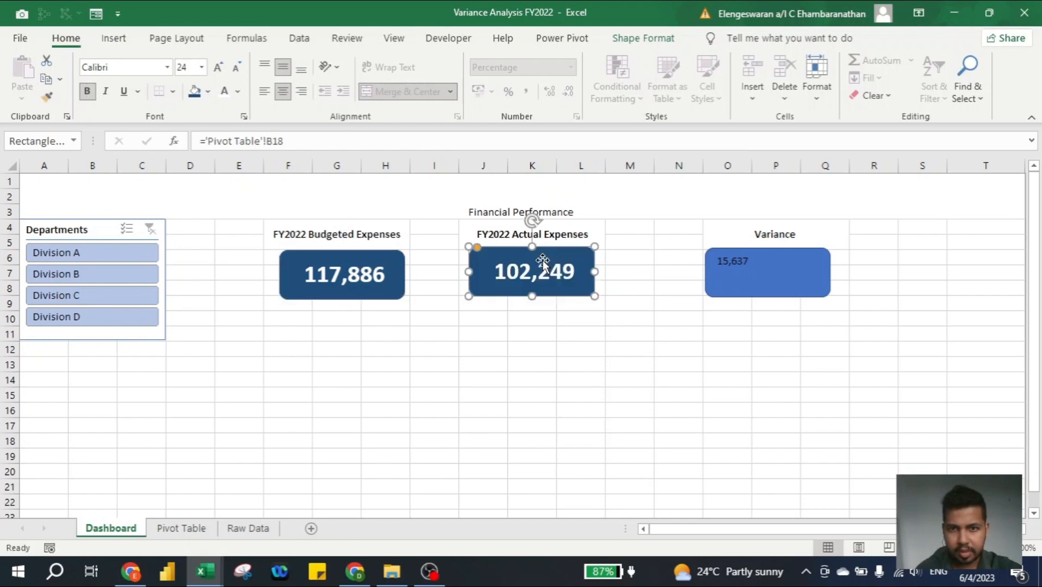
pyautogui.click(47, 99)
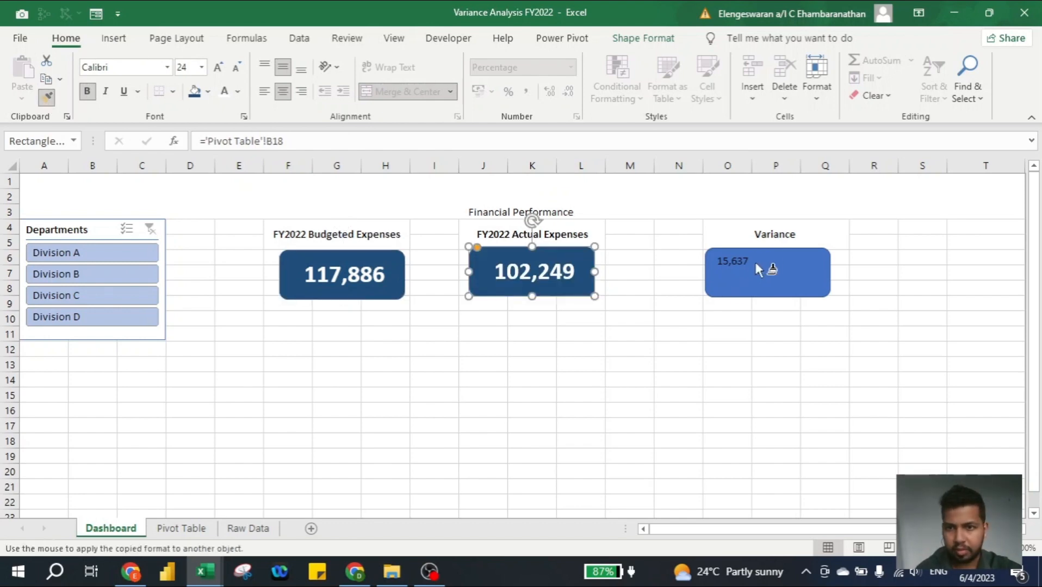
pyautogui.click(756, 261)
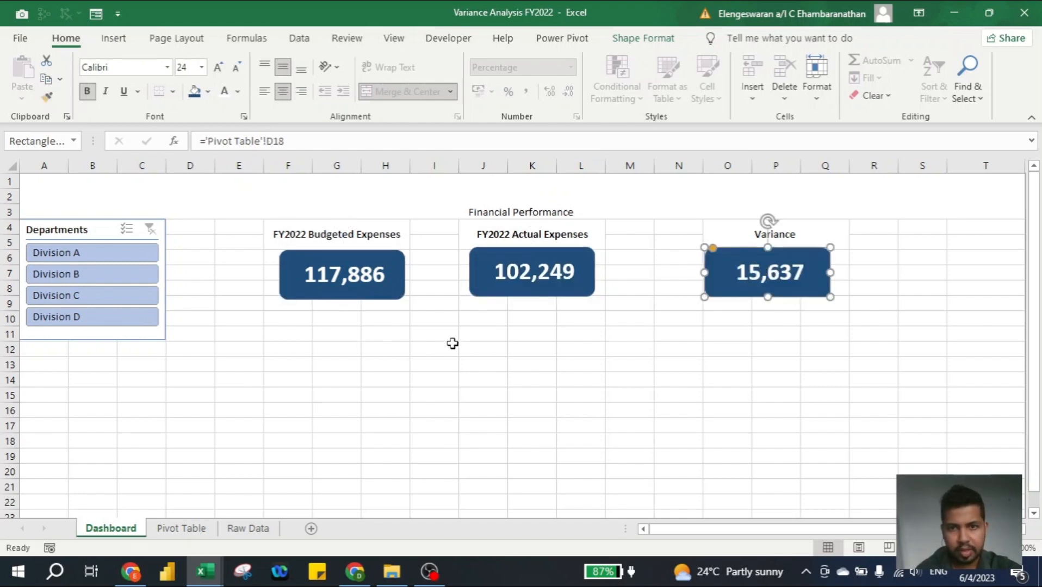
# - Check the cards by filtering the Departments slicer to Division A, Division B and Division C in turn, and clear the filter
pyautogui.click(300, 317)
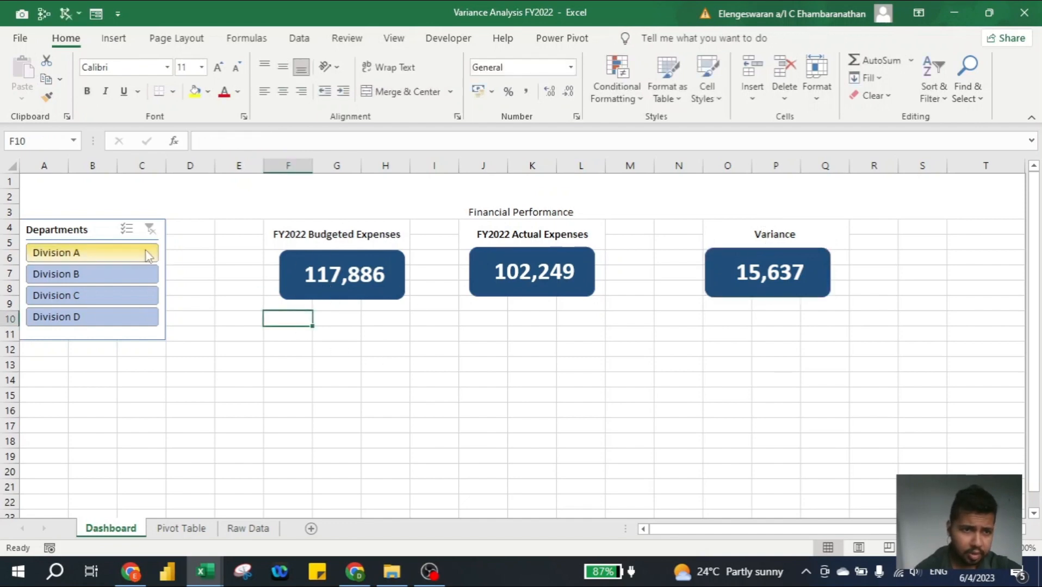
pyautogui.click(123, 254)
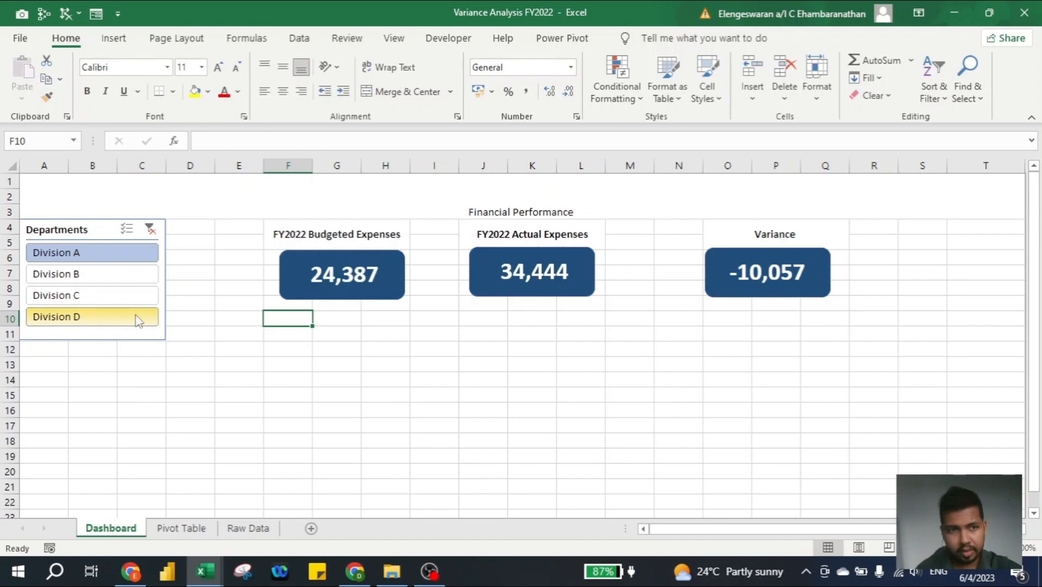
pyautogui.click(116, 275)
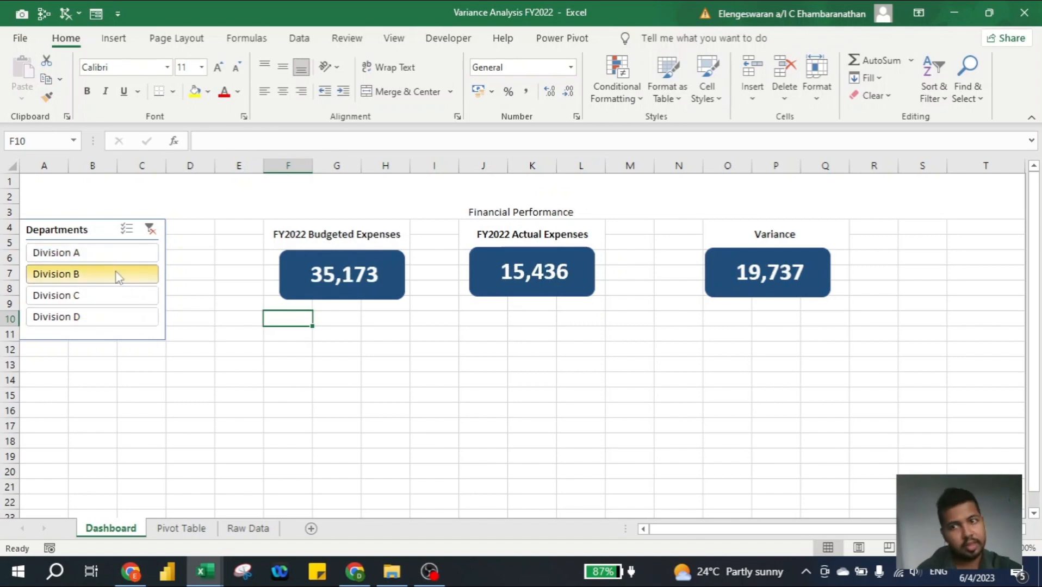
pyautogui.click(111, 297)
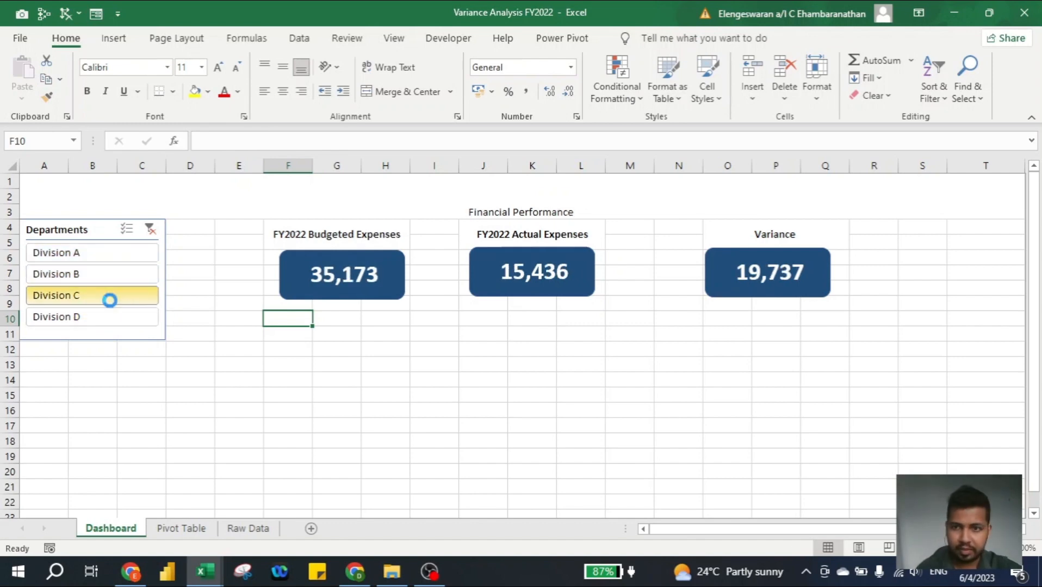
pyautogui.click(151, 229)
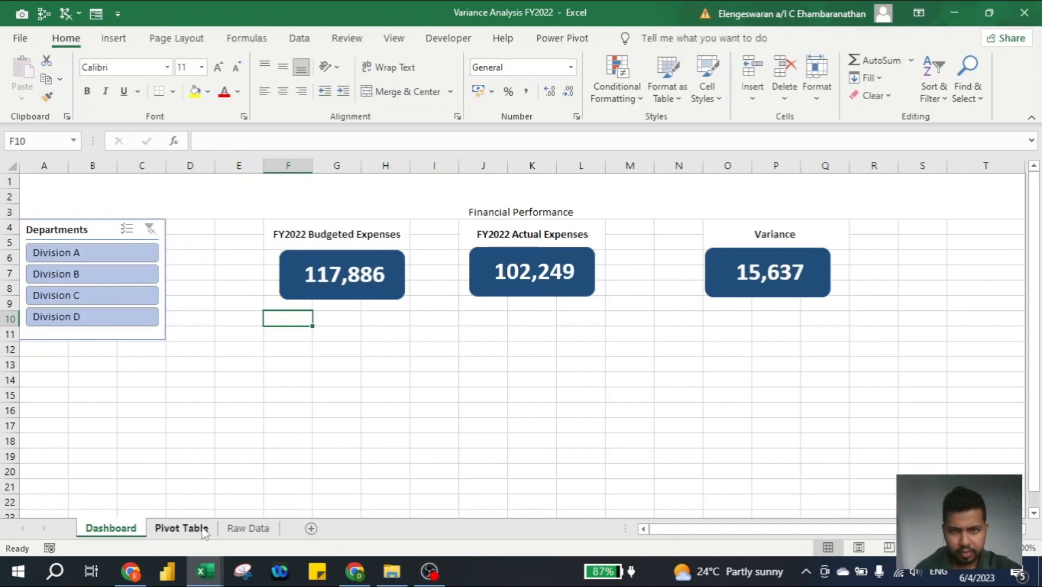
# - Give the variance in cell D18 of the Pivot Table sheet a custom number format that shows negatives in parentheses, as (#,##0)
pyautogui.click(204, 528)
pyautogui.click(530, 447)
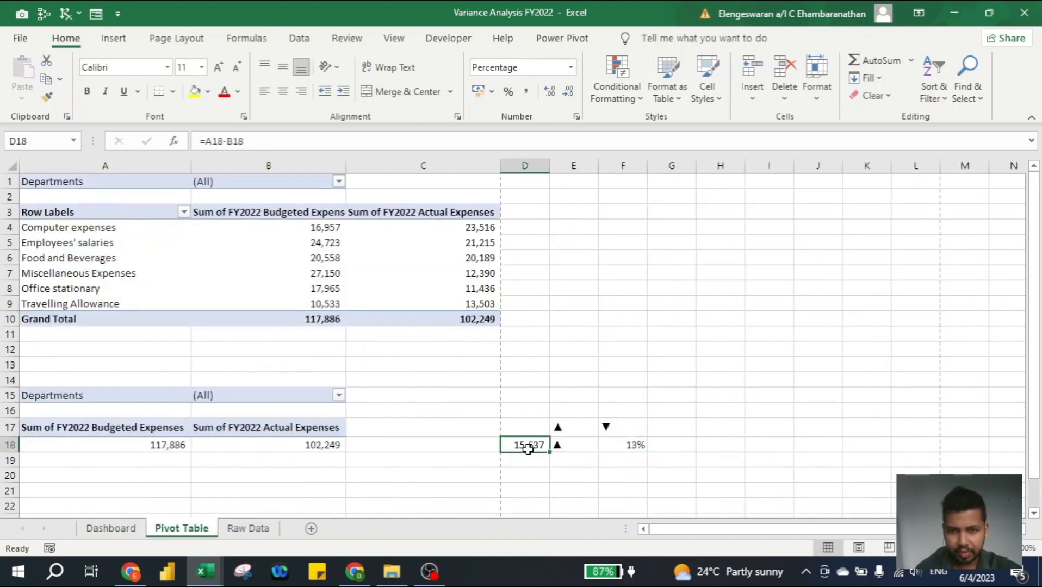
pyautogui.hotkey('ctrl', '1')
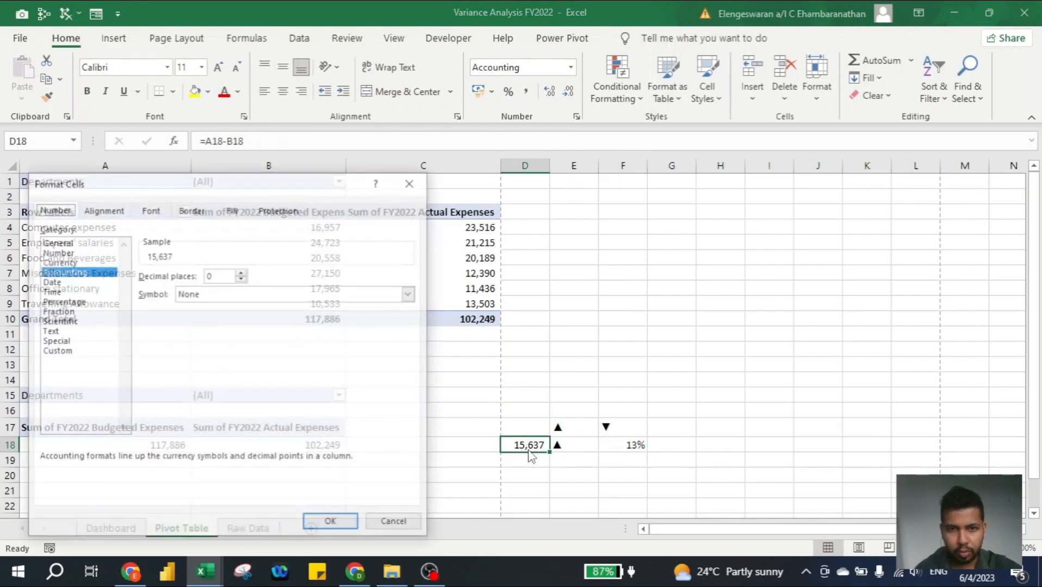
pyautogui.click(55, 352)
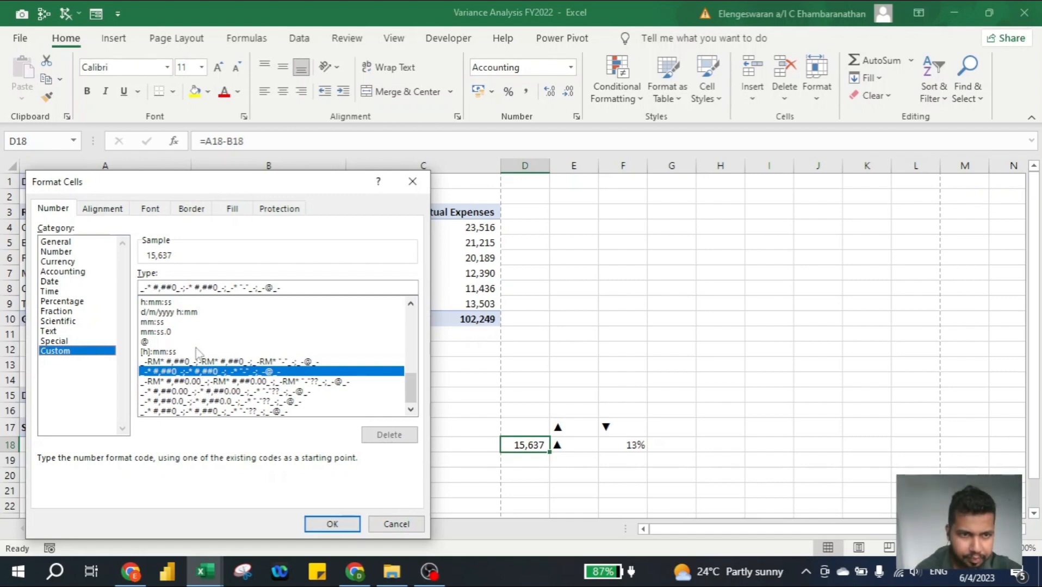
pyautogui.click(190, 290)
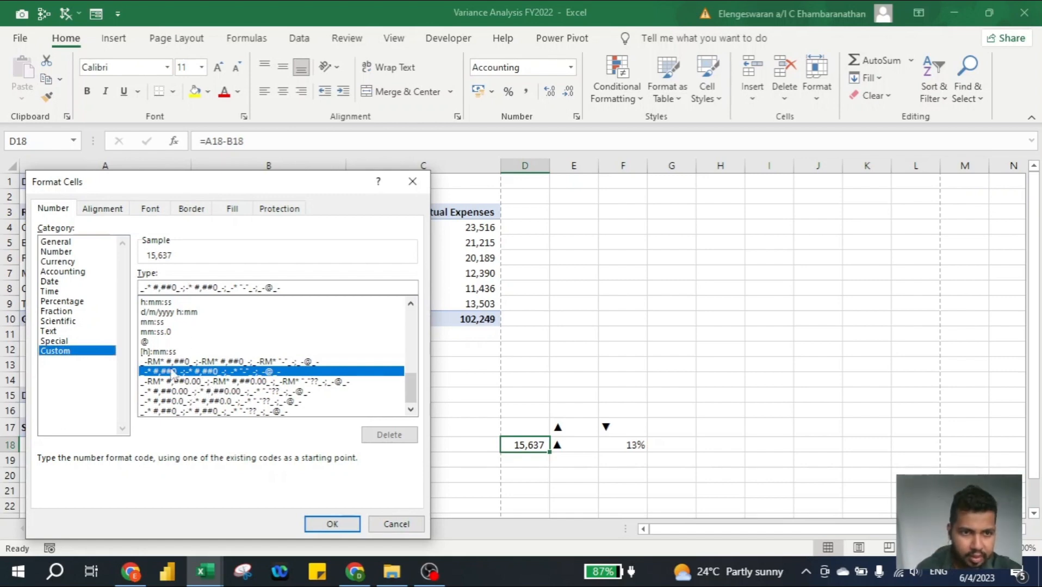
pyautogui.press('BackSpace')
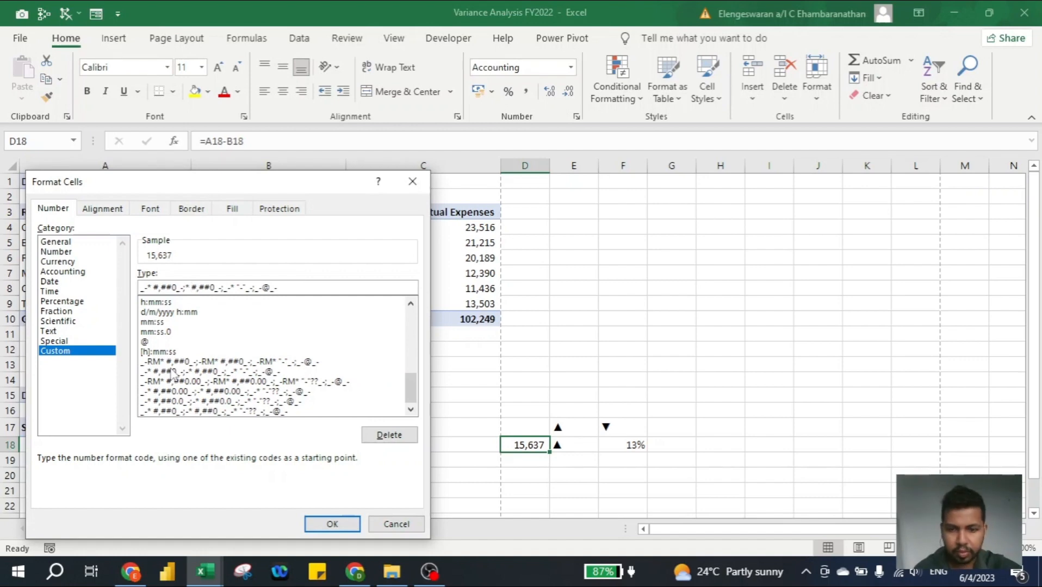
pyautogui.write('▲')
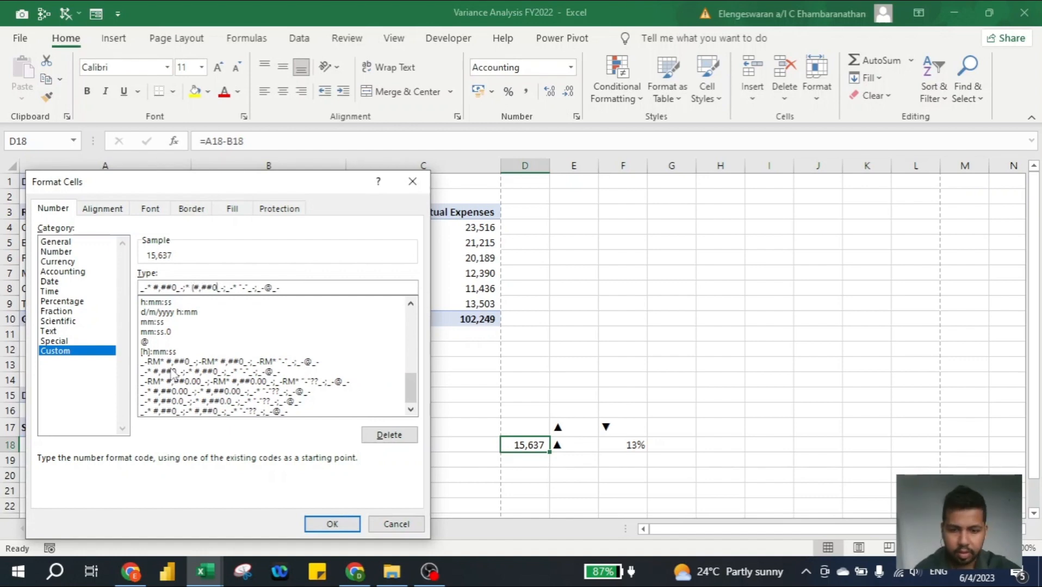
pyautogui.write(')')
pyautogui.press('Return')
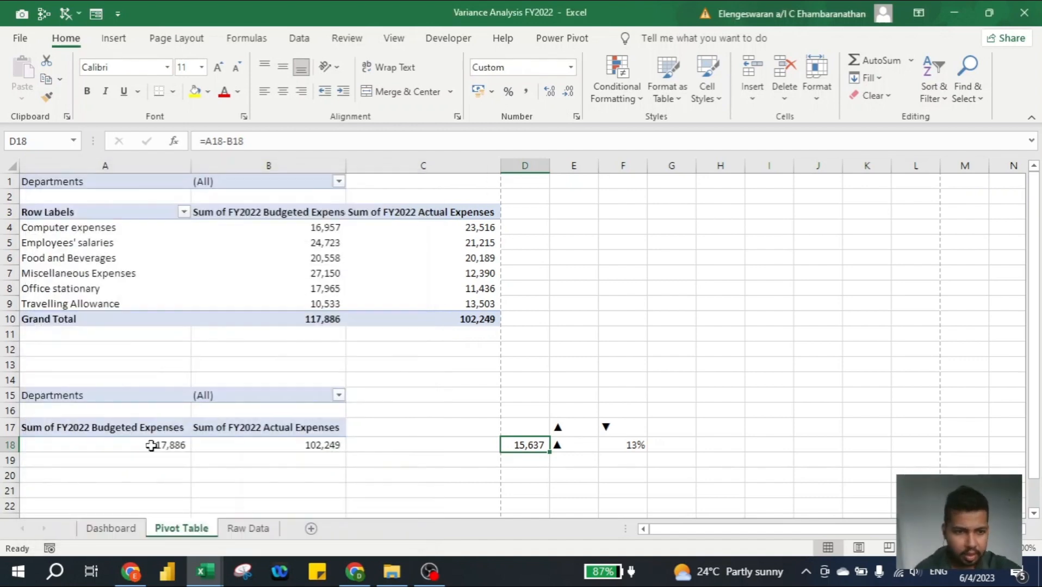
# - Check the Dashboard cards by filtering the Departments slicer to Division B, A, C and D in turn, and clear the filter
pyautogui.click(125, 535)
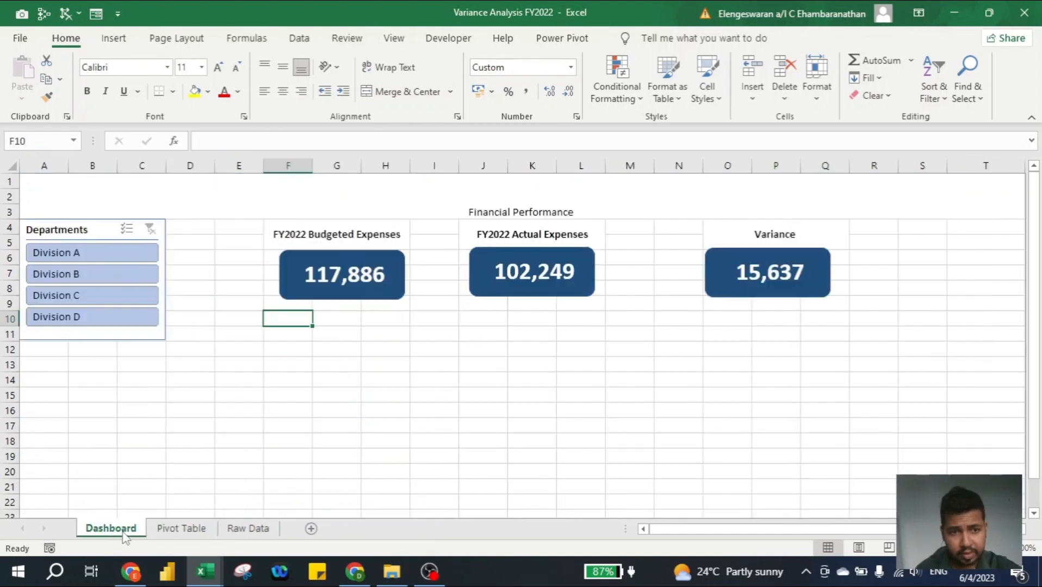
pyautogui.click(92, 277)
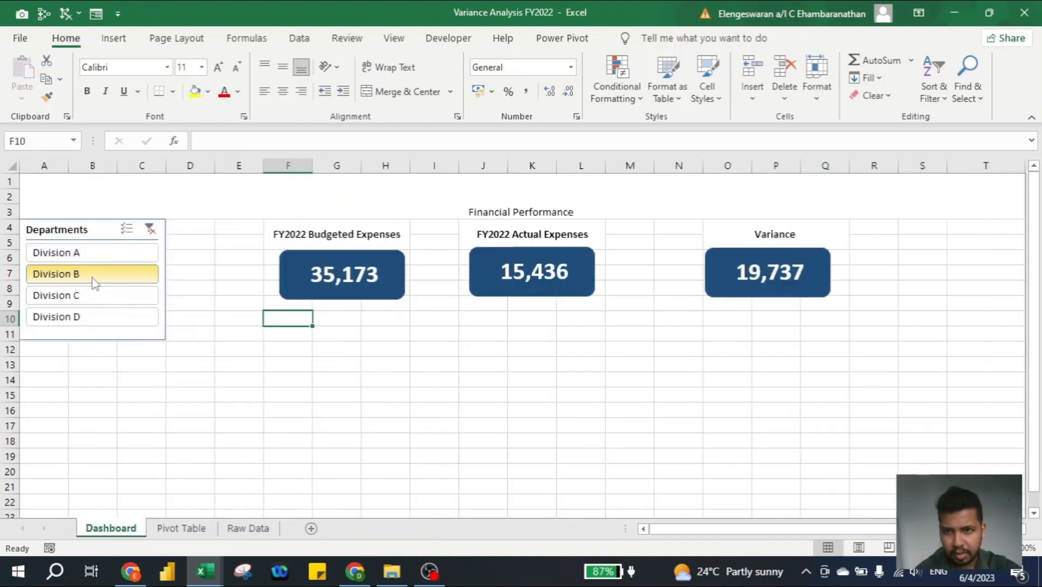
pyautogui.click(77, 253)
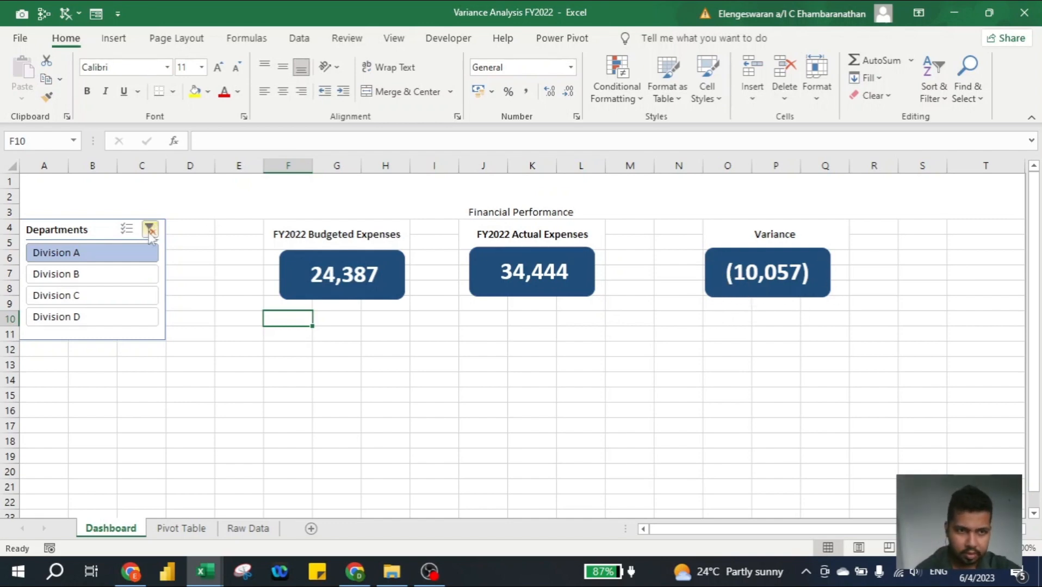
pyautogui.click(87, 294)
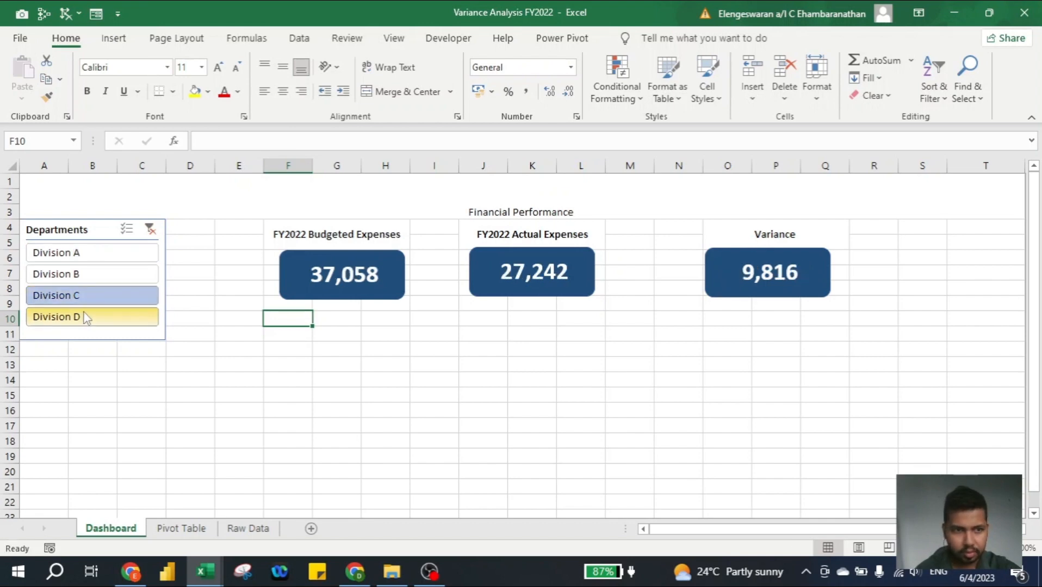
pyautogui.click(85, 317)
pyautogui.click(150, 229)
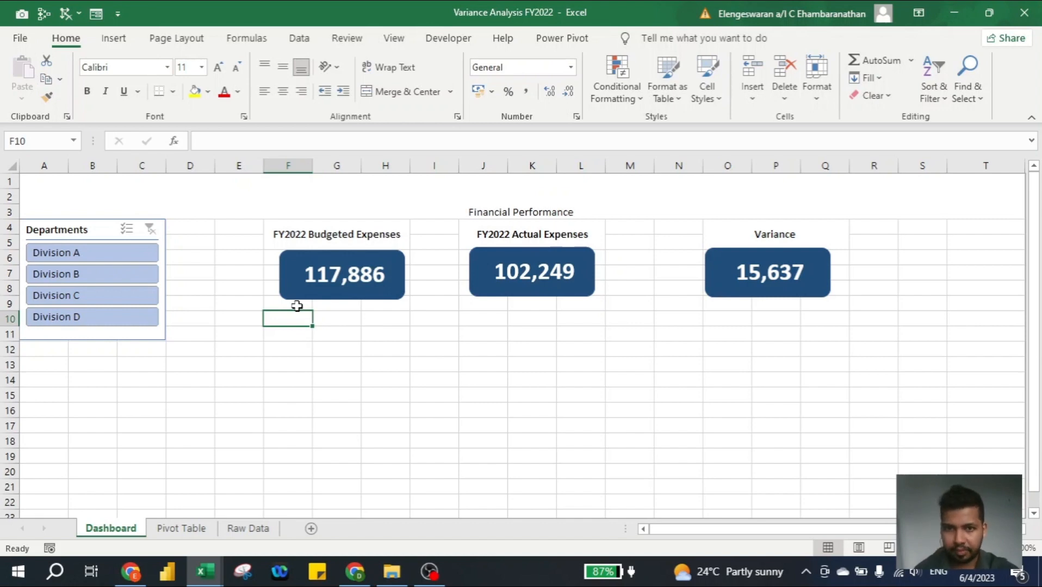
# - Review the variance direction arrow and percentage in cells E18:F18 of the Pivot Table sheet
pyautogui.click(242, 530)
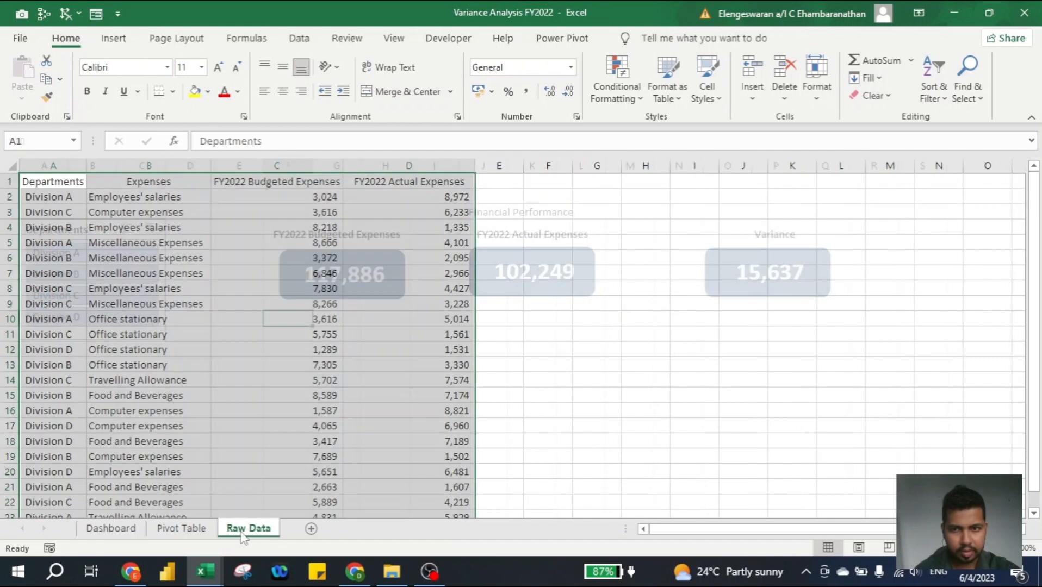
pyautogui.click(181, 528)
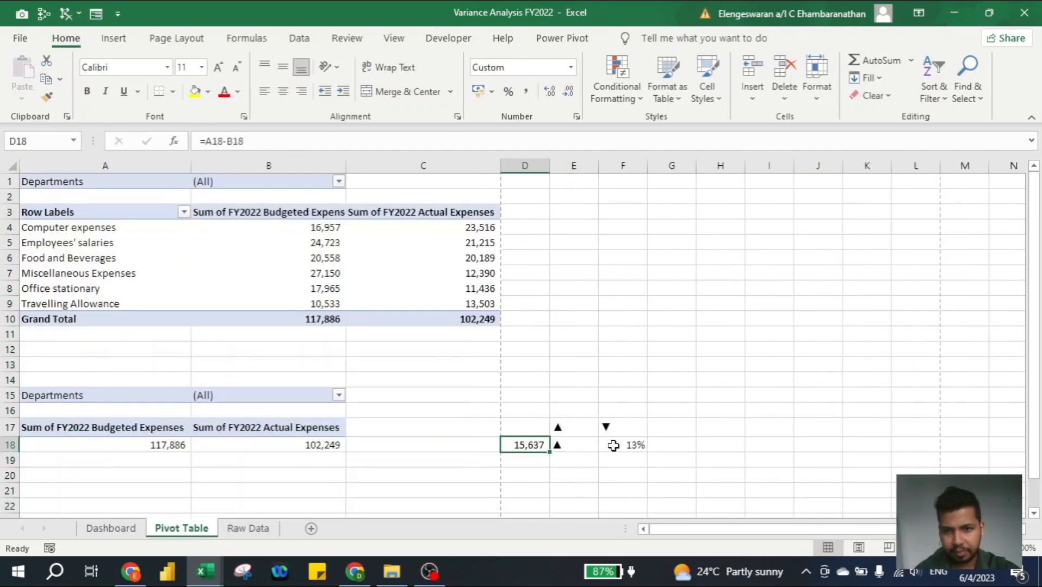
pyautogui.click(590, 457)
pyautogui.press('Up')
pyautogui.hotkey('shift', 'Right')
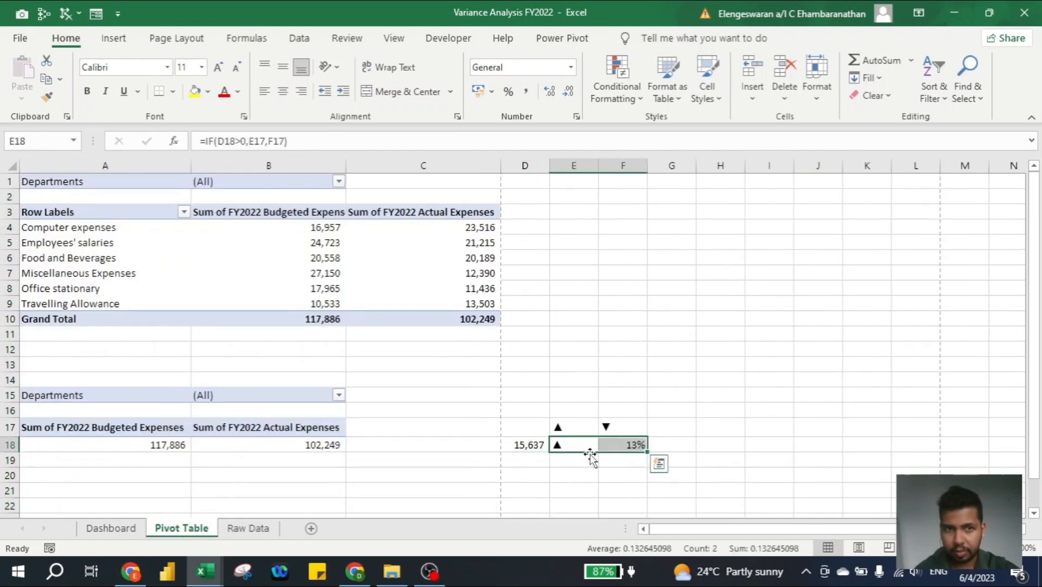
# - Draw a rectangle about 1.96 cm high and 3.7 cm wide on the Dashboard, just right of the Variance card
pyautogui.click(109, 529)
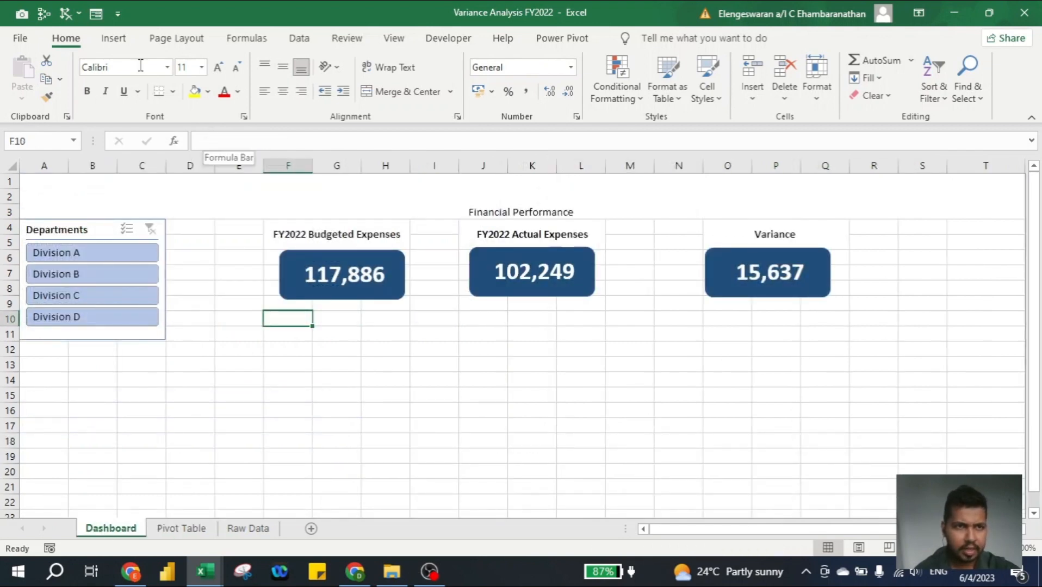
pyautogui.click(113, 38)
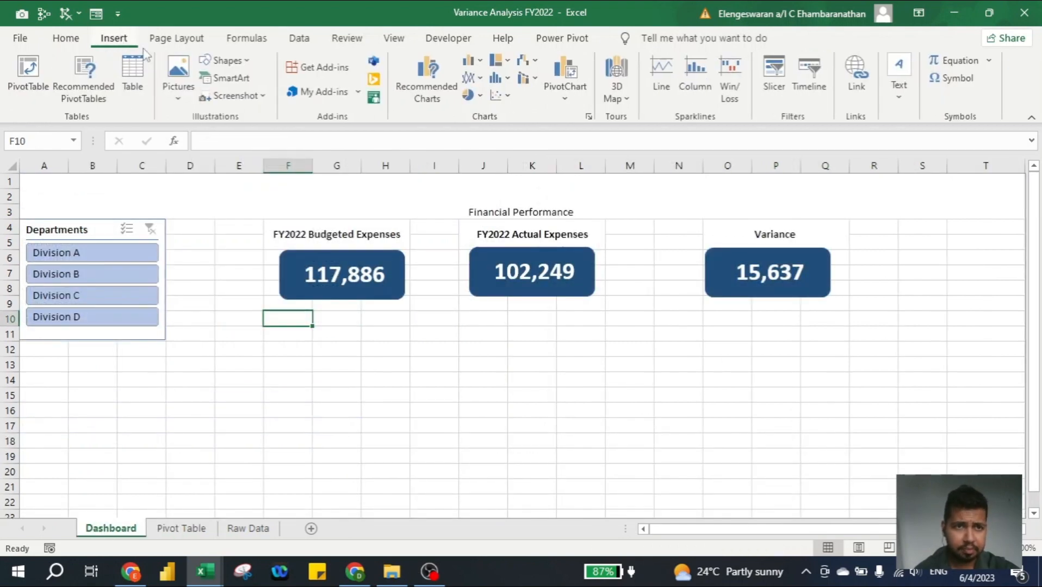
pyautogui.click(224, 61)
pyautogui.click(251, 100)
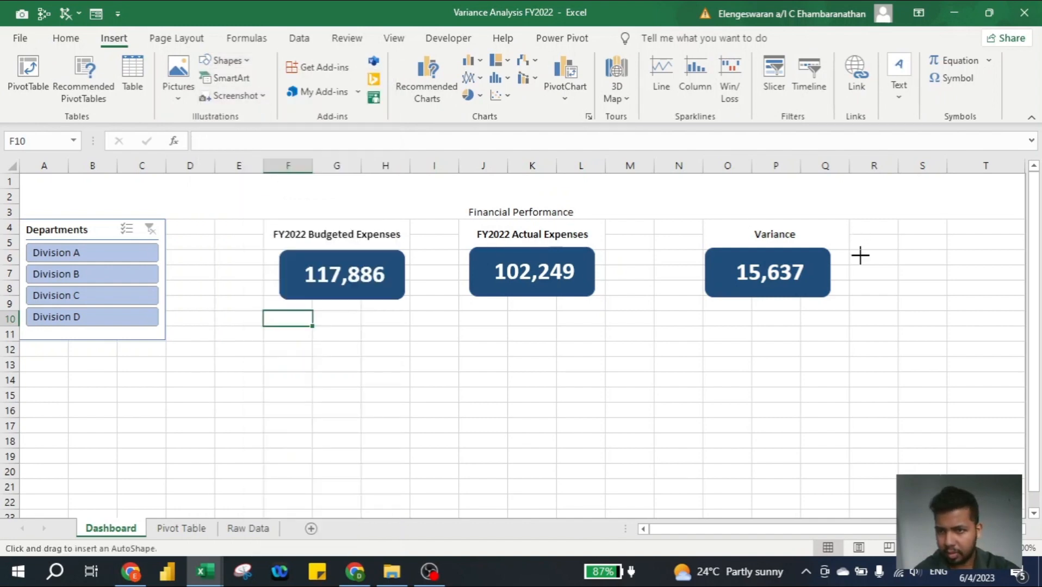
pyautogui.moveTo(852, 251); pyautogui.dragTo(960, 307)
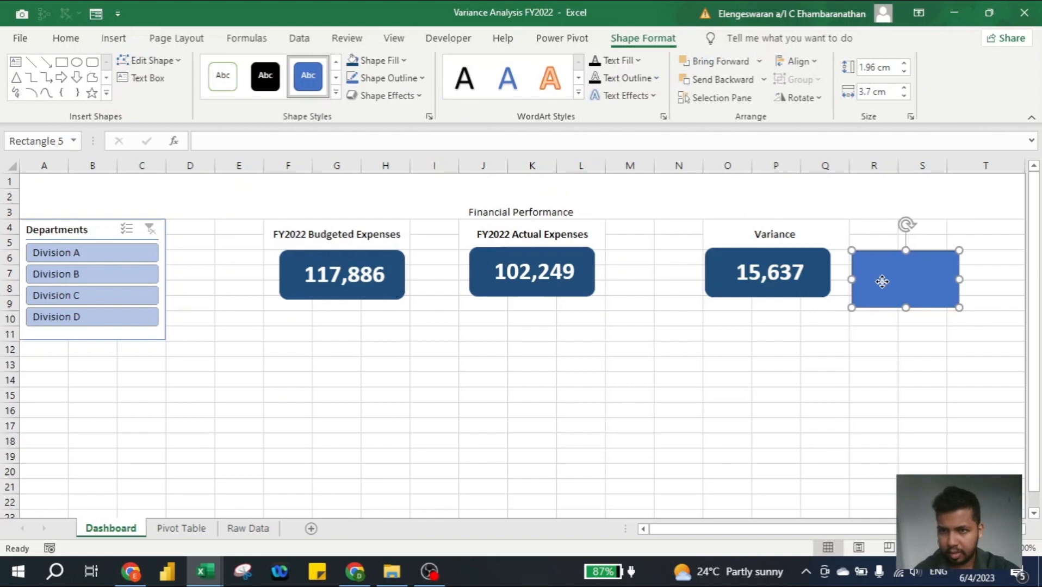
pyautogui.moveTo(882, 281); pyautogui.dragTo(879, 276)
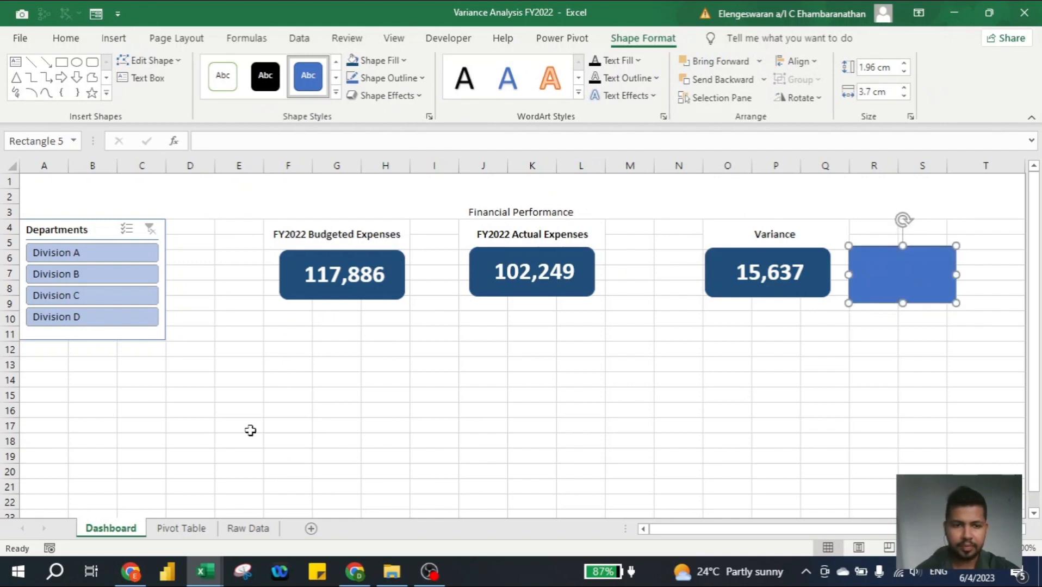
# - Combine the arrow and percentage in cell H18 of the Pivot Table sheet with the formula =E18&F18
pyautogui.click(187, 530)
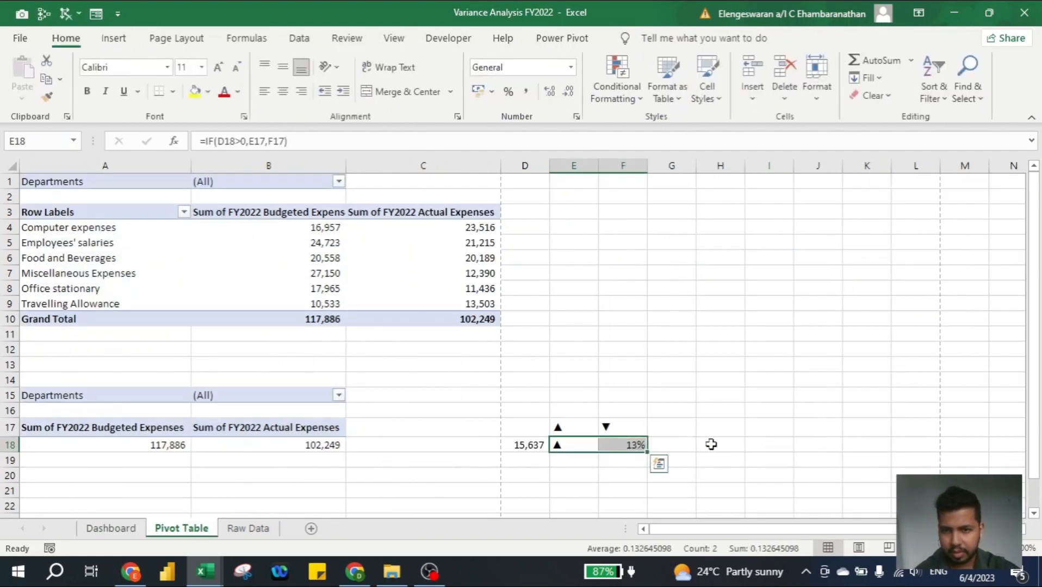
pyautogui.click(710, 445)
pyautogui.write('=')
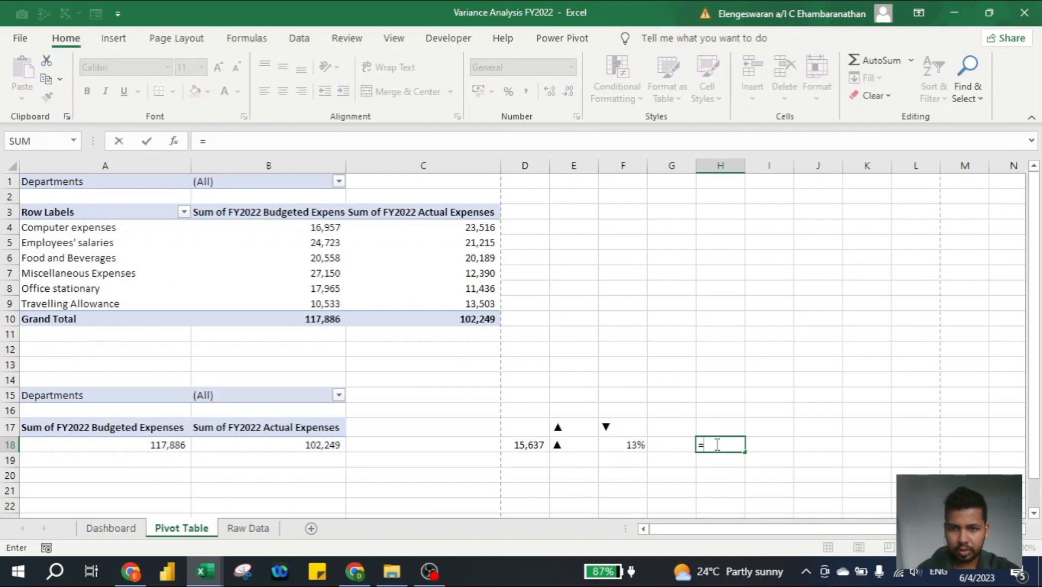
pyautogui.click(571, 444)
pyautogui.write('&')
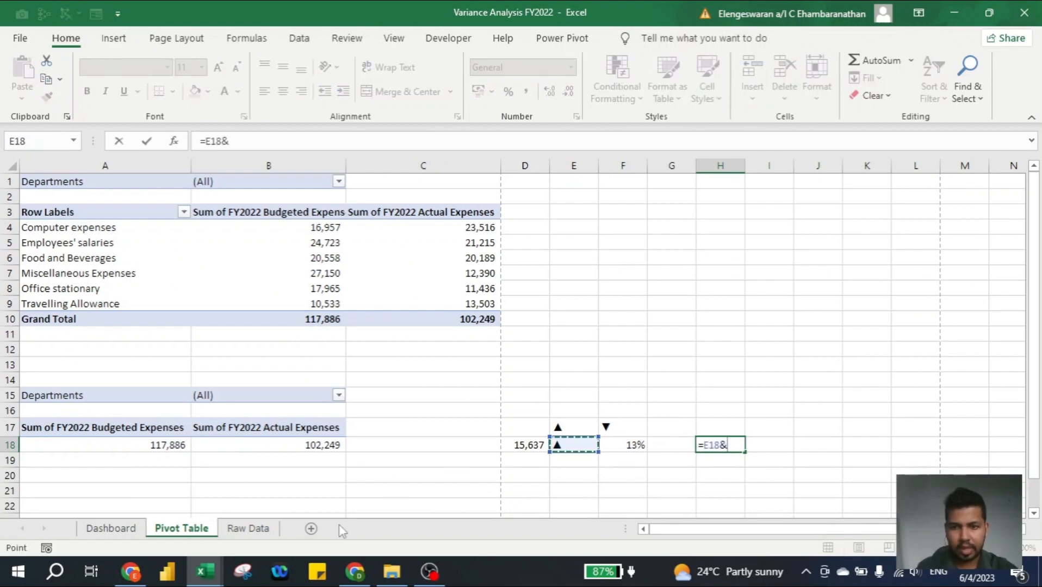
pyautogui.press('Left')
pyautogui.press('Left')
pyautogui.press('Return')
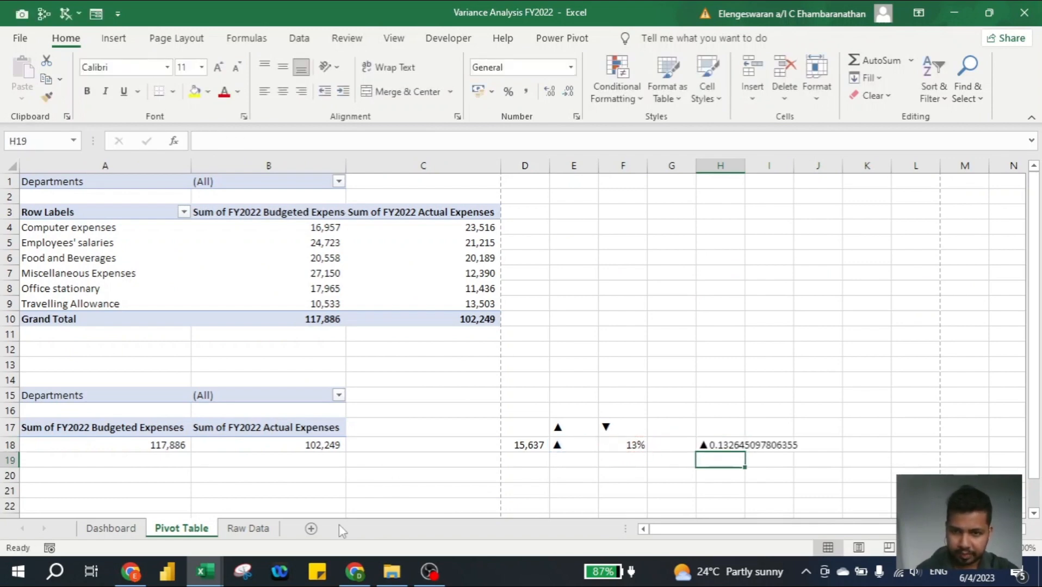
# - Change the H18 formula to =E18&TEXT(F18,"#%") so the variance ratio is formatted as a whole percentage
pyautogui.press('Up')
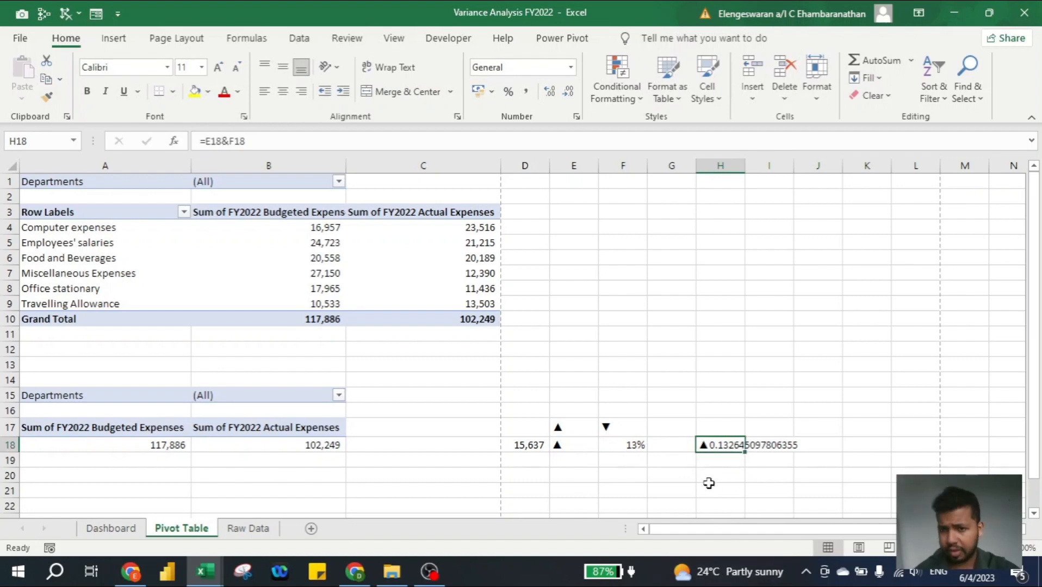
pyautogui.click(228, 141)
pyautogui.write('text')
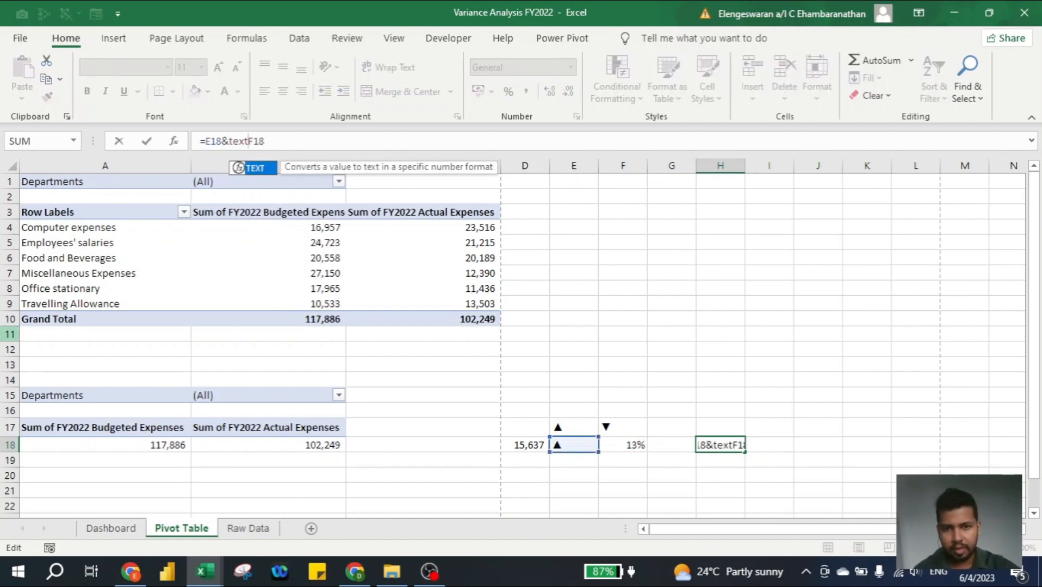
pyautogui.write('(')
pyautogui.press('End')
pyautogui.write(',')
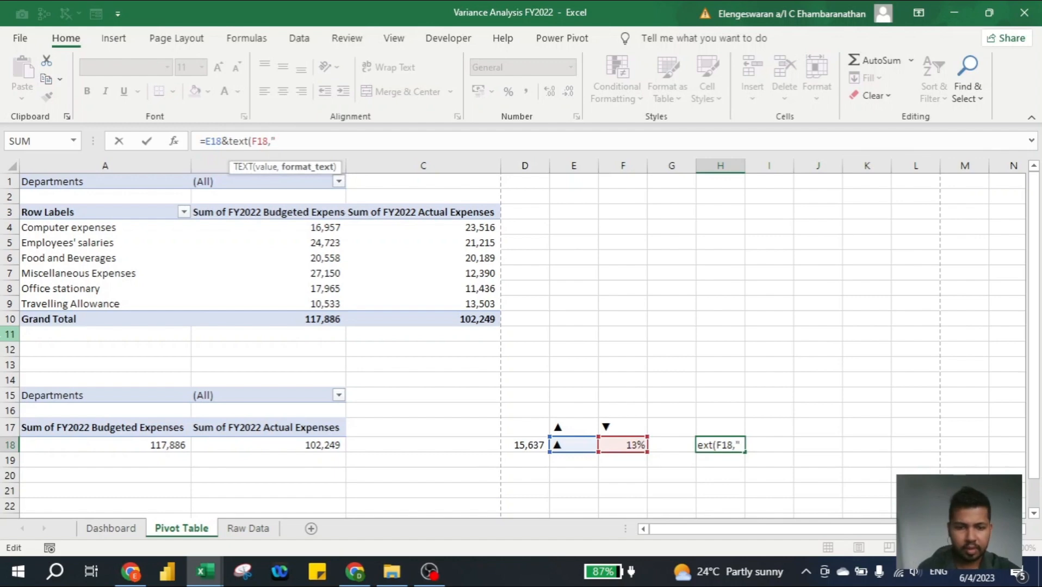
pyautogui.write('"#')
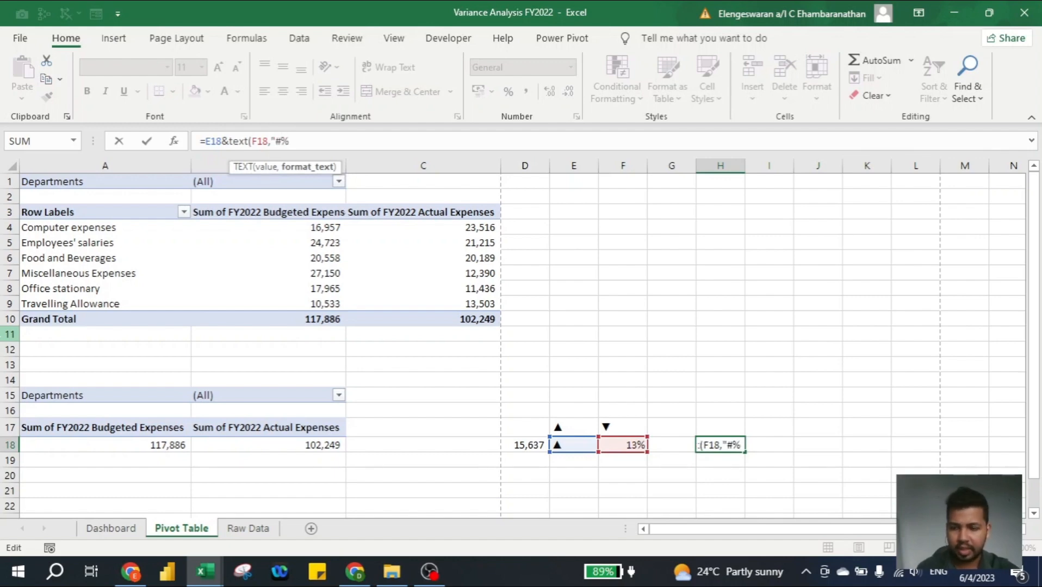
pyautogui.write('%")')
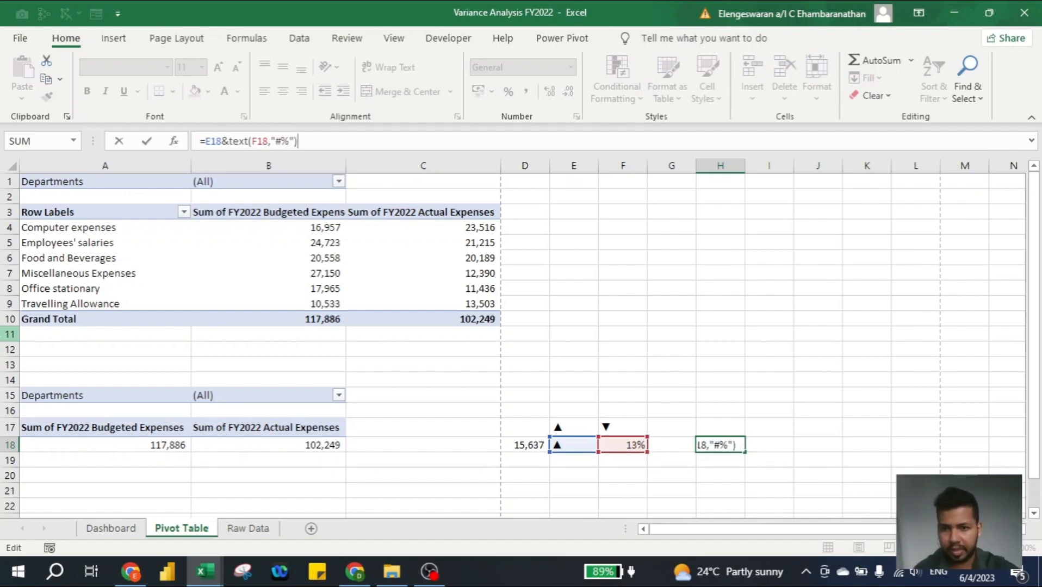
pyautogui.press('Return')
pyautogui.press('Up')
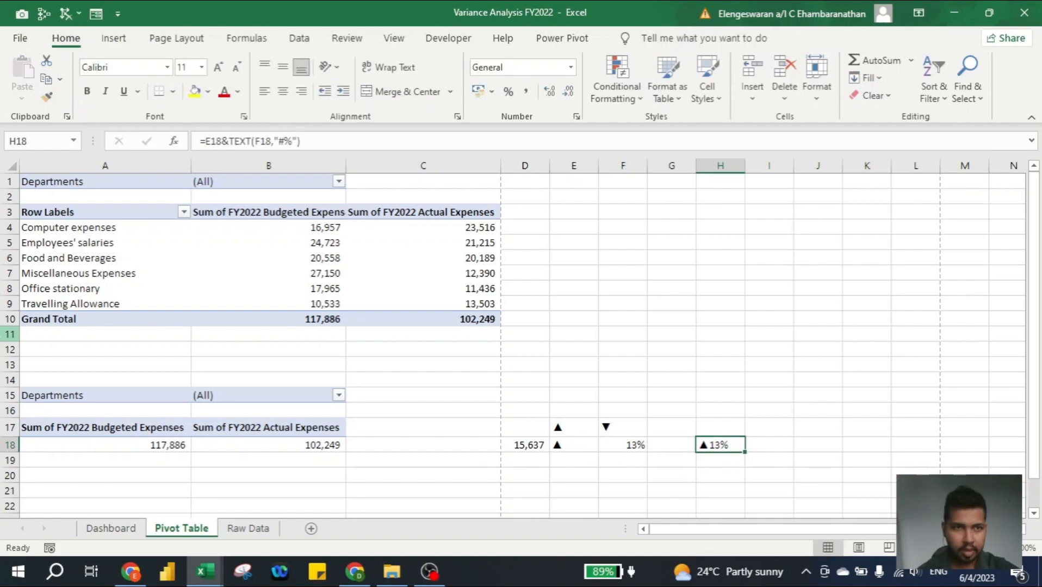
# - Link the new rectangle beside the Variance card on the Dashboard to cell H18 of the Pivot Table sheet
pyautogui.click(111, 528)
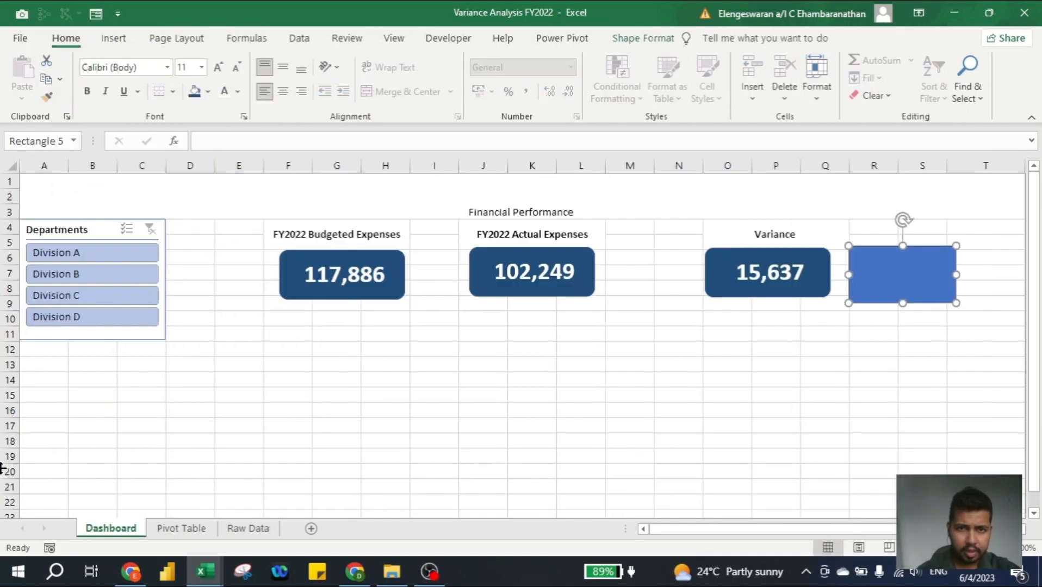
pyautogui.click(244, 144)
pyautogui.write('=')
pyautogui.hotkey('ctrl', 'pagedown')
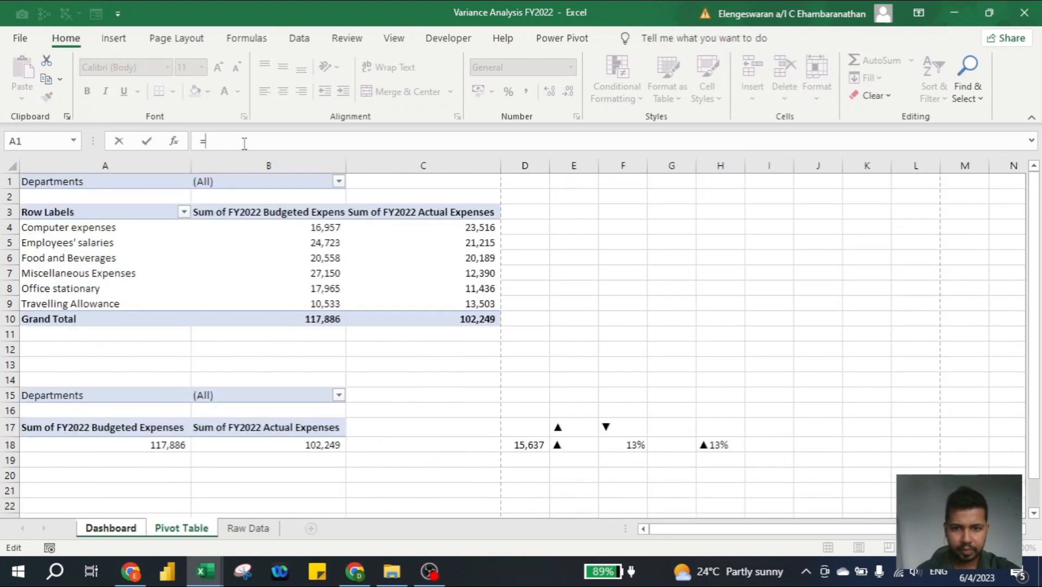
pyautogui.click(720, 444)
pyautogui.press('Return')
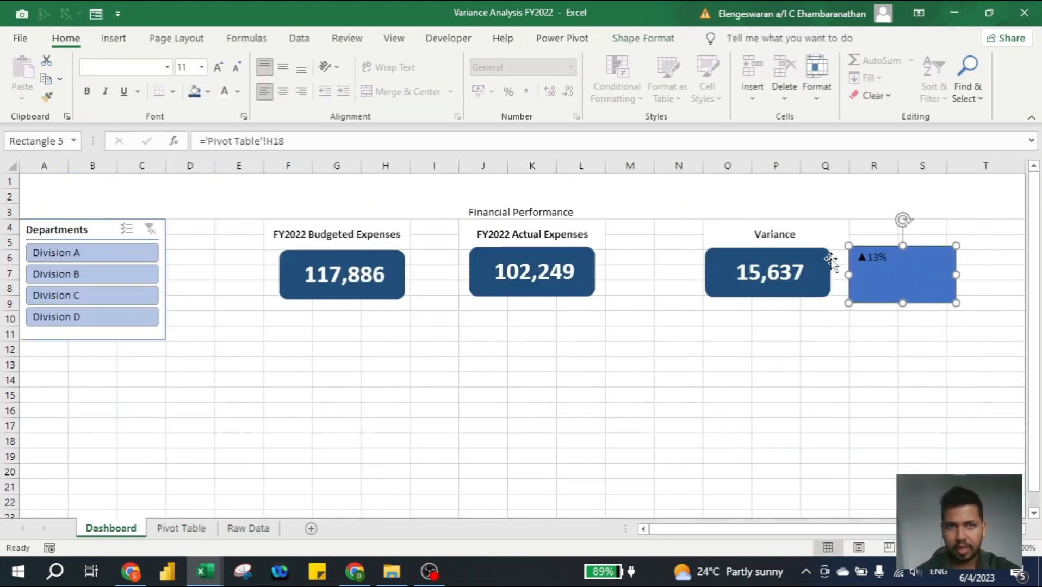
# - Format the arrow-and-percentage rectangle's text in black at size 28, centred horizontally and vertically
pyautogui.click(283, 68)
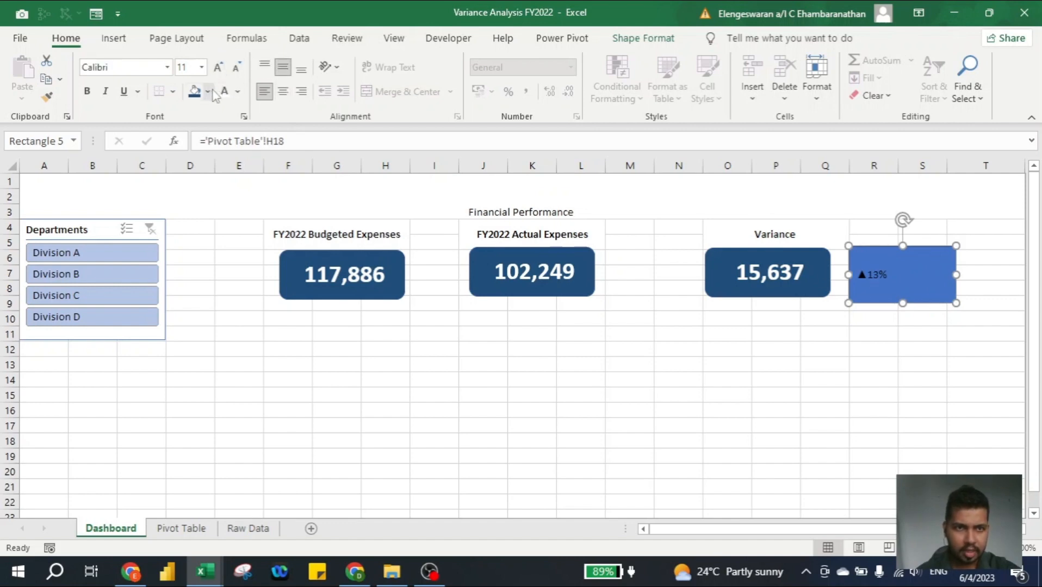
pyautogui.click(237, 92)
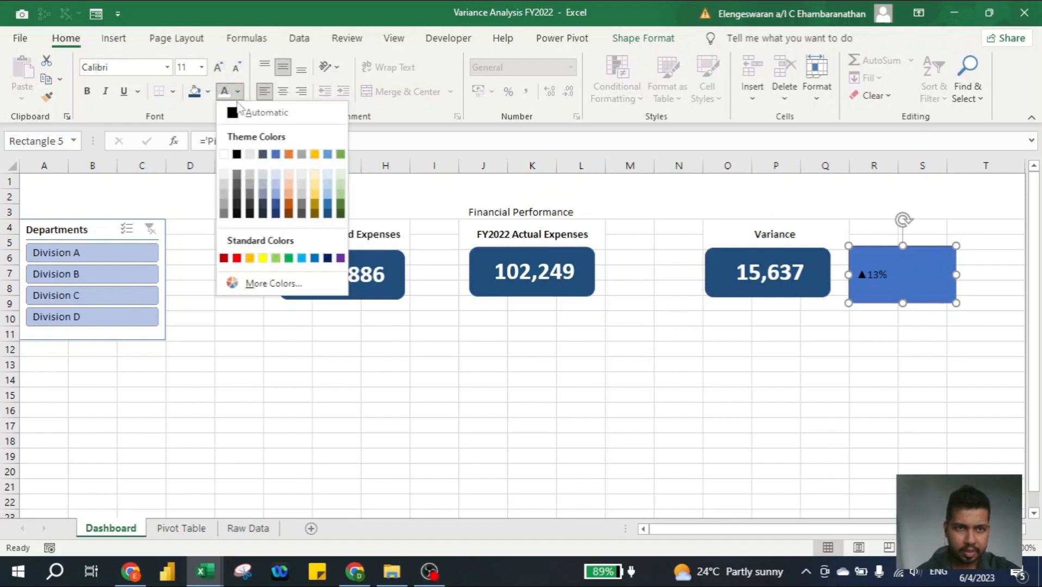
pyautogui.click(237, 155)
pyautogui.click(218, 68)
pyautogui.click(218, 68)
pyautogui.click(218, 67)
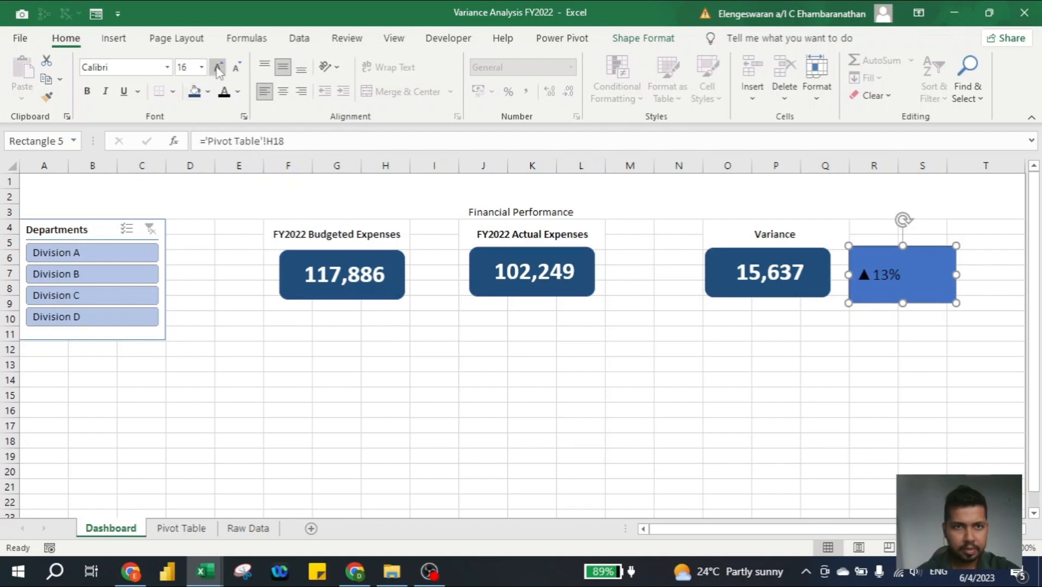
pyautogui.click(218, 68)
pyautogui.click(218, 68)
pyautogui.click(283, 91)
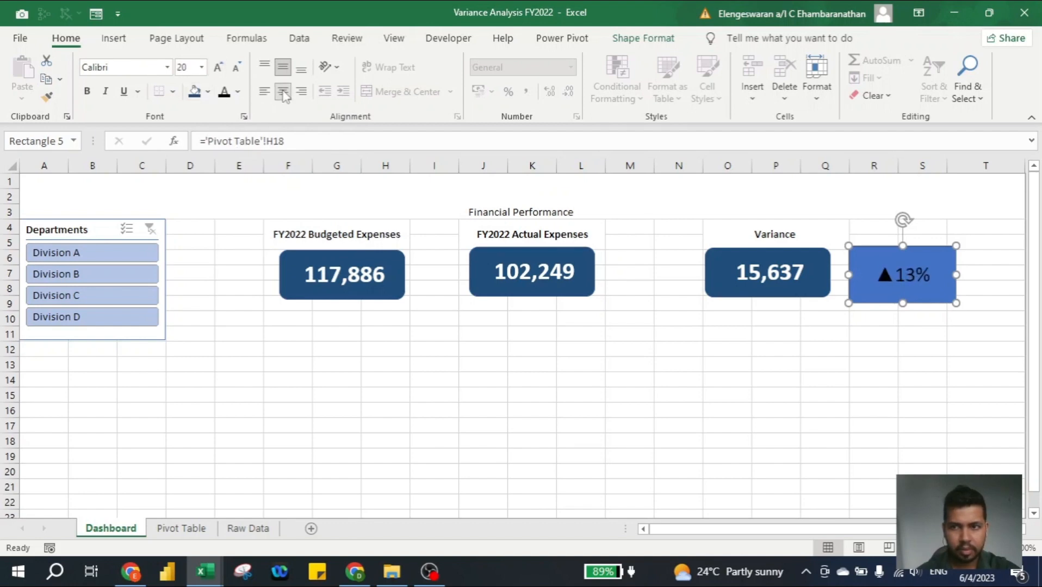
pyautogui.click(219, 68)
pyautogui.click(219, 68)
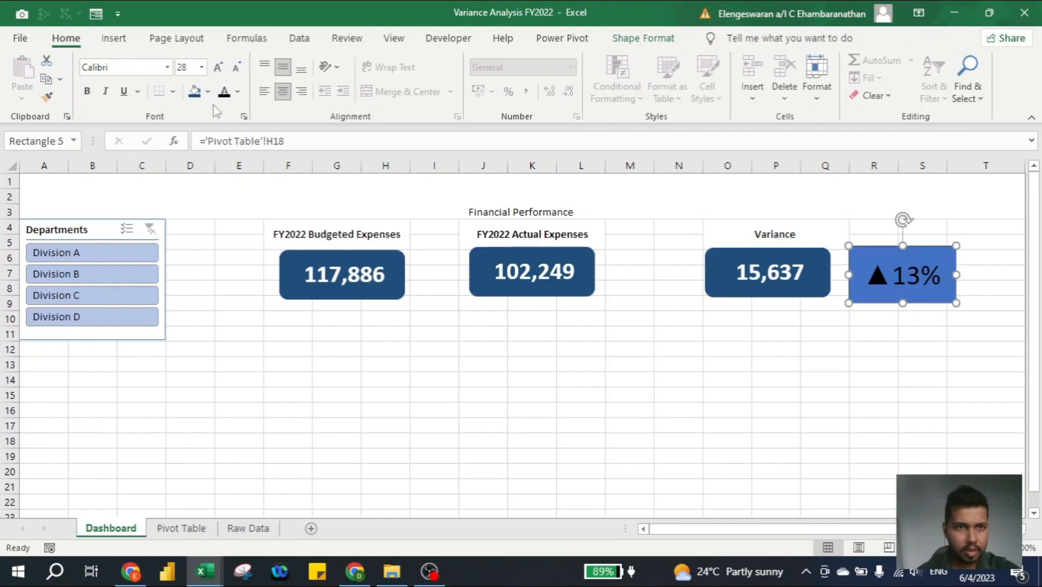
# - Remove the fill and the outline from the arrow-and-percentage rectangle beside the Variance card
pyautogui.click(208, 91)
pyautogui.click(221, 284)
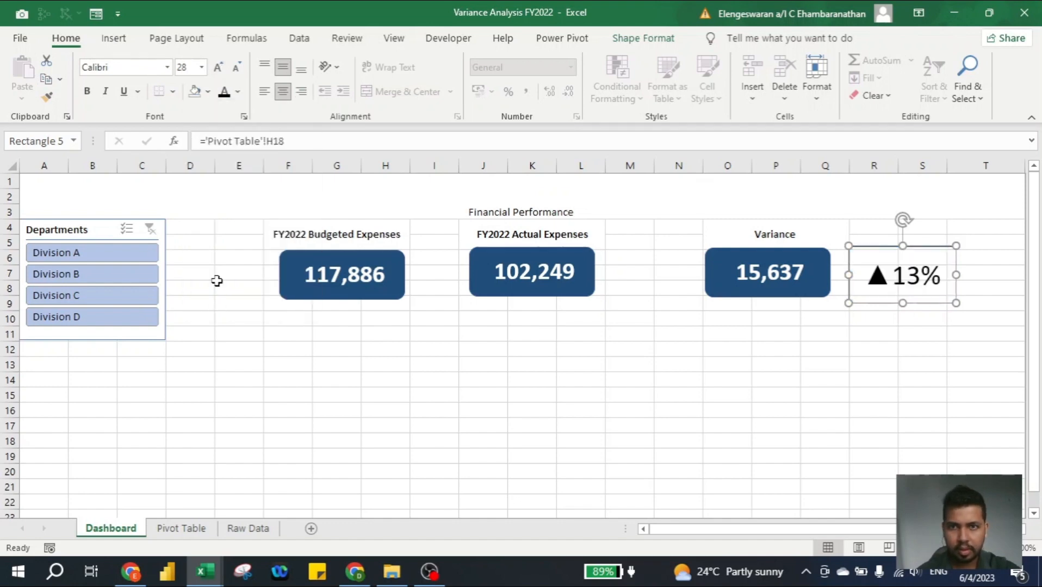
pyautogui.click(631, 39)
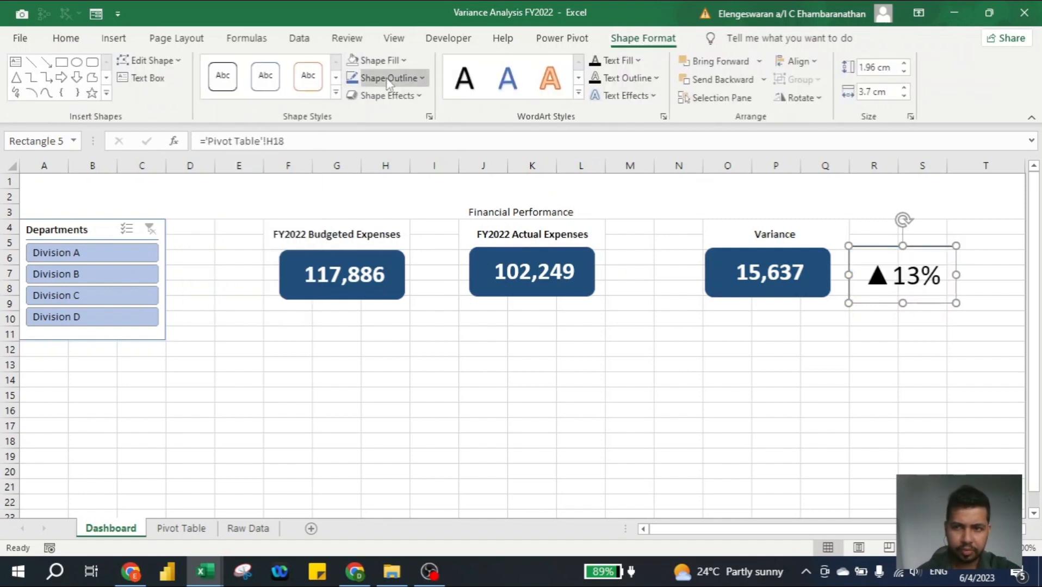
pyautogui.click(413, 78)
pyautogui.click(380, 270)
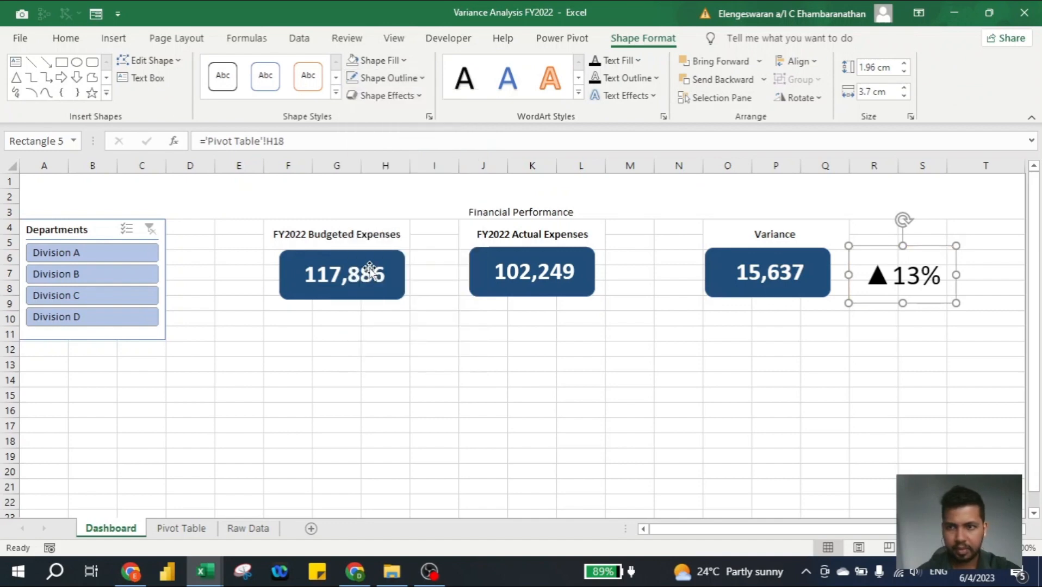
pyautogui.click(560, 362)
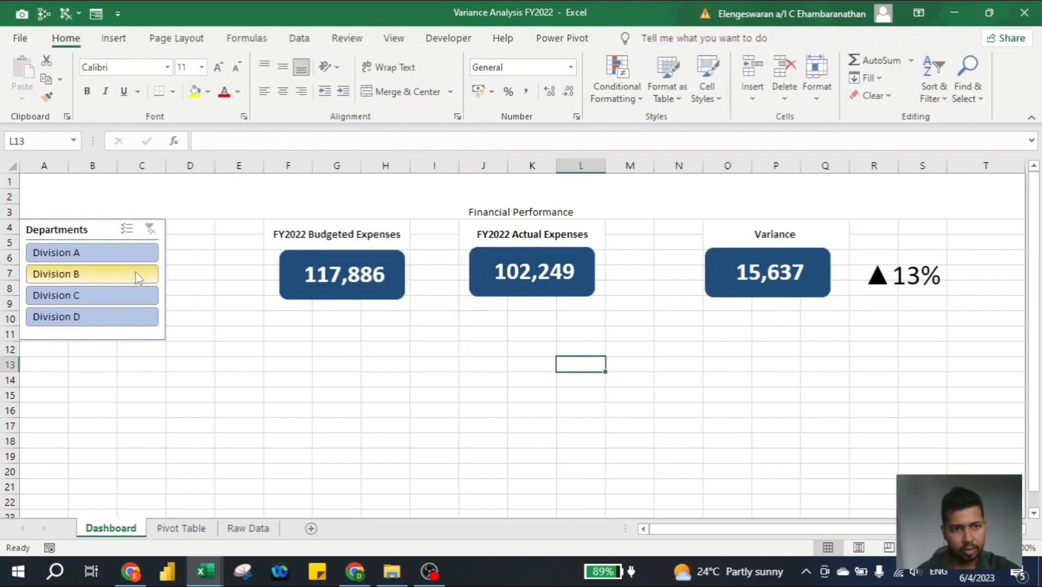
# - Filter the dashboard with the Departments slicer to Division A, and switch the selection to Division B
pyautogui.click(99, 252)
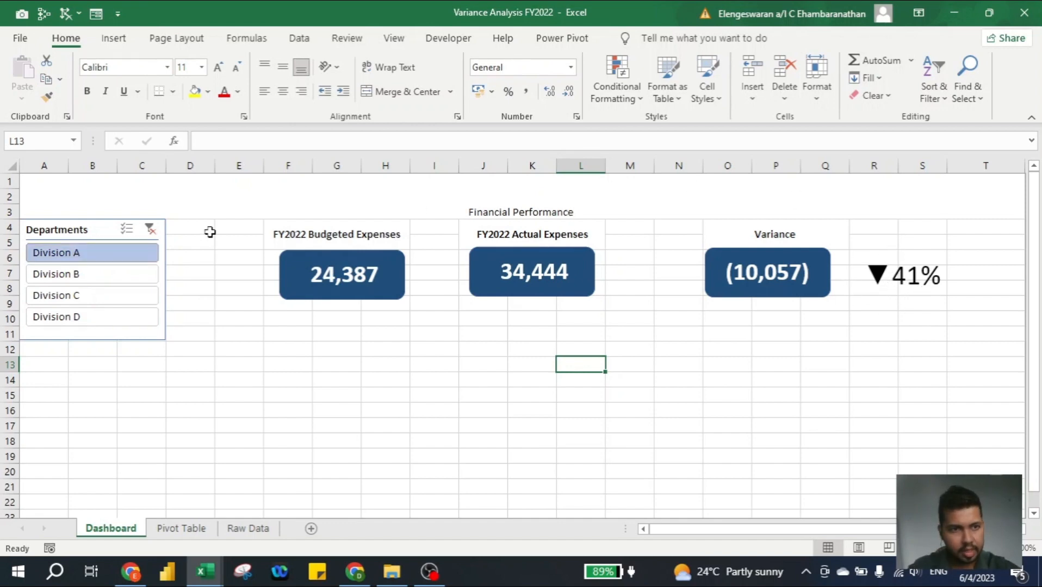
pyautogui.click(127, 279)
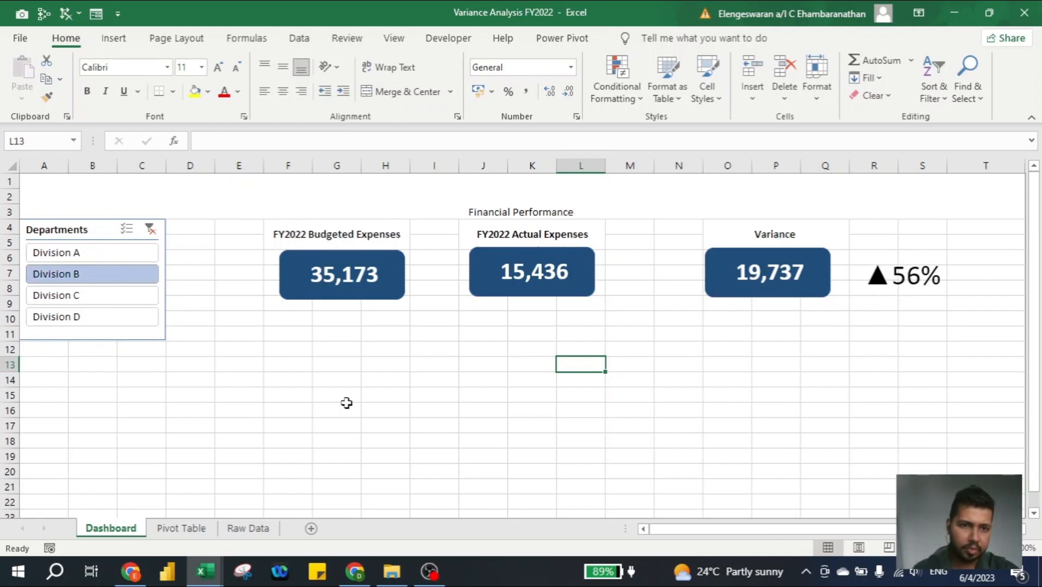
# - Enter the text "There is a variance of RM" in cell D20 of the Pivot Table sheet
pyautogui.click(181, 531)
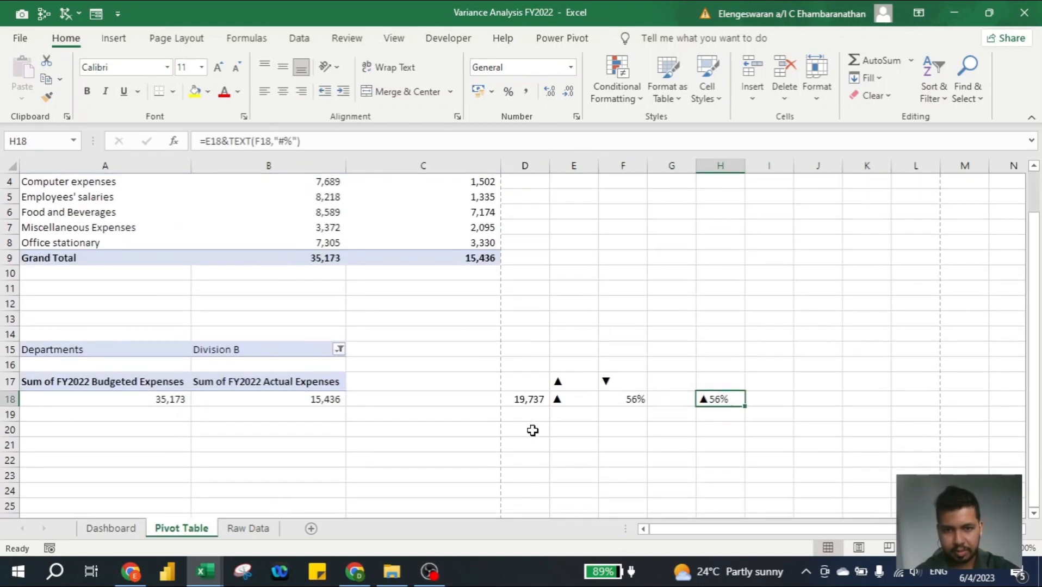
pyautogui.click(533, 431)
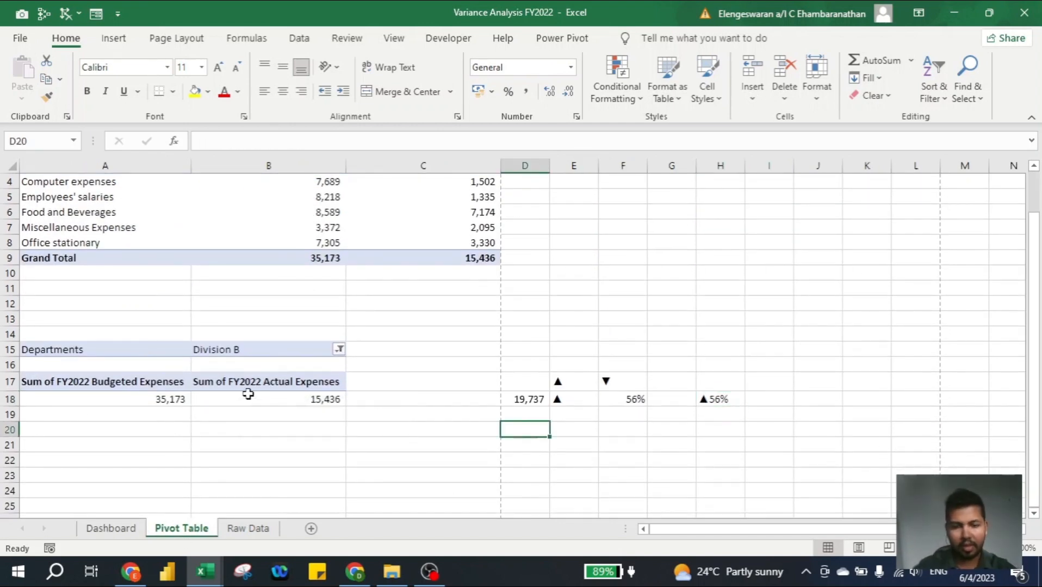
pyautogui.write('There is a variance of RM')
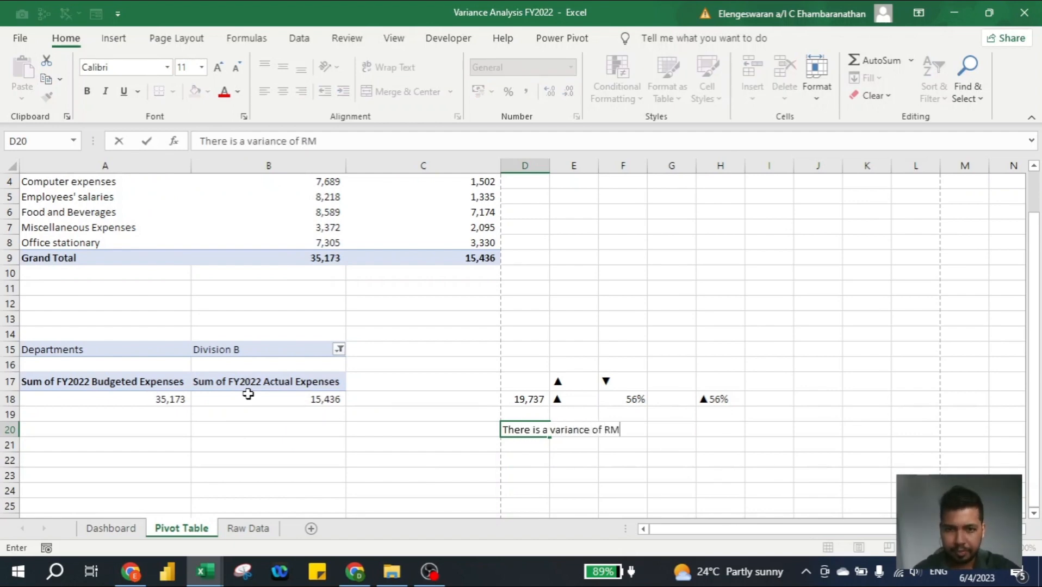
pyautogui.press('Return')
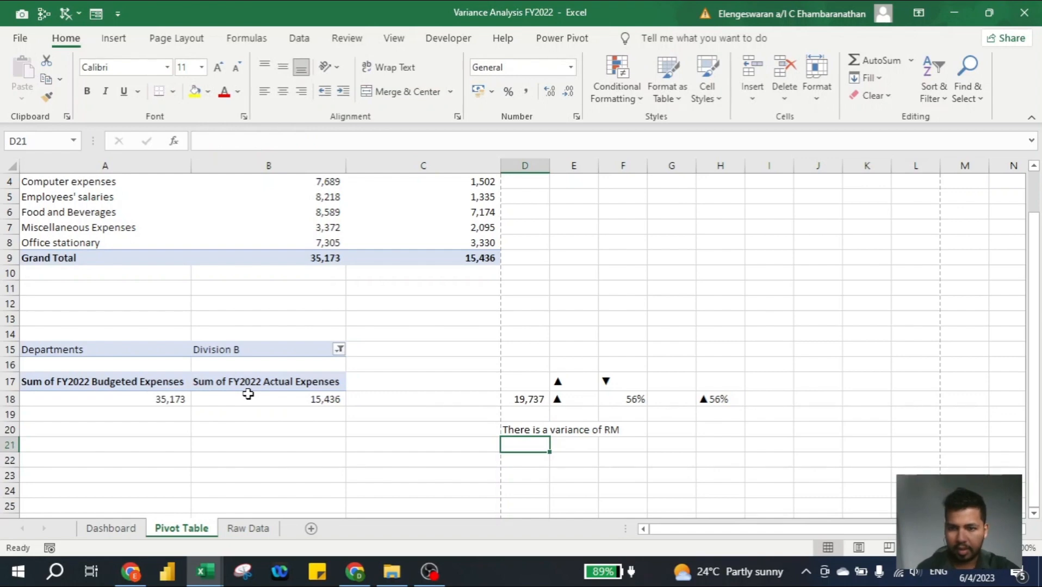
# - Combine the sentence and the variance amount in cell D21 with the formula =D20&D18
pyautogui.write('=')
pyautogui.press('Up')
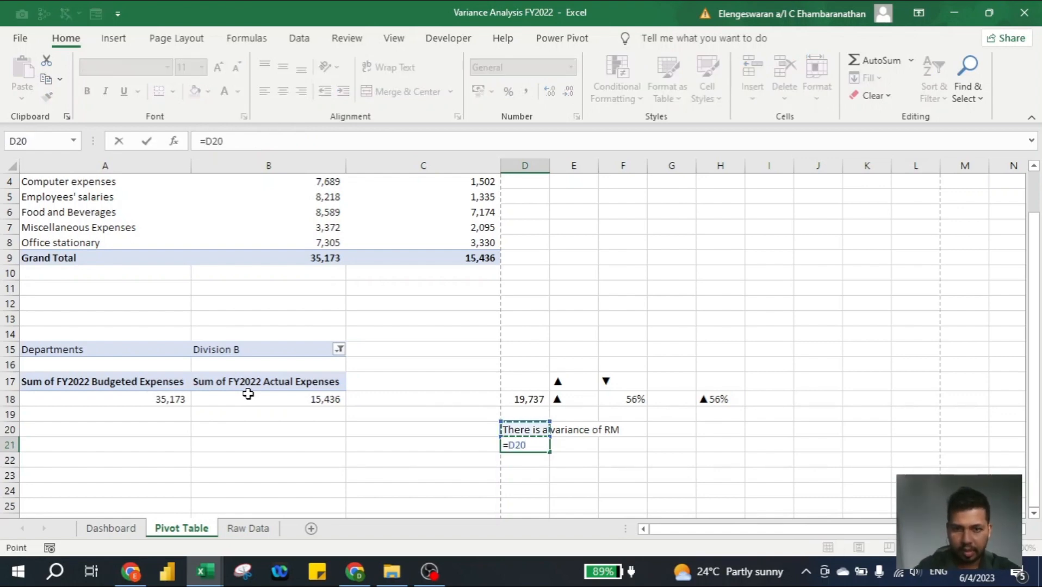
pyautogui.write('&')
pyautogui.press('Up')
pyautogui.press('Up')
pyautogui.press('Up')
pyautogui.press('Return')
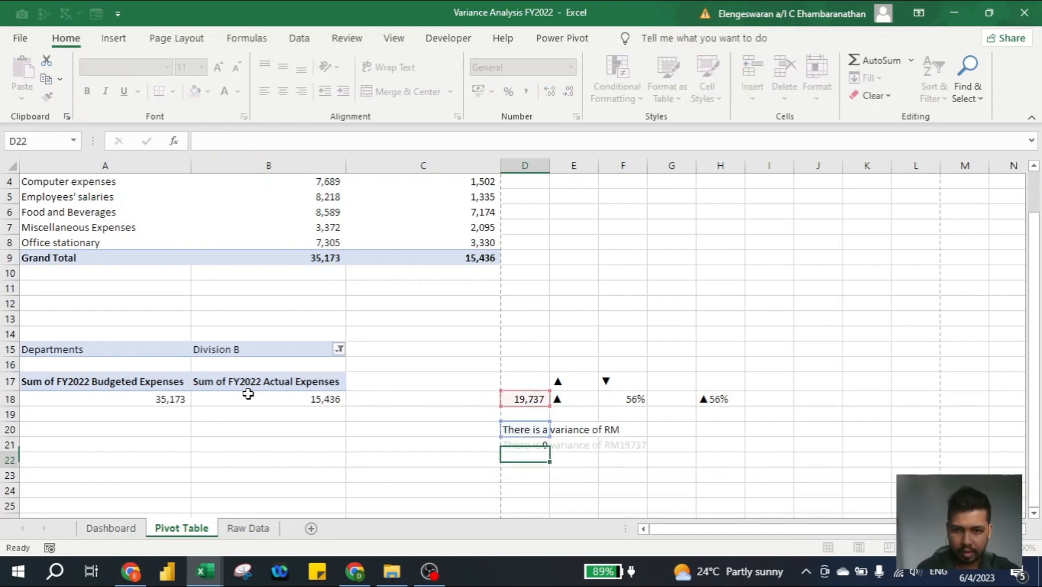
# - Change the D21 formula to =D20&TEXT(D18,"#,##") so the variance amount gets a thousands separator
pyautogui.press('Up')
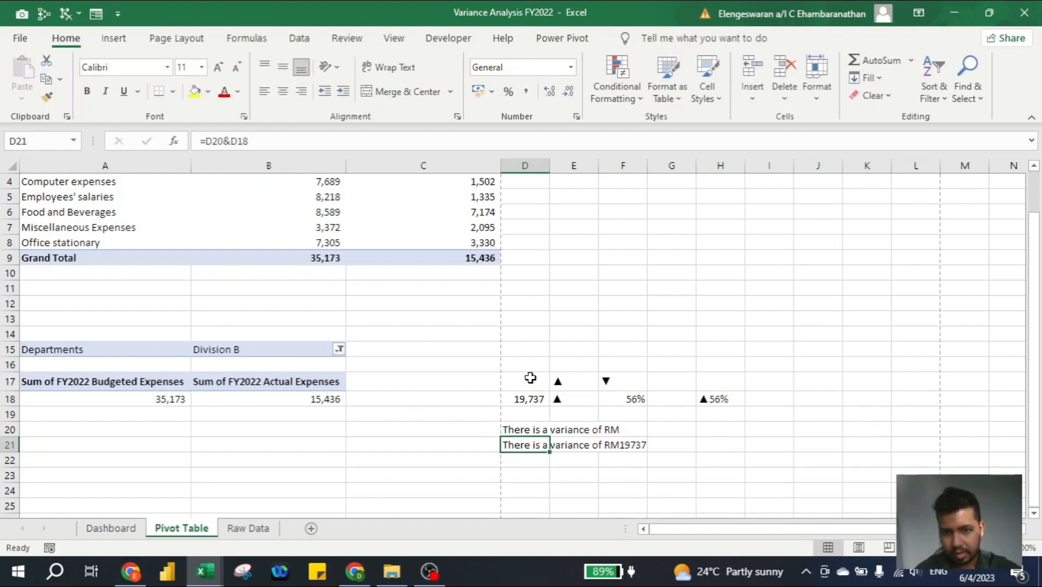
pyautogui.click(231, 140)
pyautogui.write('TEXT')
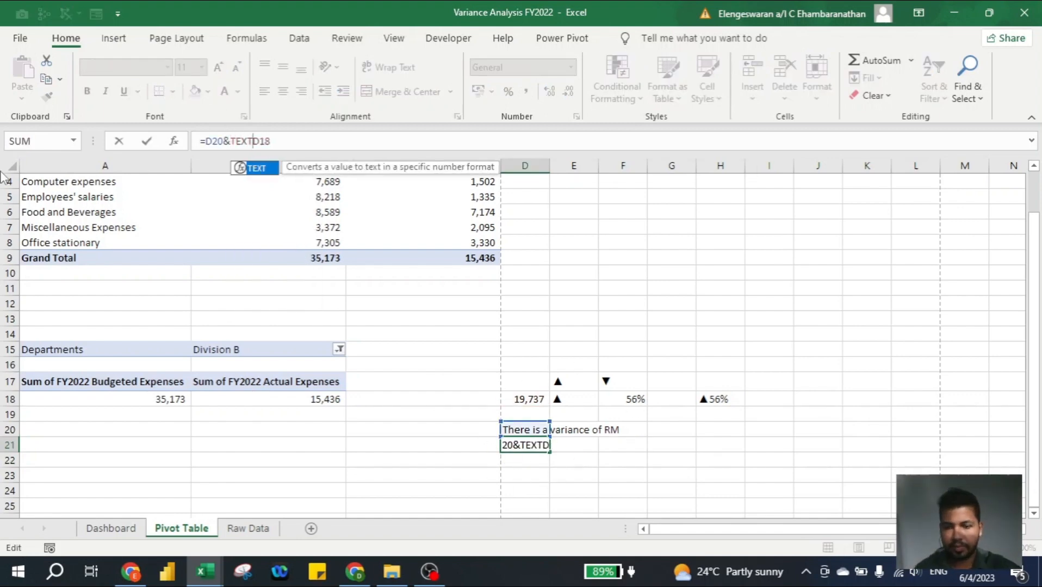
pyautogui.write('(')
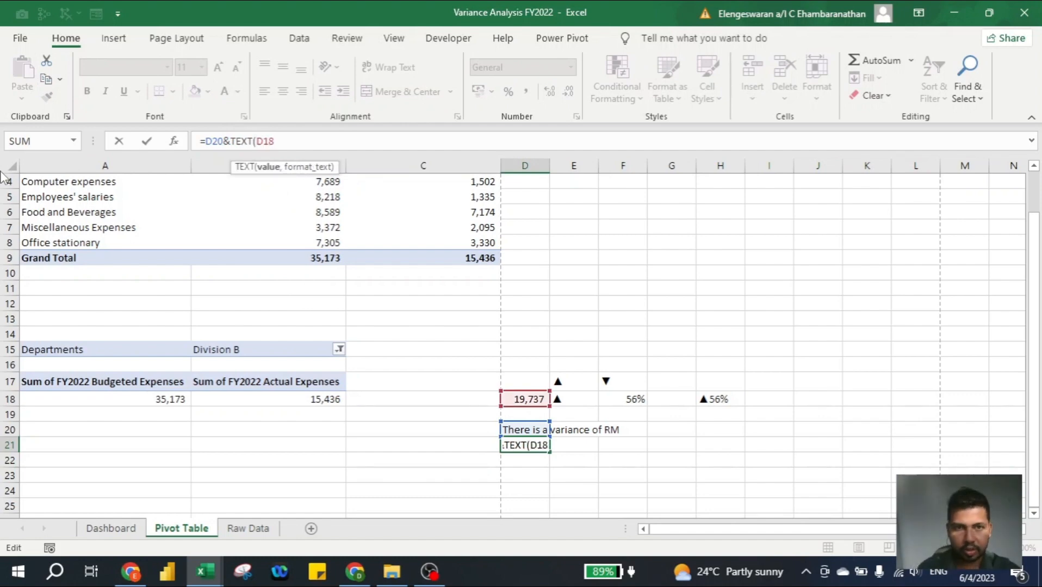
pyautogui.write(',')
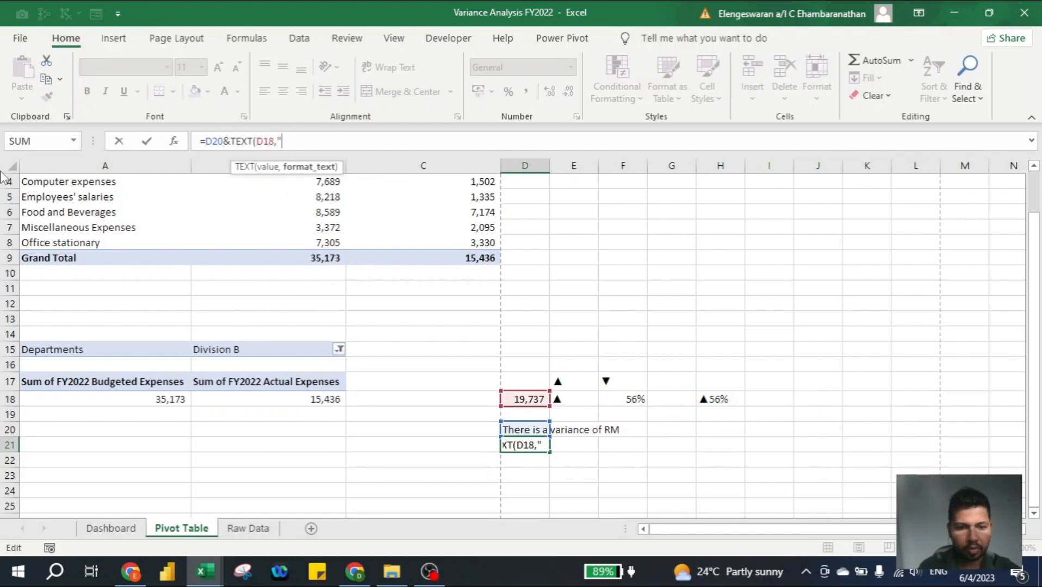
pyautogui.write('"#')
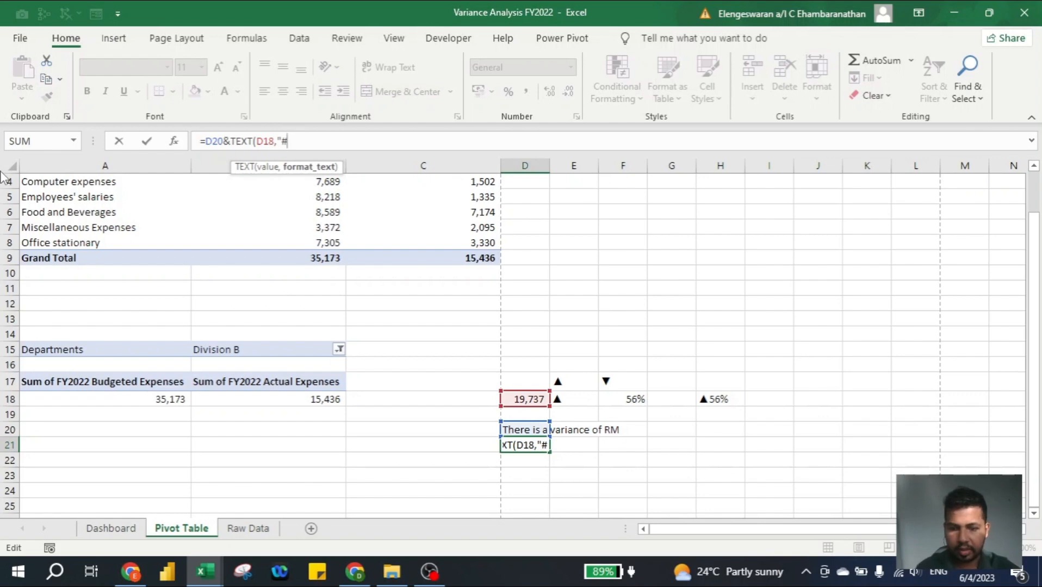
pyautogui.write(',##')
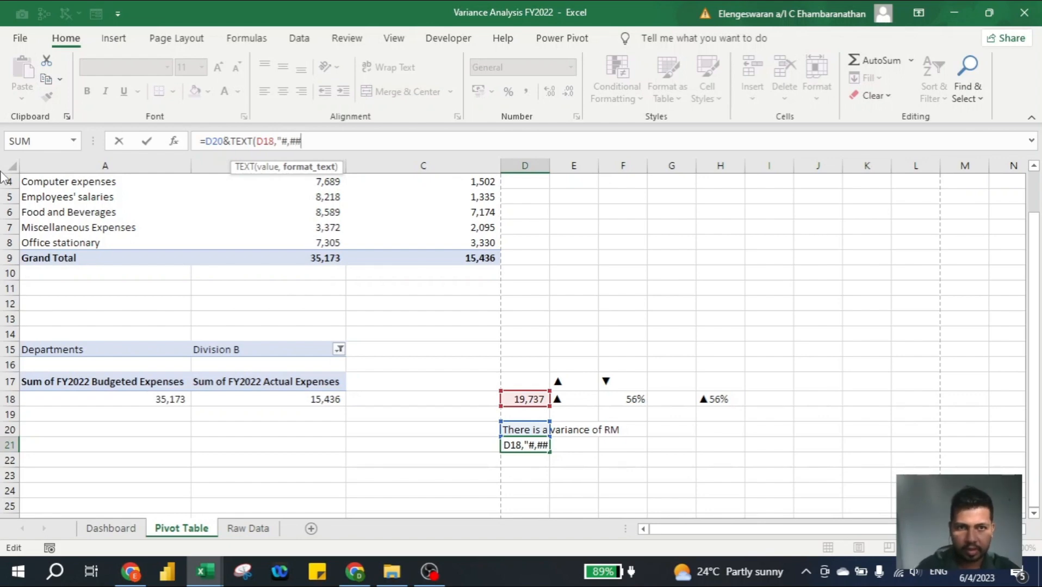
pyautogui.write('")')
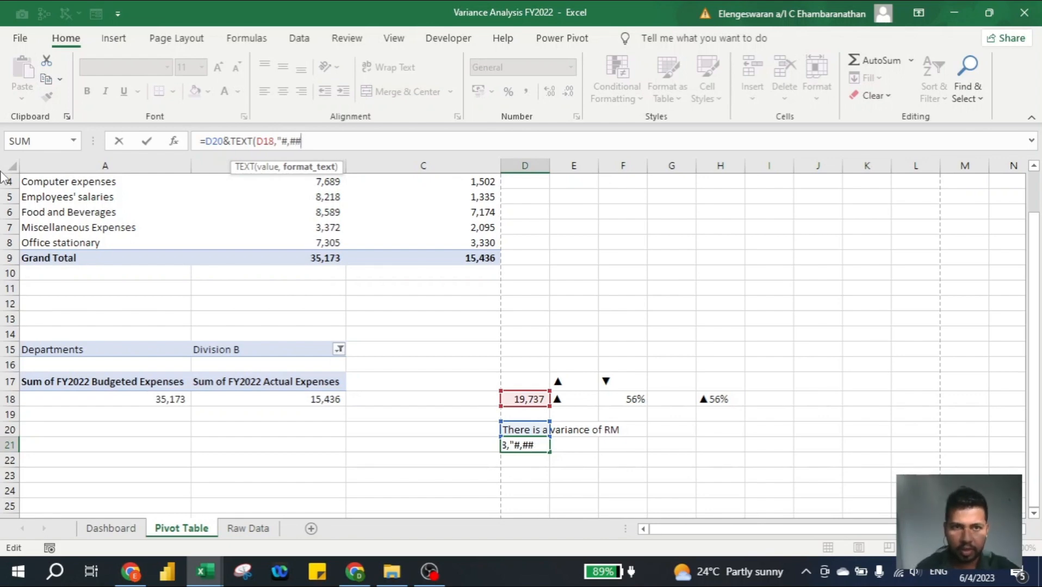
pyautogui.write(')')
pyautogui.press('Return')
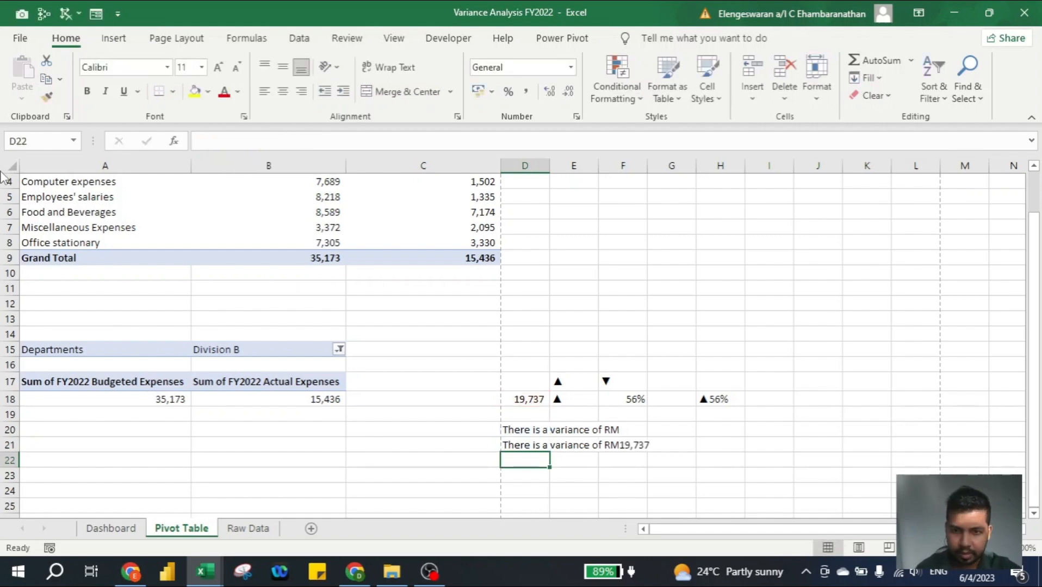
pyautogui.press('Up')
# - Draw a wide rectangle about 1.46 cm high and 26.01 cm wide on the Dashboard, below the row of cards
pyautogui.hotkey('ctrl', 'pageup')
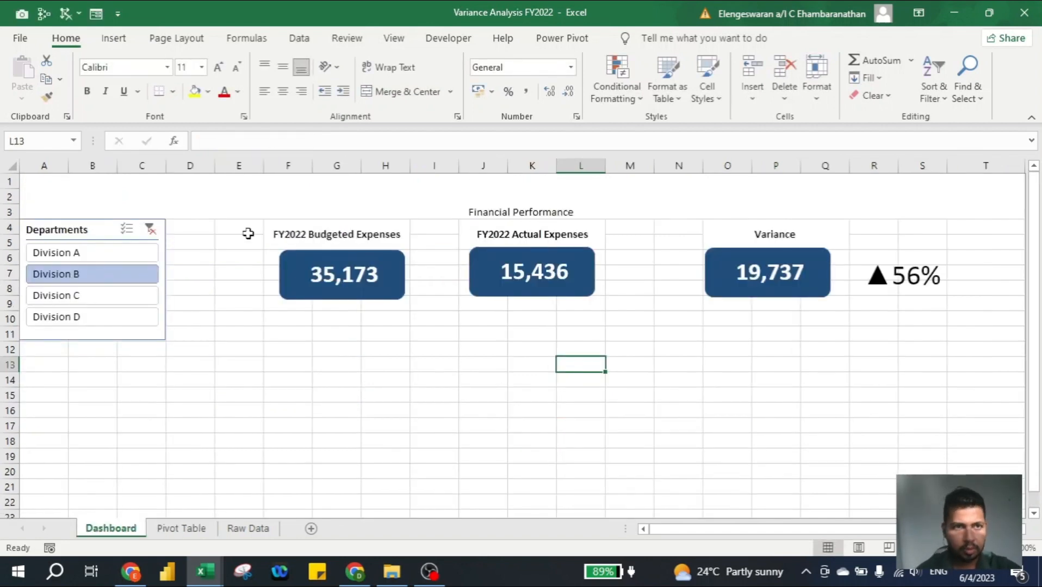
pyautogui.click(99, 45)
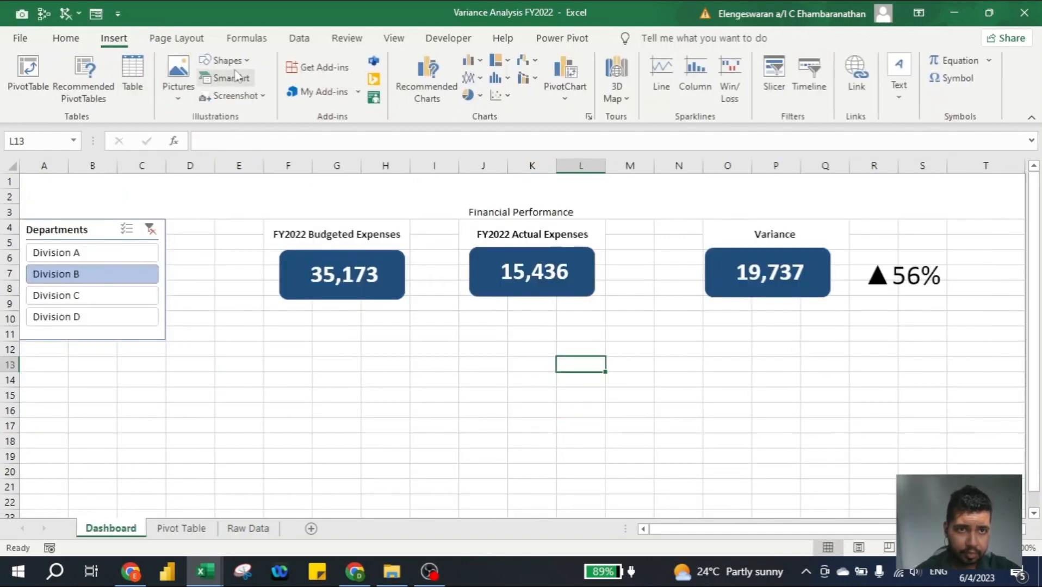
pyautogui.click(224, 60)
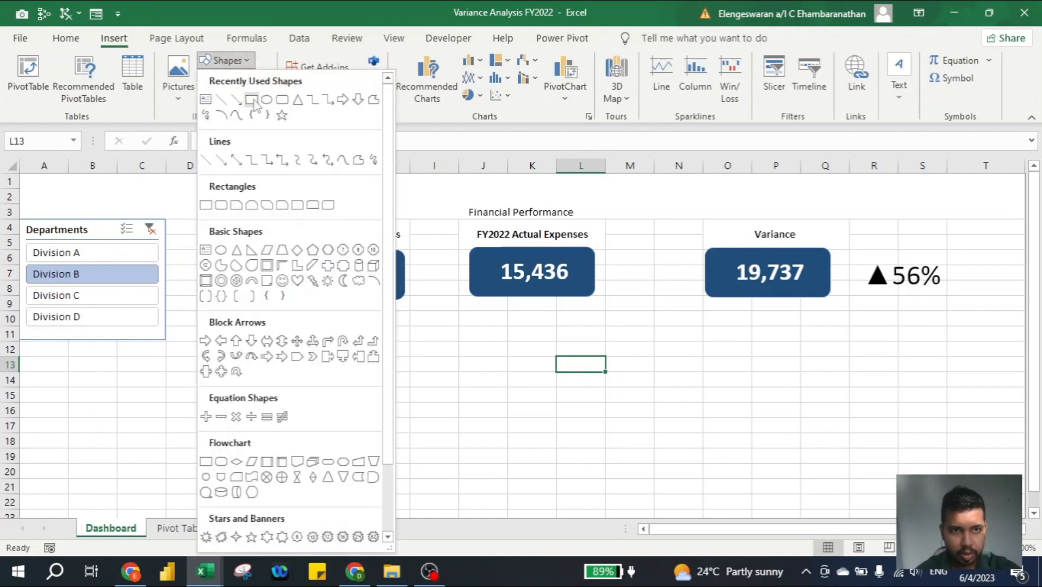
pyautogui.click(254, 99)
pyautogui.moveTo(196, 307); pyautogui.dragTo(946, 350)
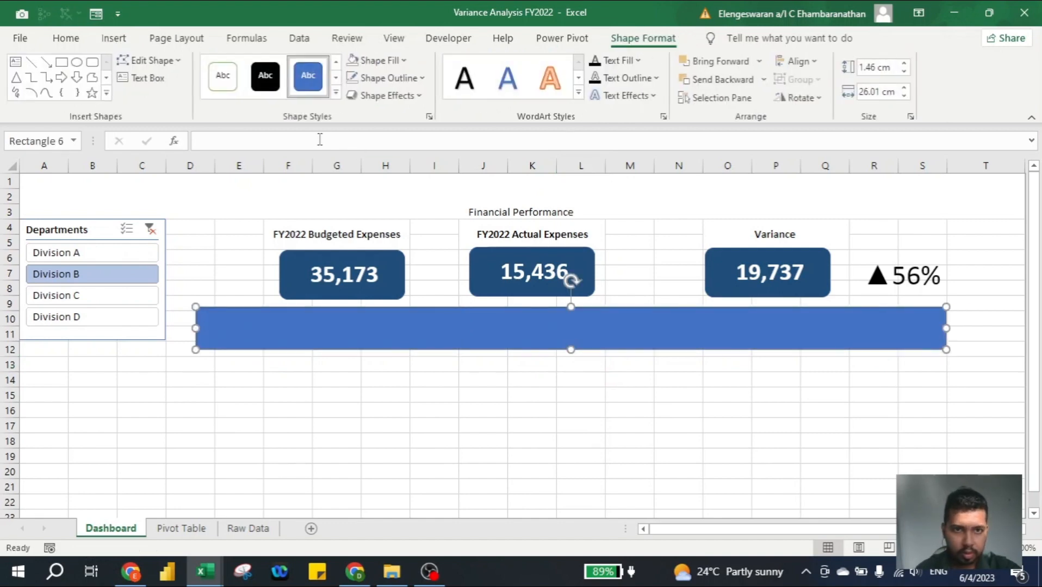
# - Link the wide rectangle below the Dashboard cards to cell D21 of the Pivot Table sheet
pyautogui.click(321, 140)
pyautogui.write('=')
pyautogui.click(181, 528)
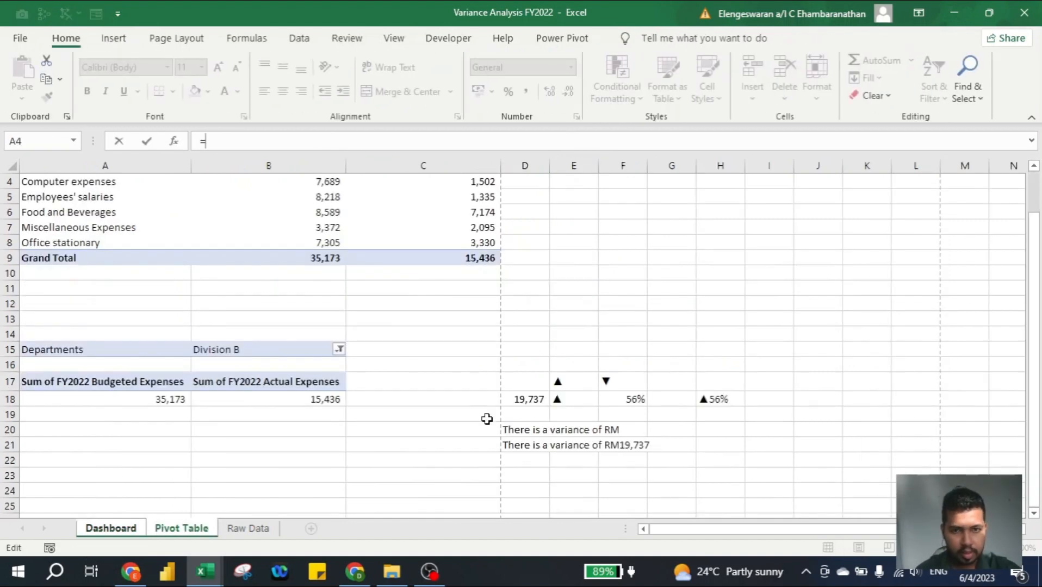
pyautogui.click(527, 445)
pyautogui.press('Return')
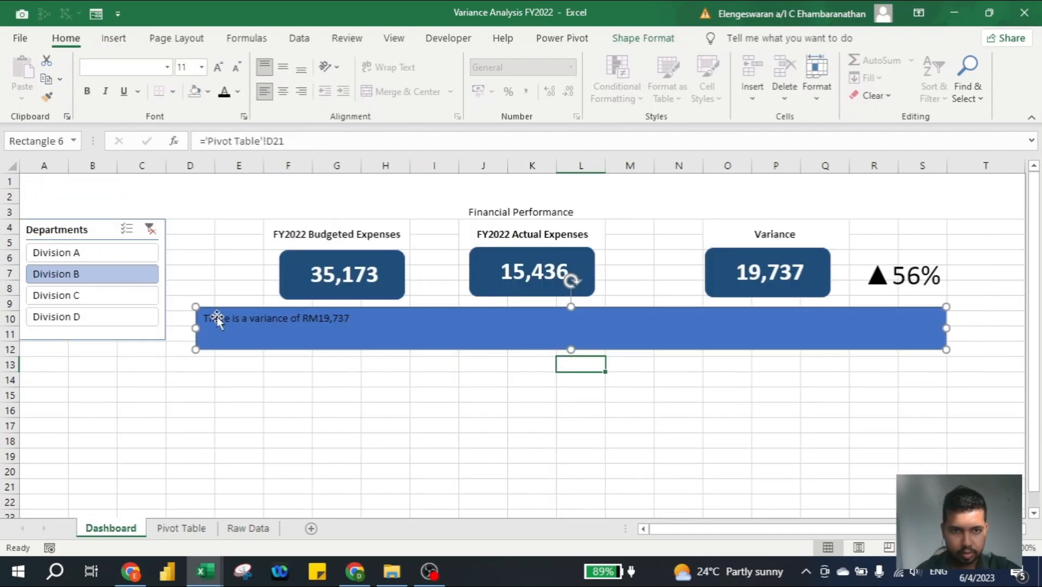
# - Set the variance sentence in the wide rectangle to font size 28 and centre it vertically and horizontally
pyautogui.click(218, 67)
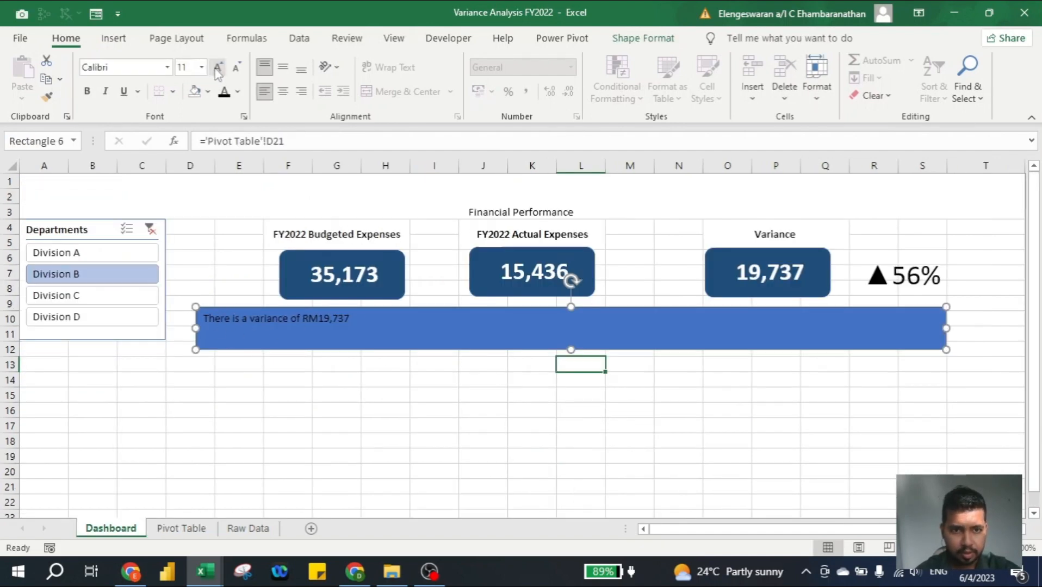
pyautogui.click(217, 68)
pyautogui.click(217, 67)
pyautogui.click(218, 67)
pyautogui.click(217, 68)
pyautogui.click(217, 67)
pyautogui.click(218, 67)
pyautogui.click(217, 69)
pyautogui.click(217, 70)
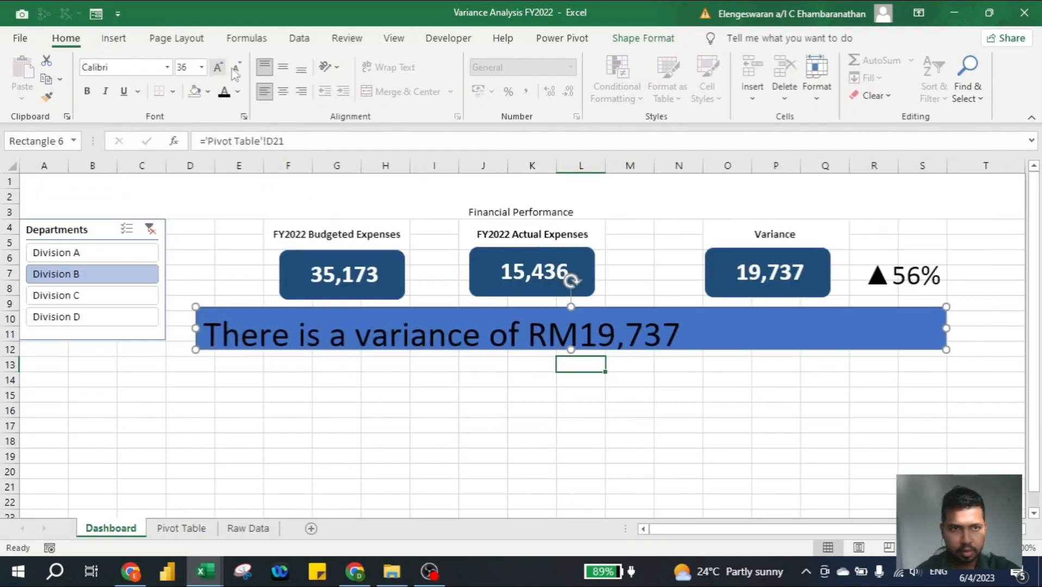
pyautogui.click(237, 68)
pyautogui.click(237, 68)
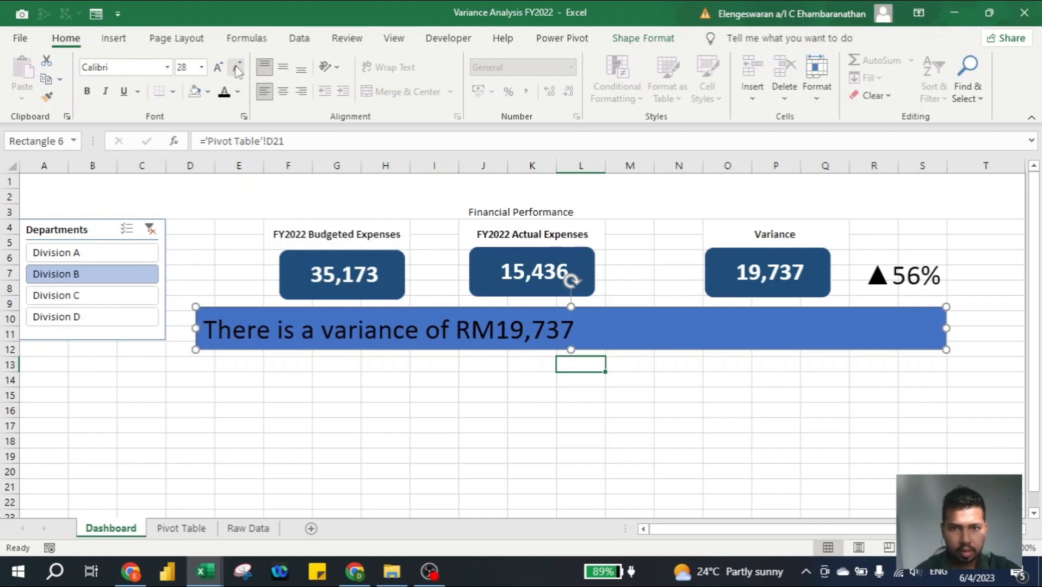
pyautogui.click(287, 71)
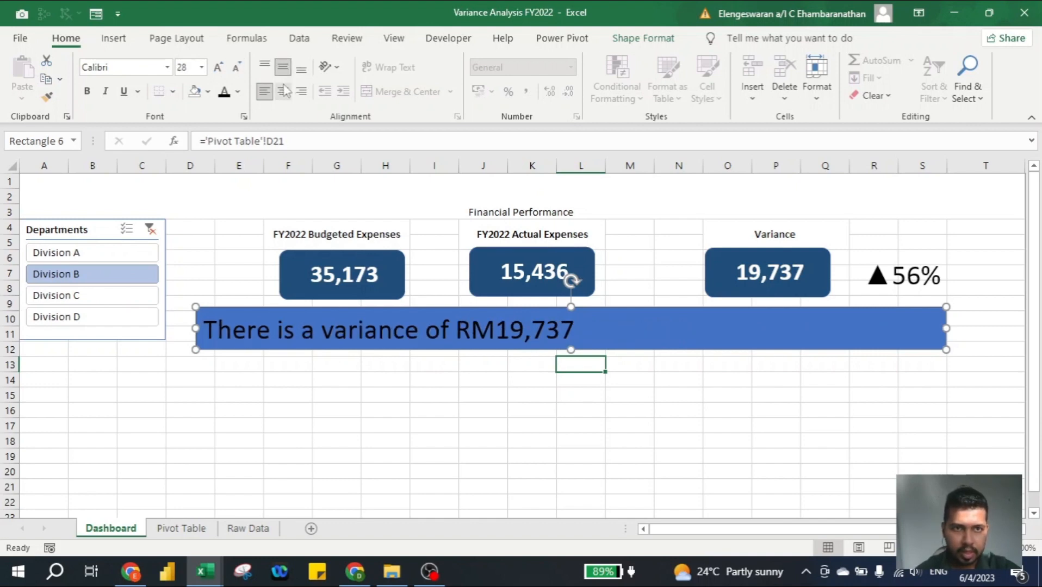
pyautogui.click(283, 91)
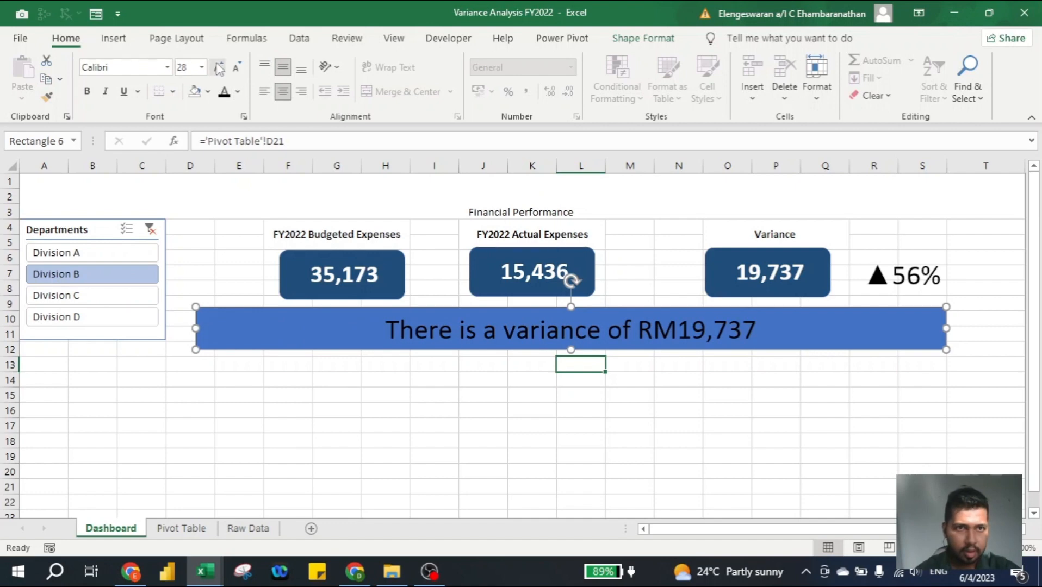
# - Fill the wide rectangle with the standard dark blue and make its variance sentence white and bold
pyautogui.click(630, 39)
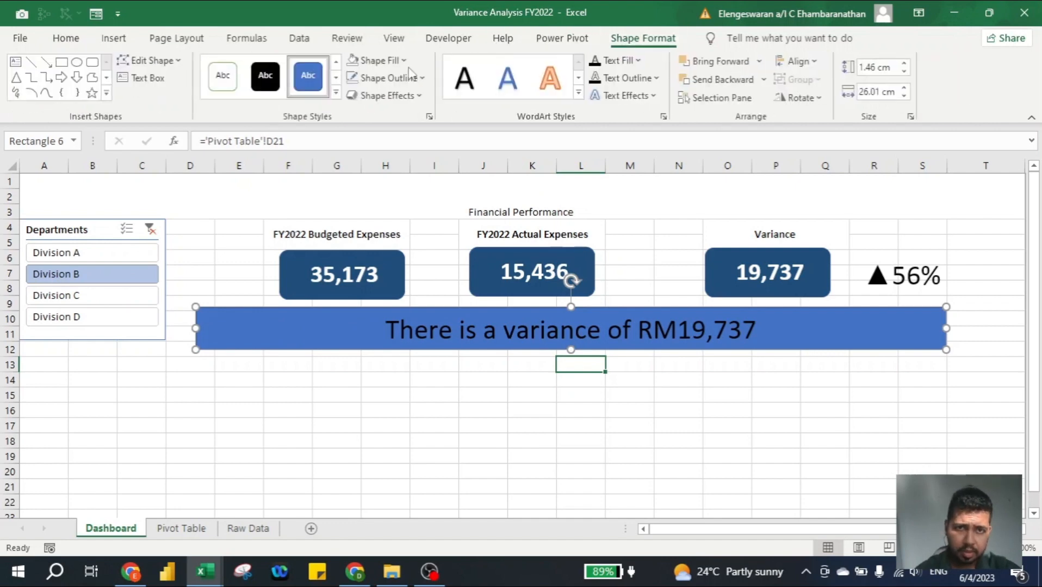
pyautogui.click(377, 61)
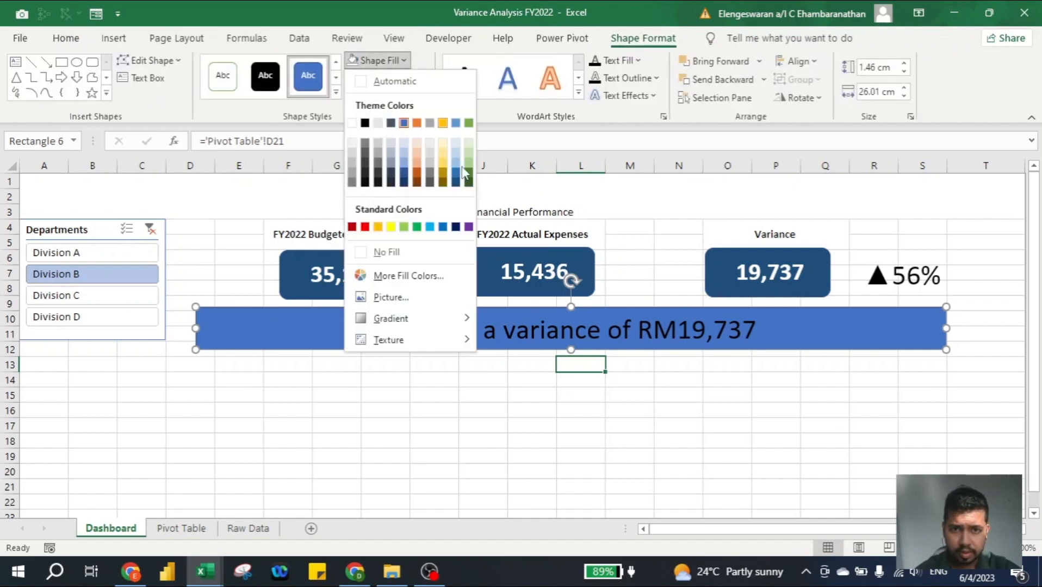
pyautogui.click(456, 227)
pyautogui.click(379, 78)
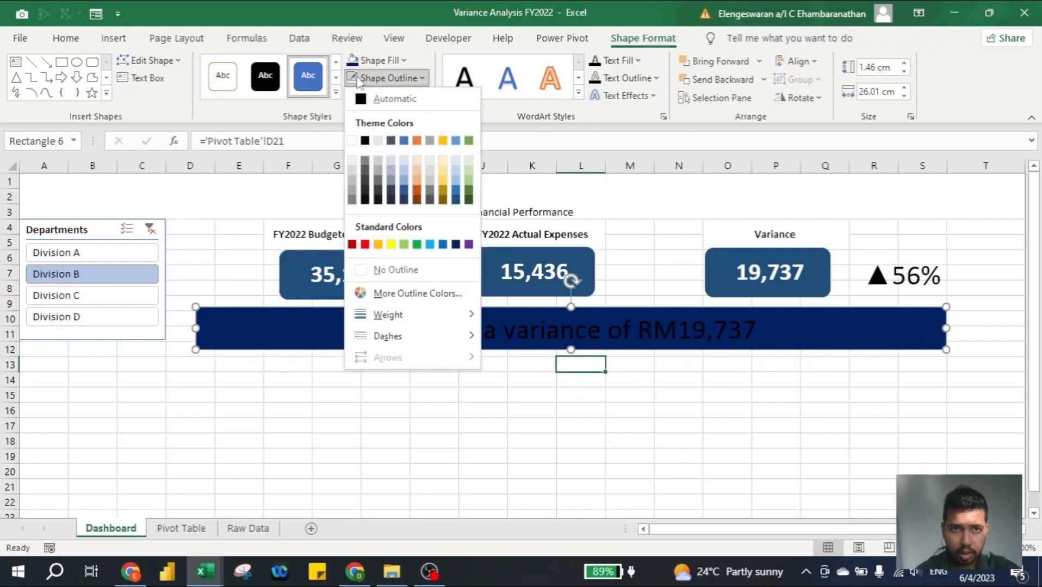
pyautogui.click(359, 77)
pyautogui.click(639, 60)
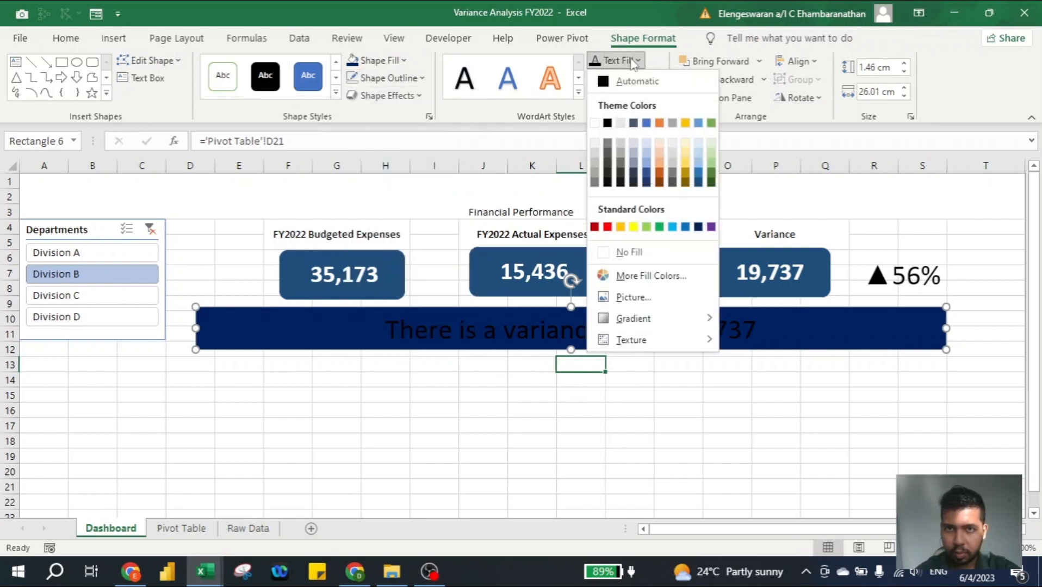
pyautogui.click(597, 121)
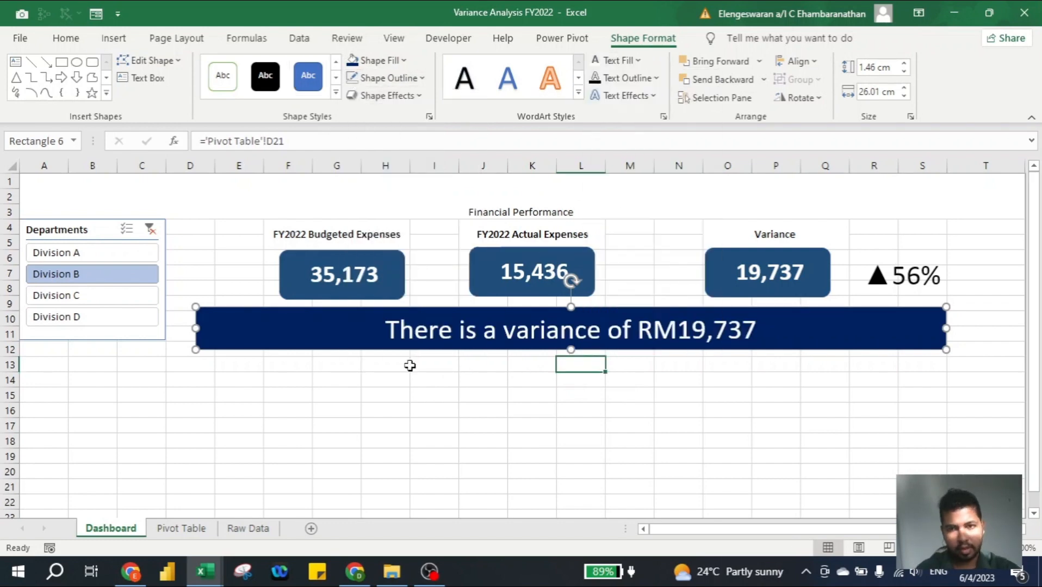
pyautogui.hotkey('ctrl', 'b')
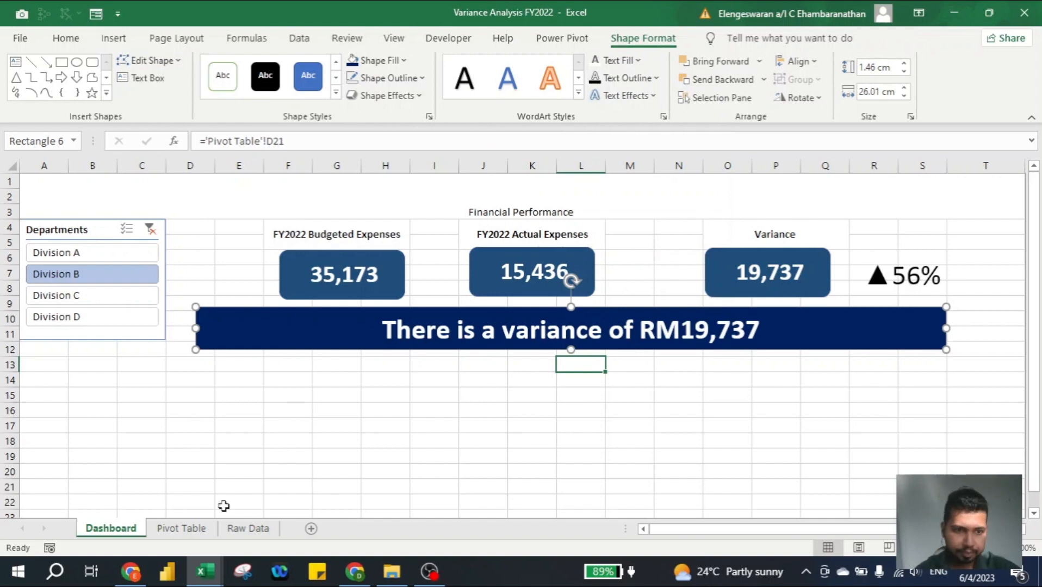
# - In the upper pivot table, rename the budgeted expenses value field as "FY2022 Budgeted Expenses" with a leading space
pyautogui.click(188, 527)
pyautogui.scroll(1, 237, 263)
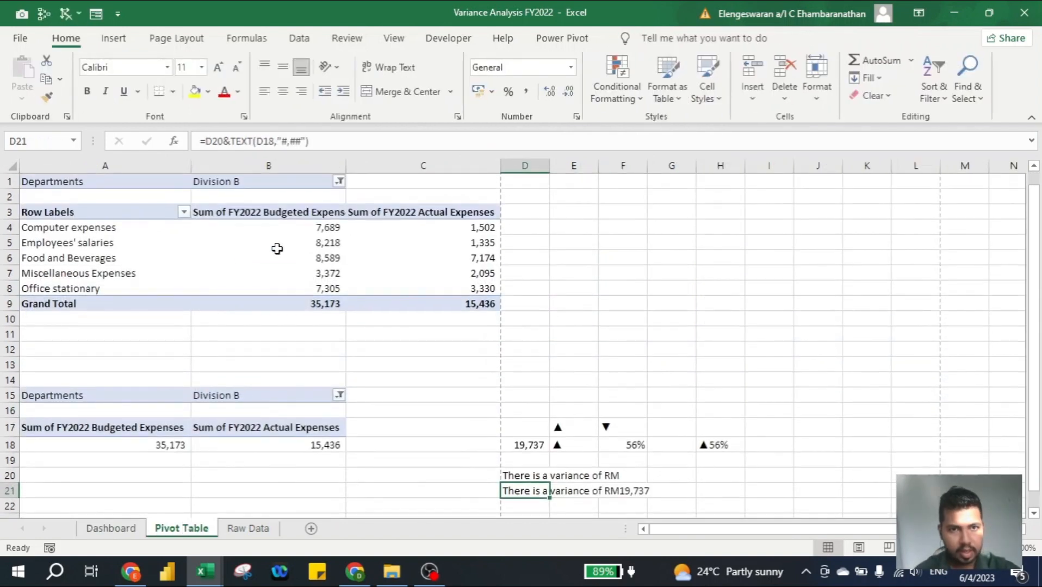
pyautogui.click(305, 227)
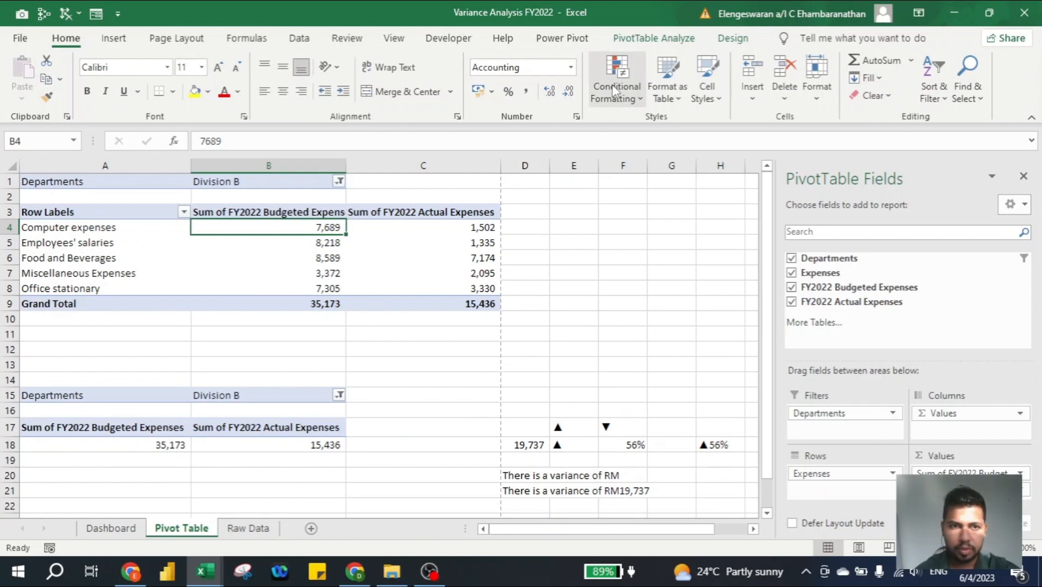
pyautogui.press('Up')
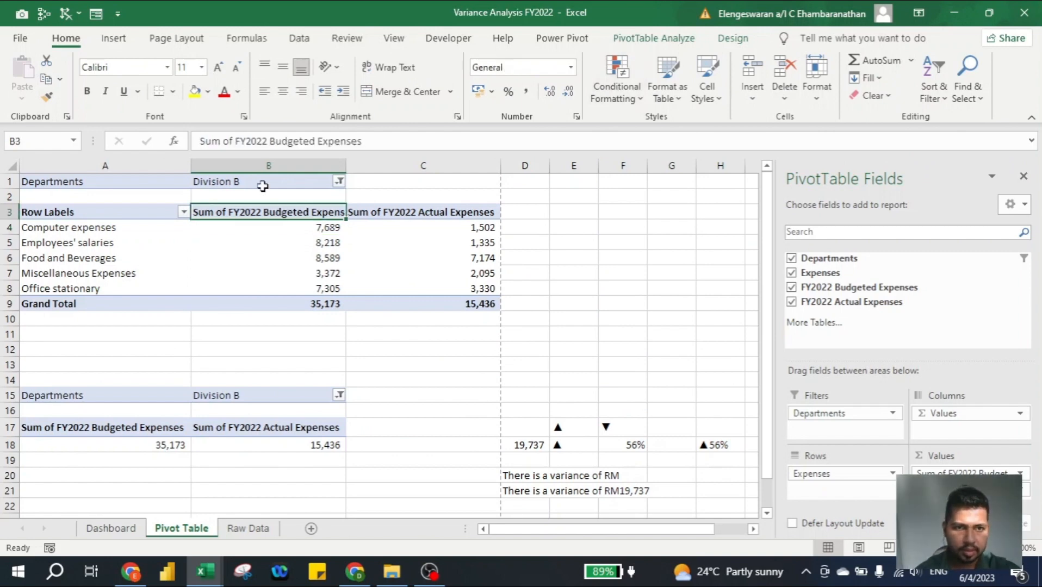
pyautogui.doubleClick(215, 213)
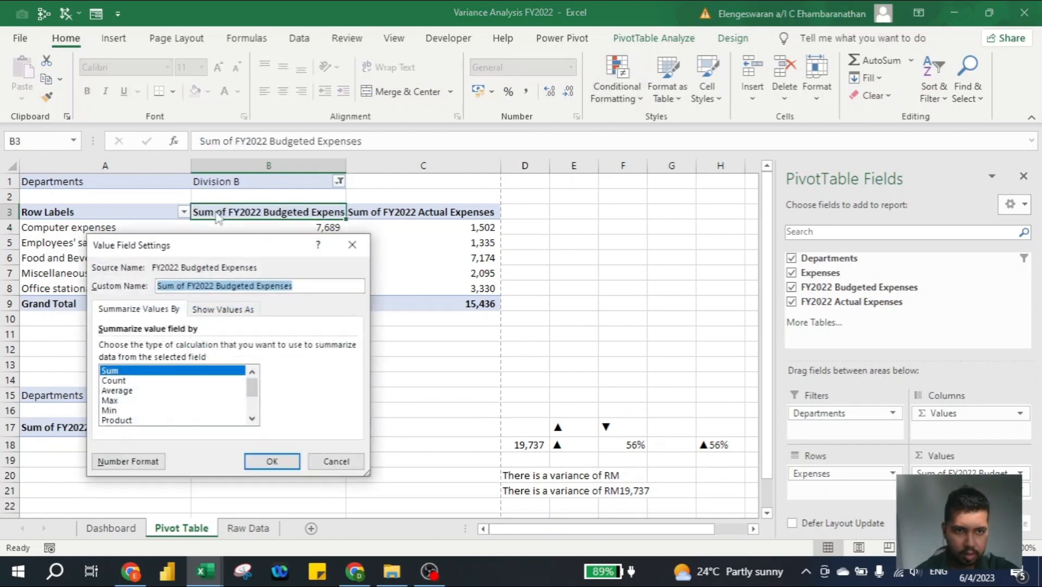
pyautogui.click(195, 285)
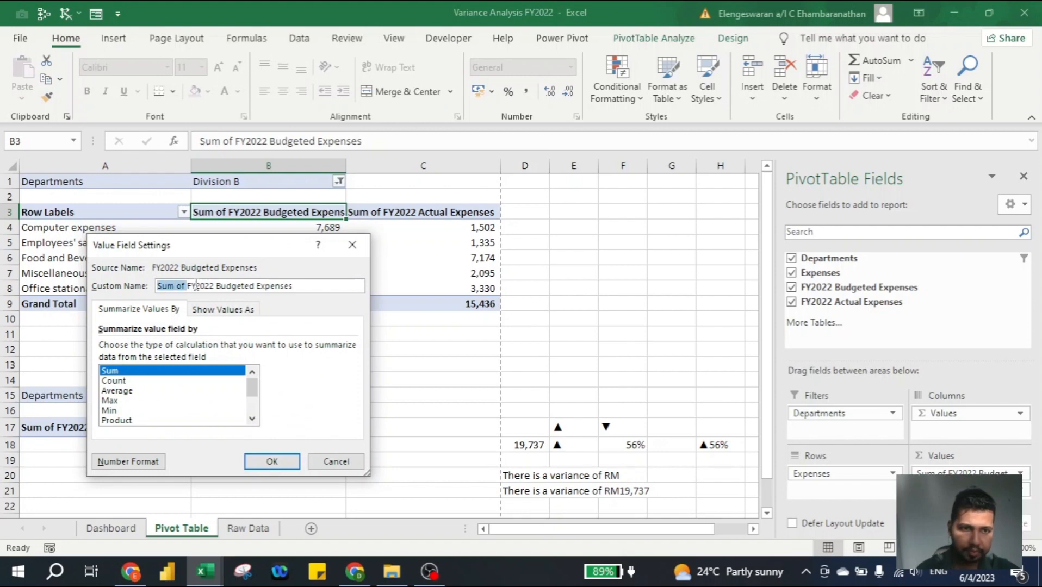
pyautogui.press('BackSpace')
pyautogui.press('Return')
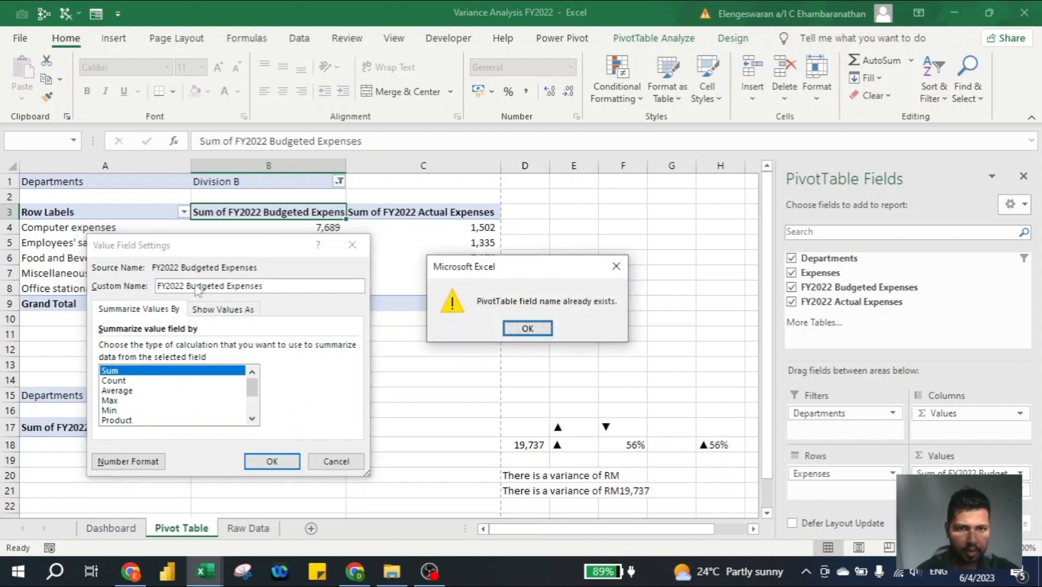
pyautogui.click(519, 338)
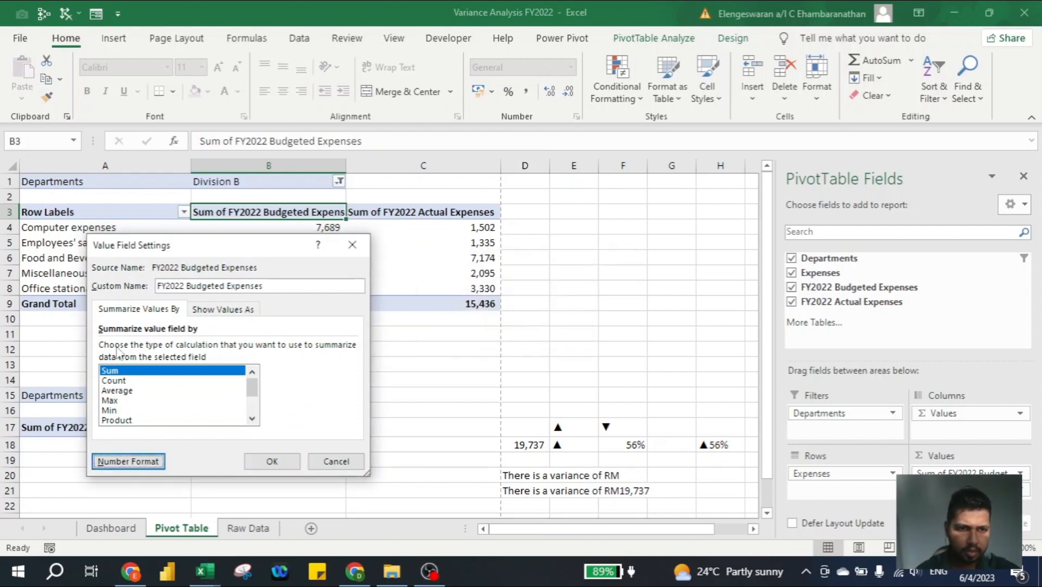
pyautogui.click(167, 287)
pyautogui.press('Home')
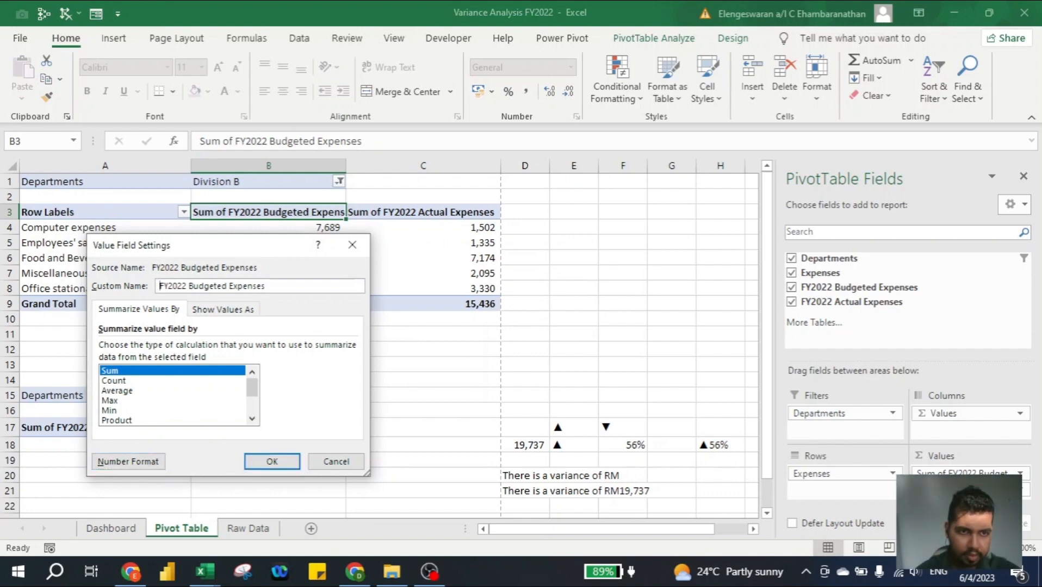
pyautogui.press('Return')
# - Rename the upper pivot table's actual expenses value field as "FY2022 Actual Expenses" with a leading space
pyautogui.doubleClick(325, 211)
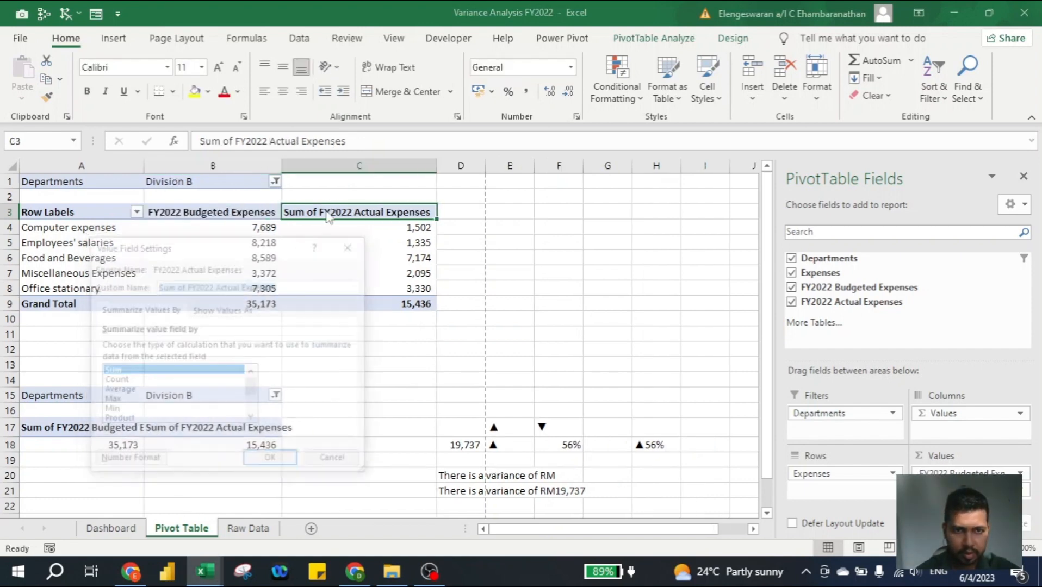
pyautogui.click(192, 286)
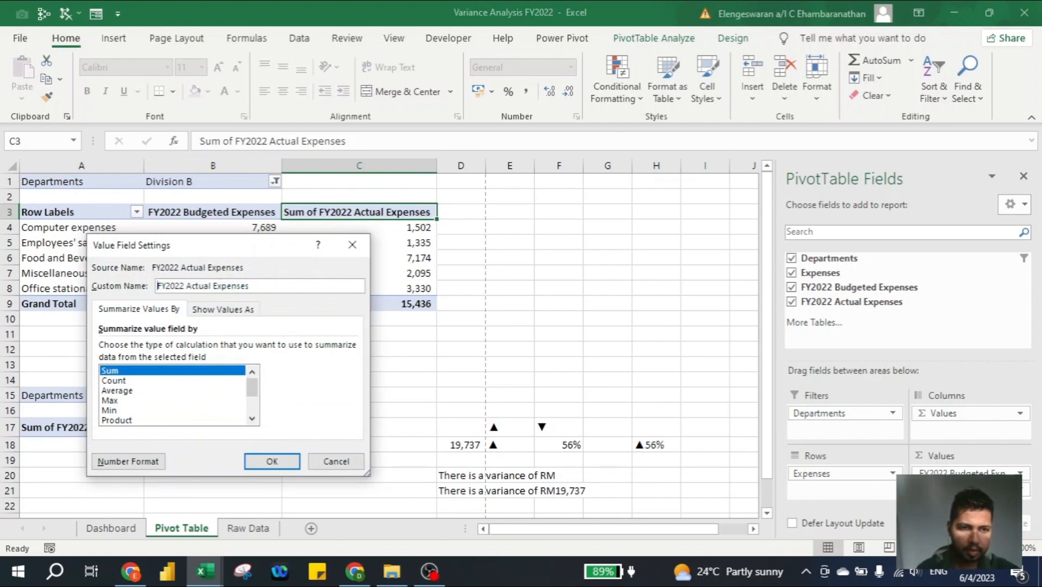
pyautogui.press('Return')
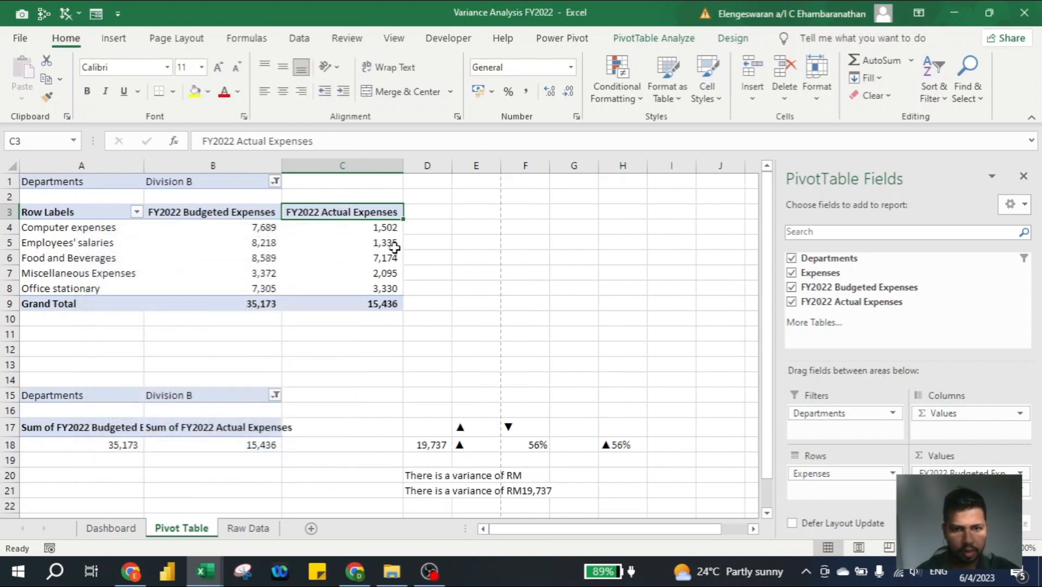
# - Insert a default clustered column PivotChart from the upper pivot table and hide all its field buttons
pyautogui.press('Left')
pyautogui.press('Down')
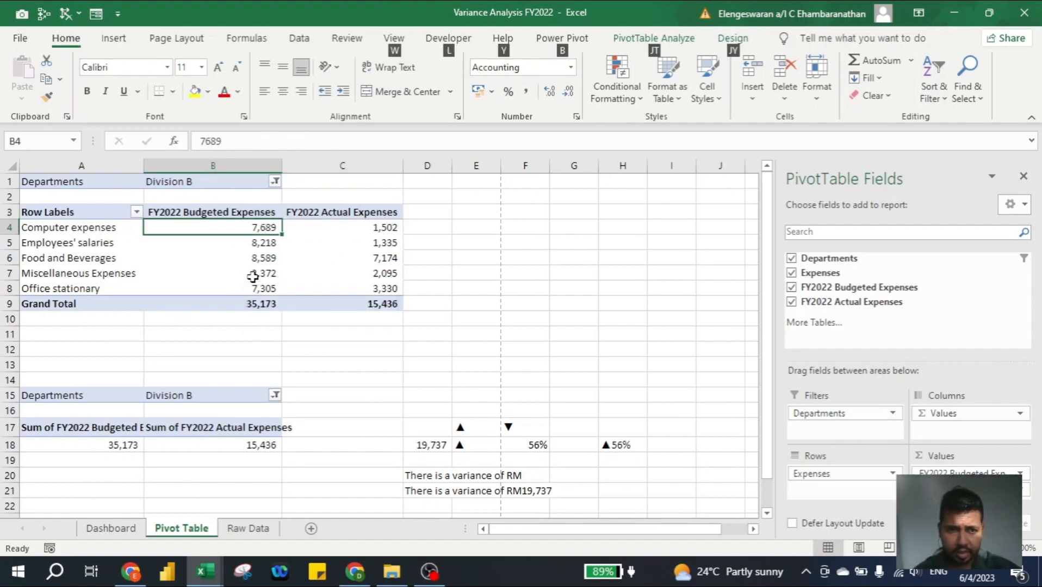
pyautogui.hotkey('alt', 'F1')
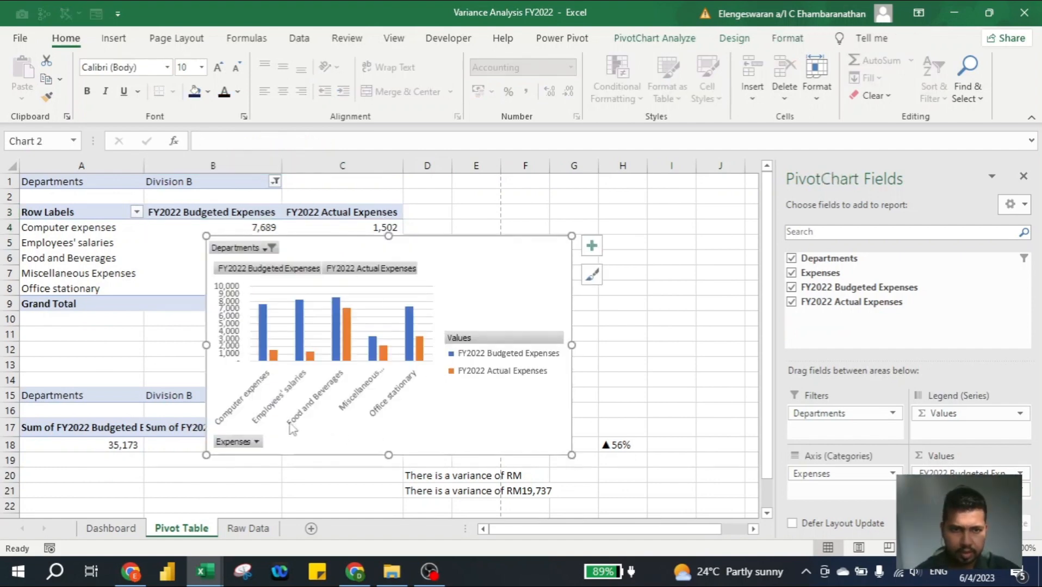
pyautogui.rightClick(301, 275)
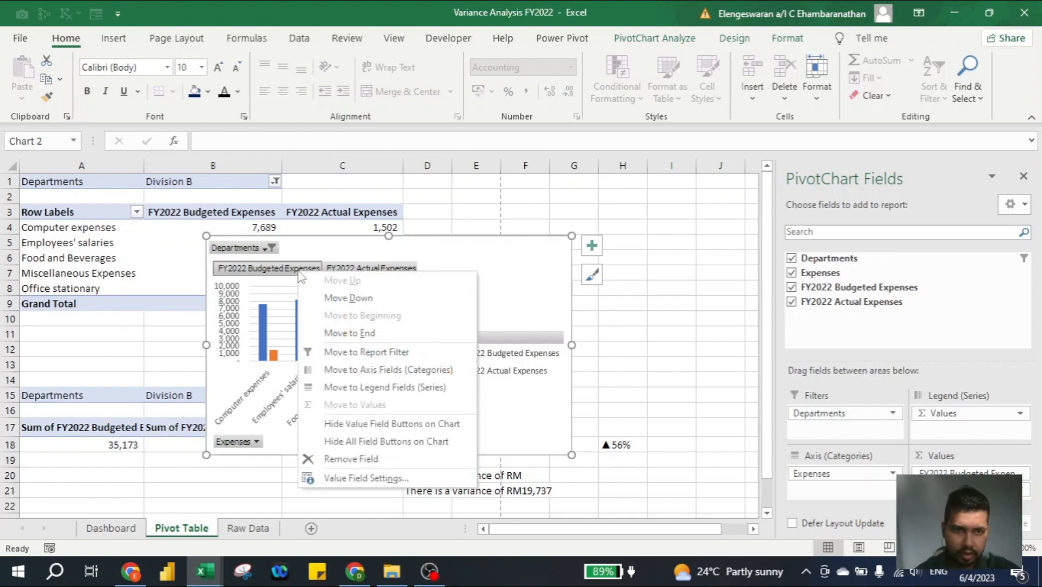
pyautogui.click(370, 441)
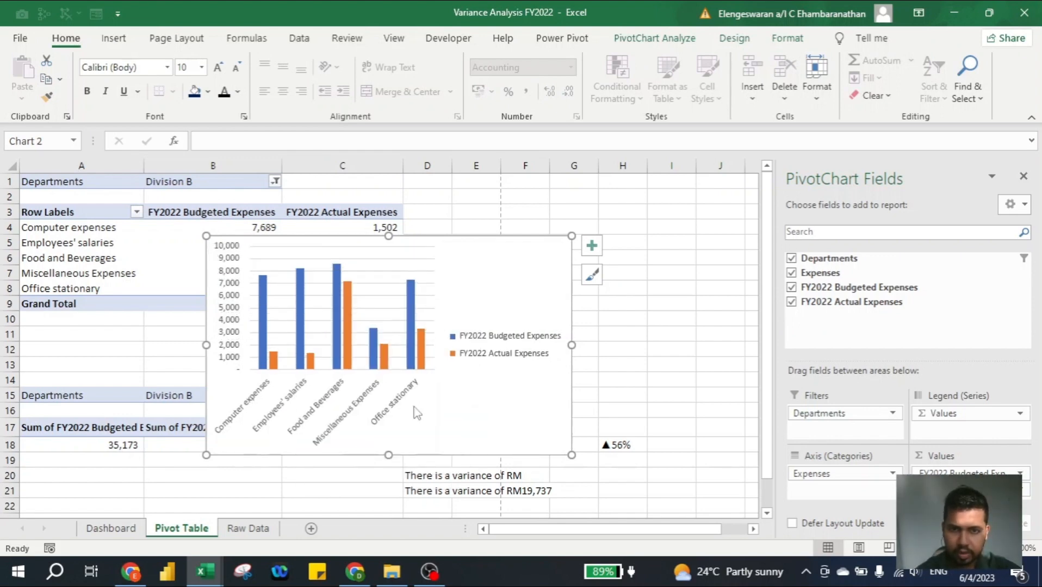
# - Add a data table to the PivotChart and remove its vertical value axis
pyautogui.click(591, 247)
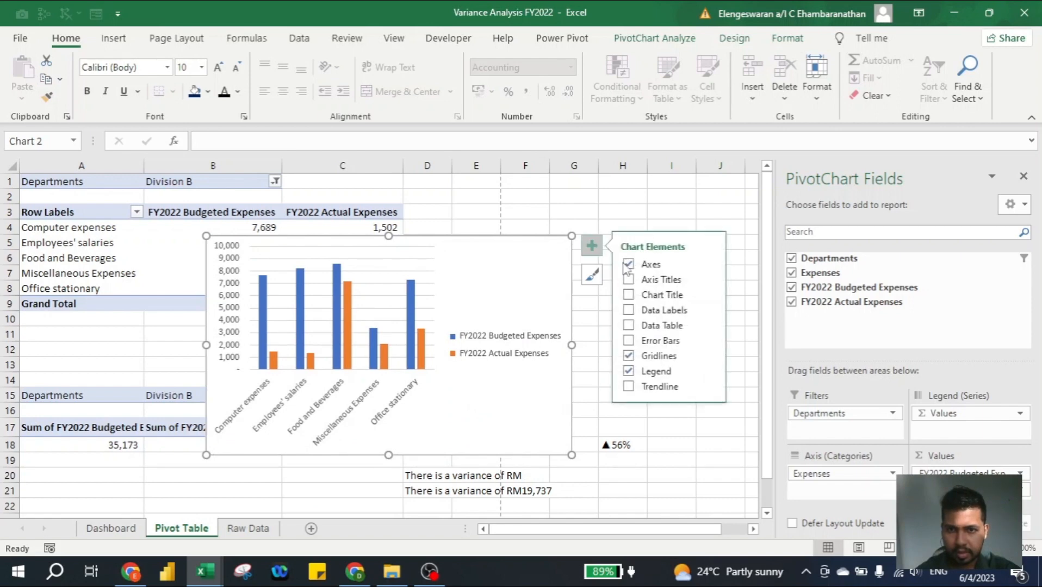
pyautogui.click(629, 326)
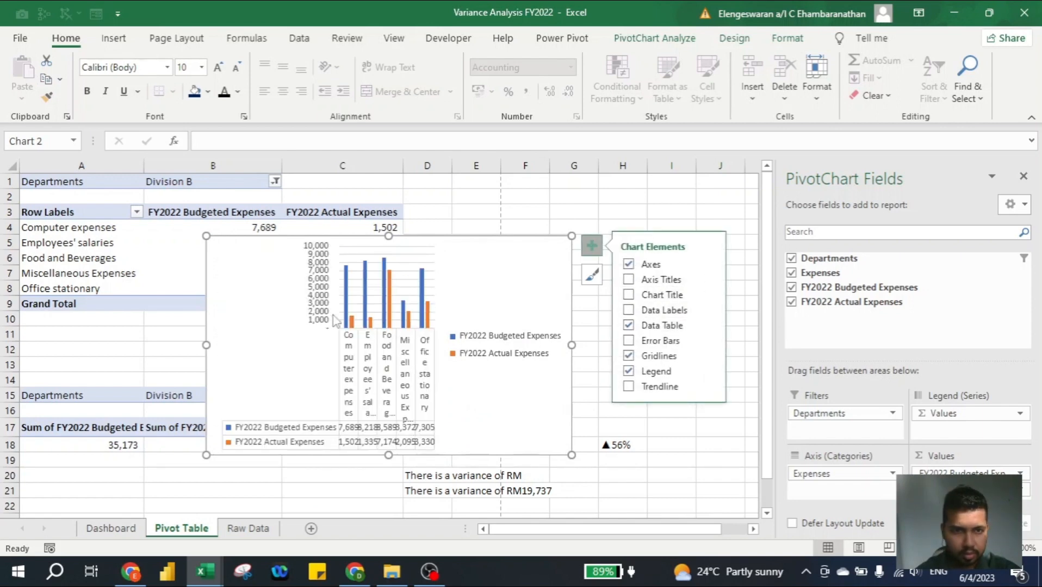
pyautogui.click(318, 300)
pyautogui.press('Delete')
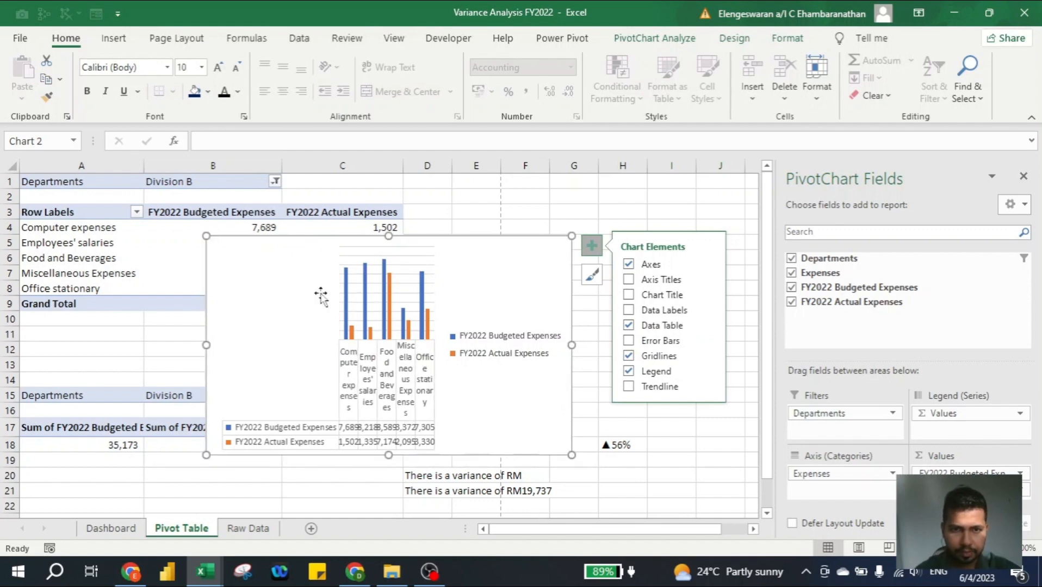
# - Cut the PivotChart from the Pivot Table sheet and place it on the Dashboard at row 13, just under the Departments slicer
pyautogui.press('Delete')
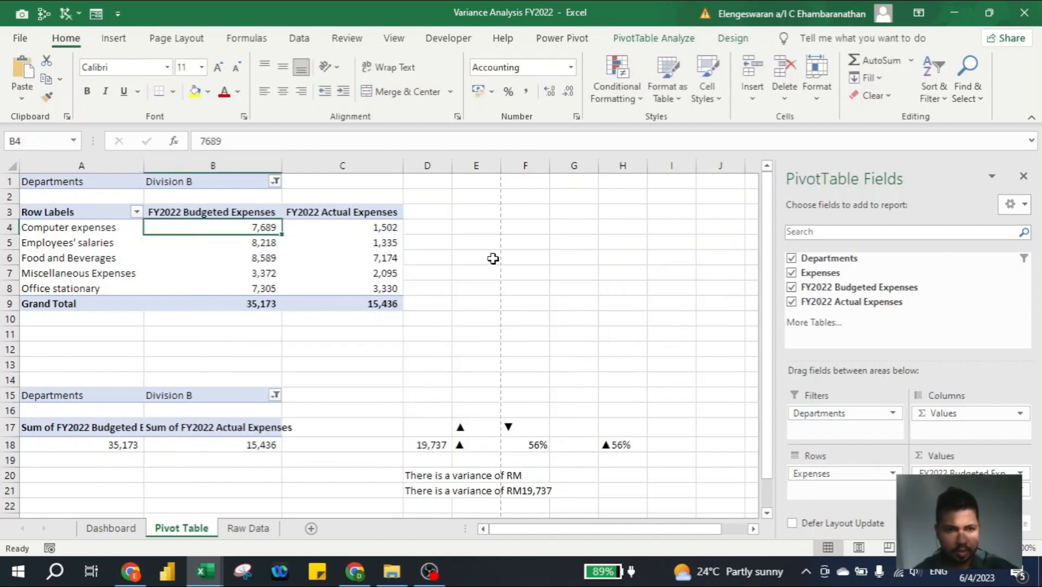
pyautogui.click(111, 528)
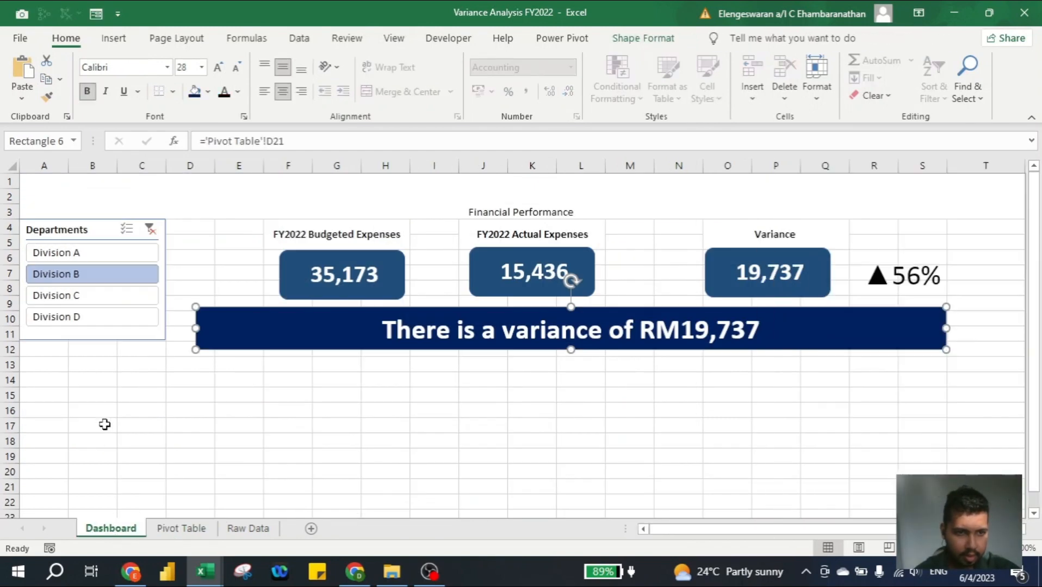
pyautogui.click(58, 377)
pyautogui.hotkey('ctrl', 'v')
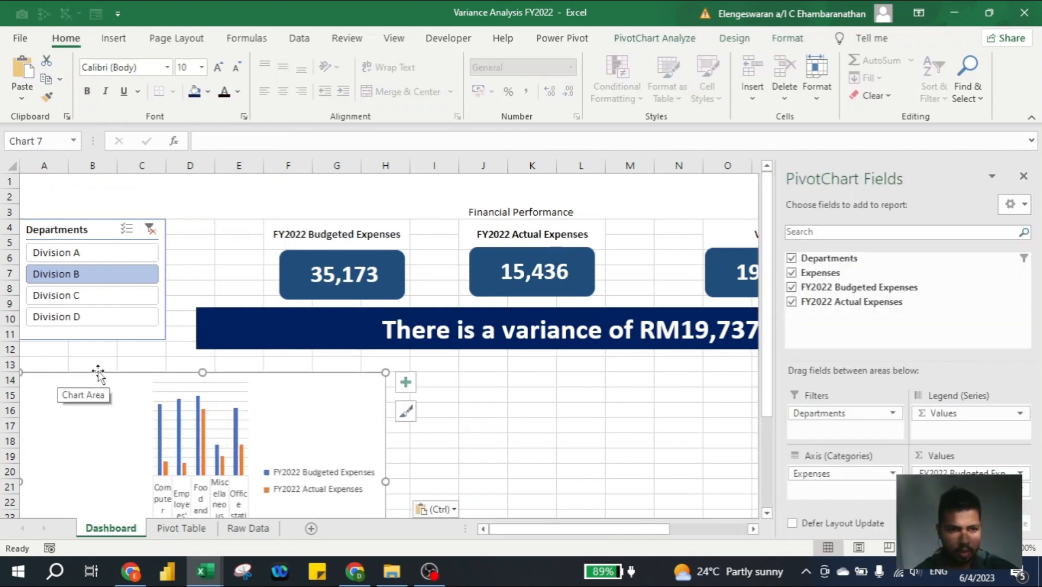
pyautogui.moveTo(98, 373); pyautogui.dragTo(107, 358)
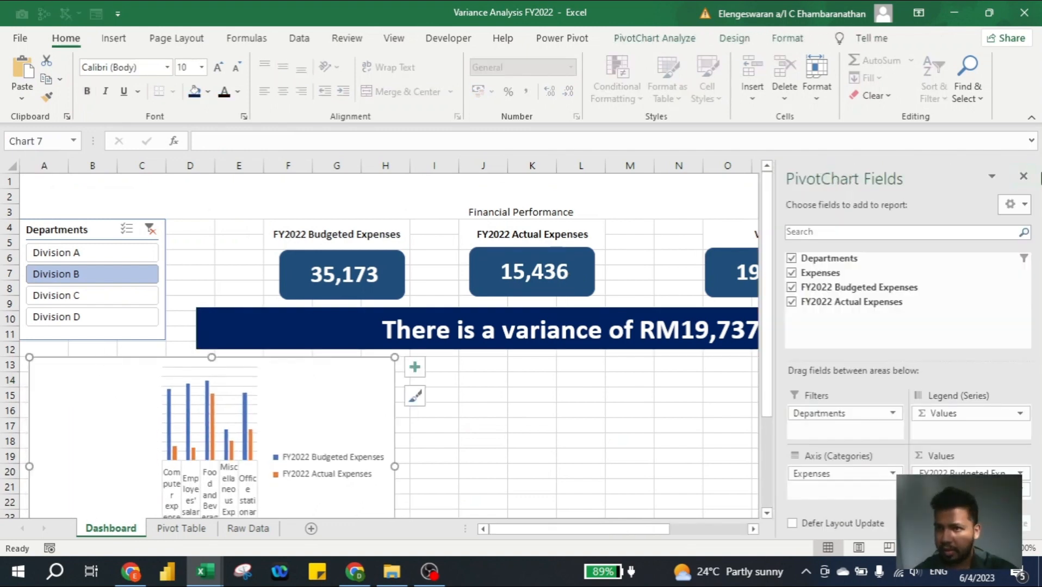
# - Close the PivotChart Fields pane and resize the chart to span columns A to S and about rows 13 to 23
pyautogui.click(1023, 178)
pyautogui.scroll(-2, 535, 410)
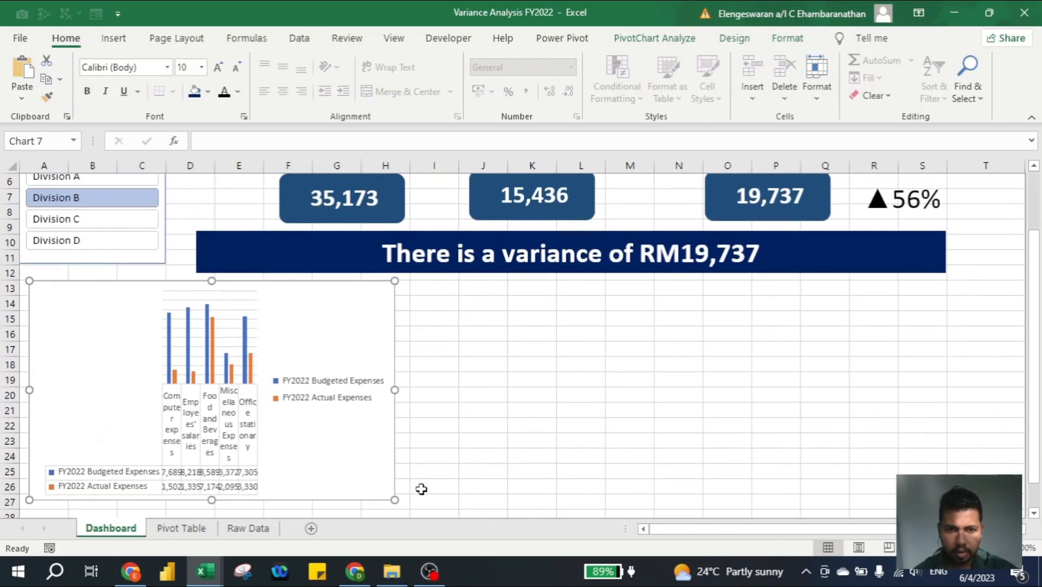
pyautogui.moveTo(395, 502); pyautogui.dragTo(946, 451)
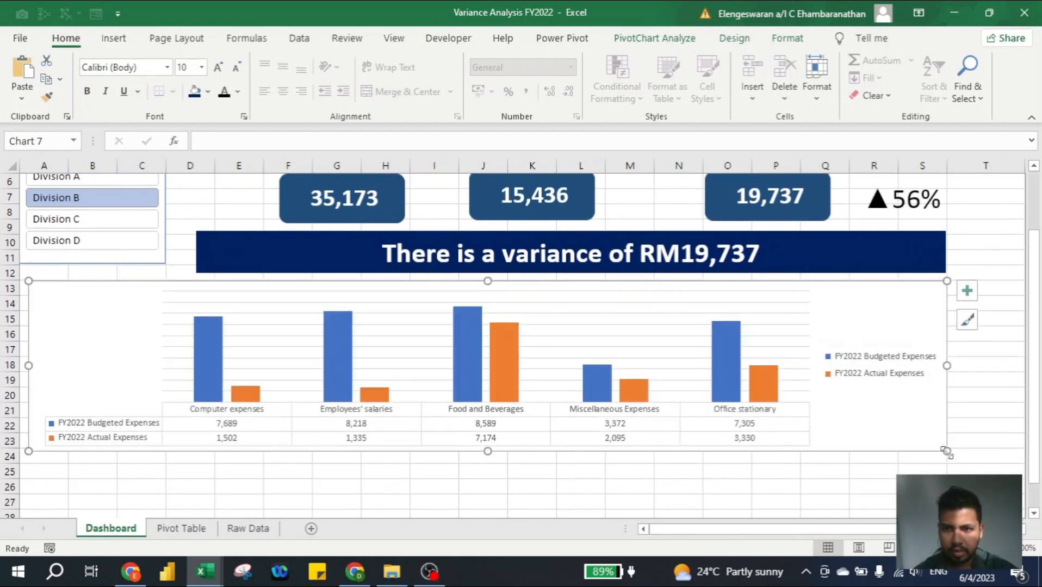
# - Remove the gridlines from the budget-versus-actual PivotChart
pyautogui.click(967, 290)
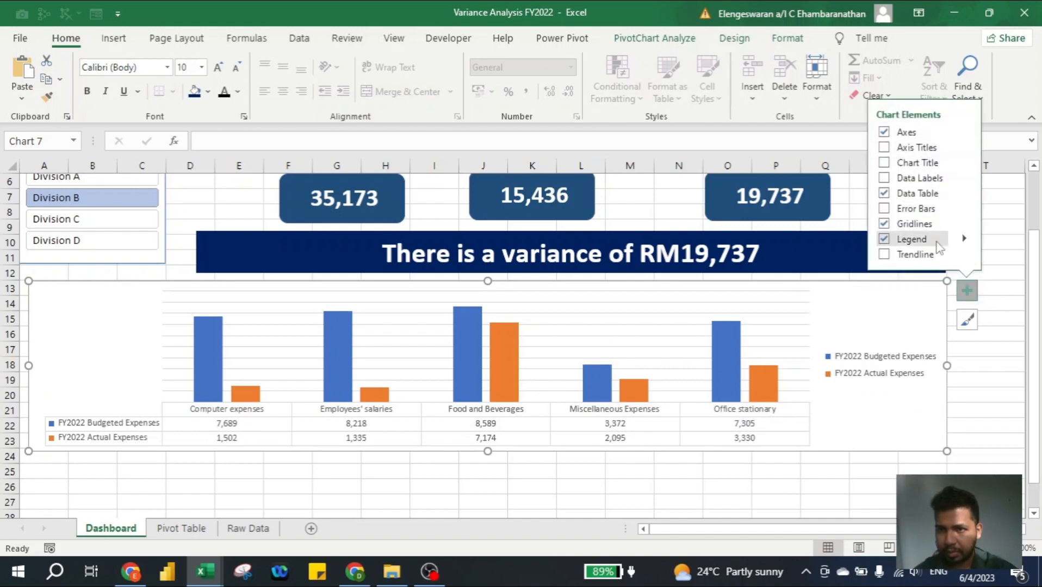
pyautogui.click(884, 223)
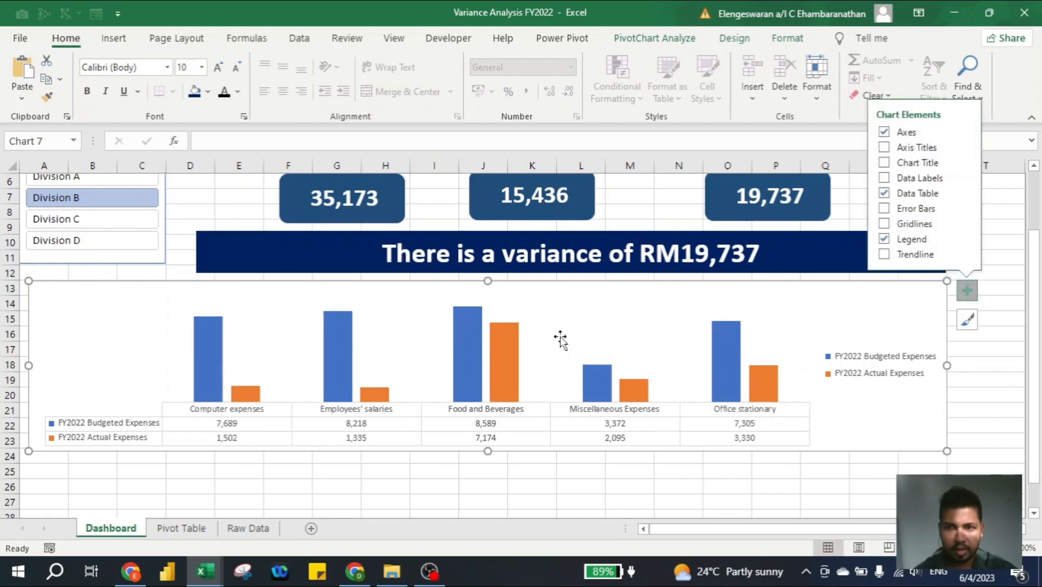
pyautogui.click(436, 479)
pyautogui.scroll(3, 437, 481)
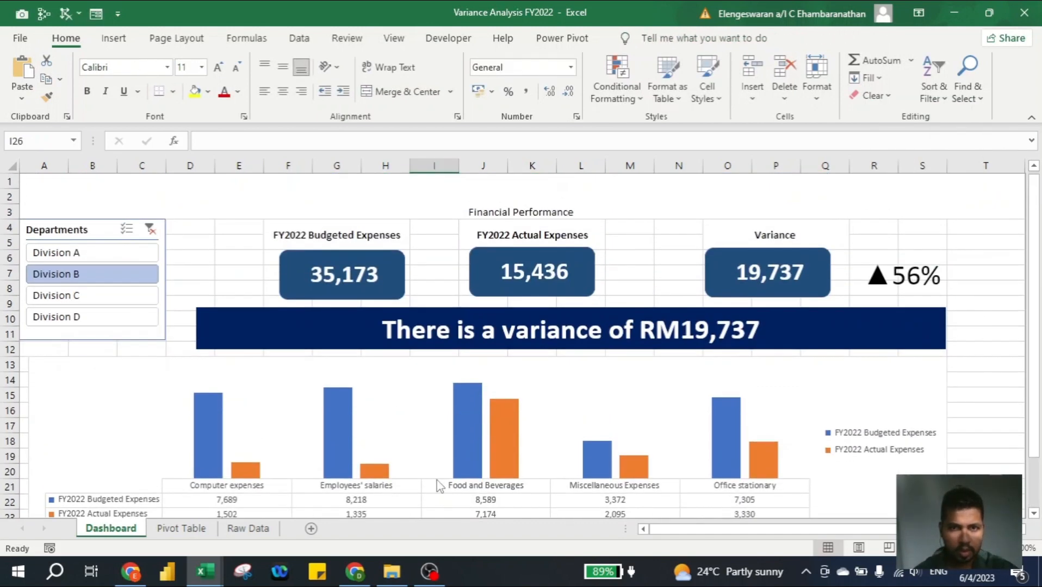
# - Check the department filter on the Pivot Table sheet and clear the Departments slicer's filter on the Dashboard
pyautogui.click(480, 190)
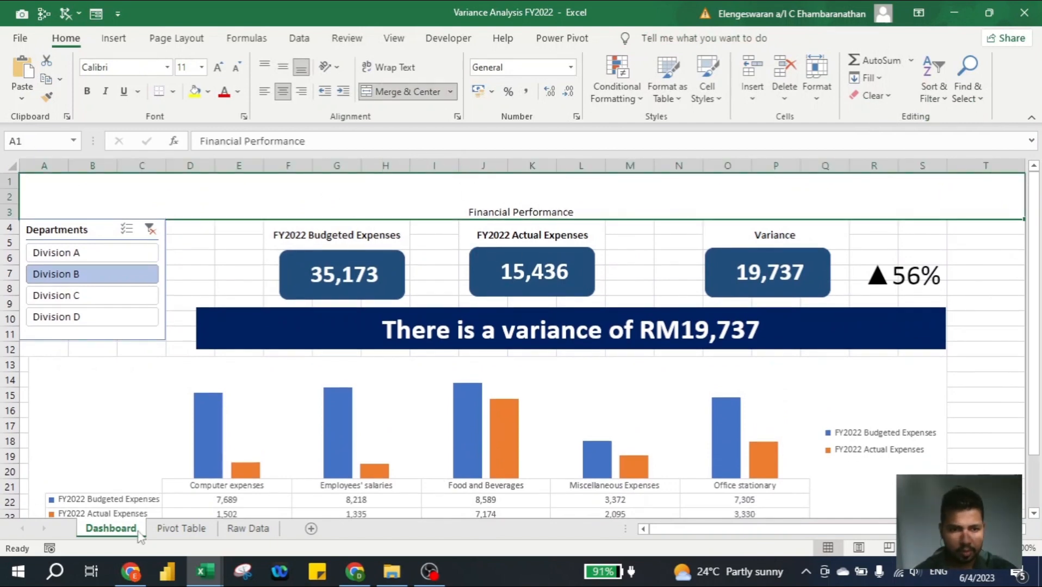
pyautogui.click(181, 528)
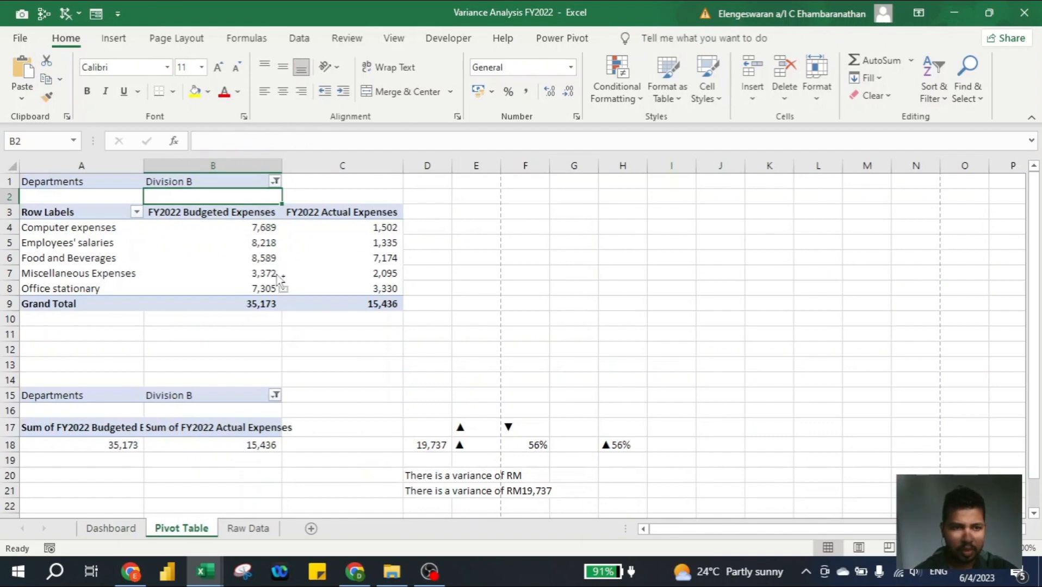
pyautogui.hotkey('ctrl', 'pageup')
pyautogui.click(149, 229)
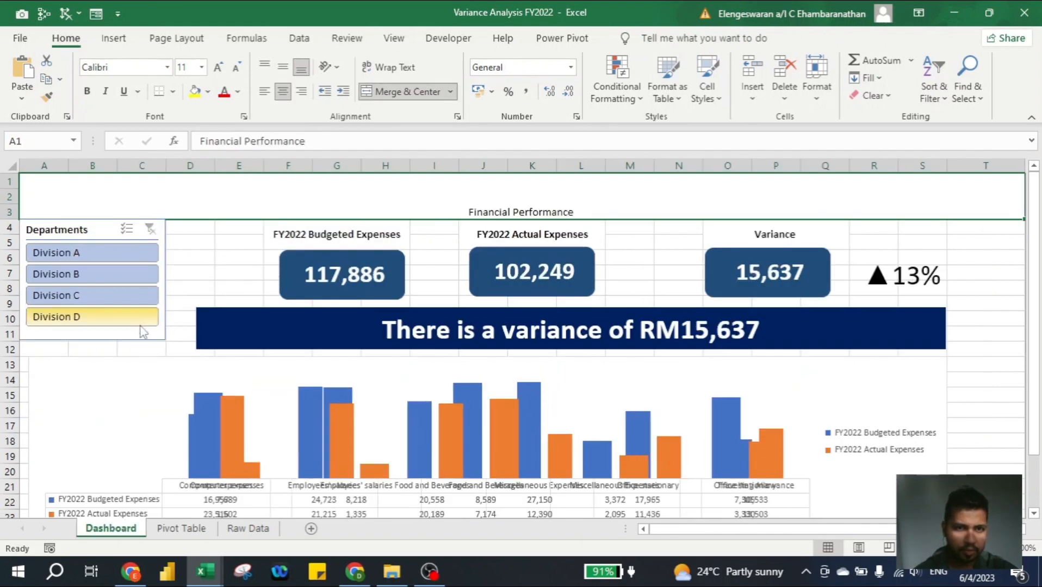
# - Copy the department filter cell B1 on the Pivot Table sheet and paste it as values into E1
pyautogui.hotkey('ctrl', 'pagedown')
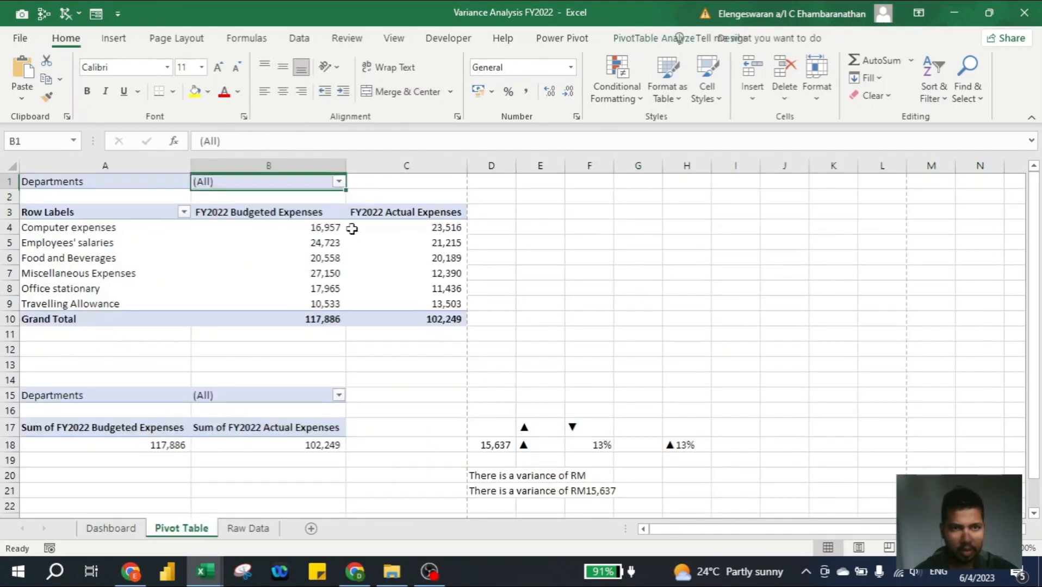
pyautogui.hotkey('ctrl', 'c')
pyautogui.press('Right')
pyautogui.press('Right')
pyautogui.press('Right')
pyautogui.hotkey('ctrl', 'alt', 'v')
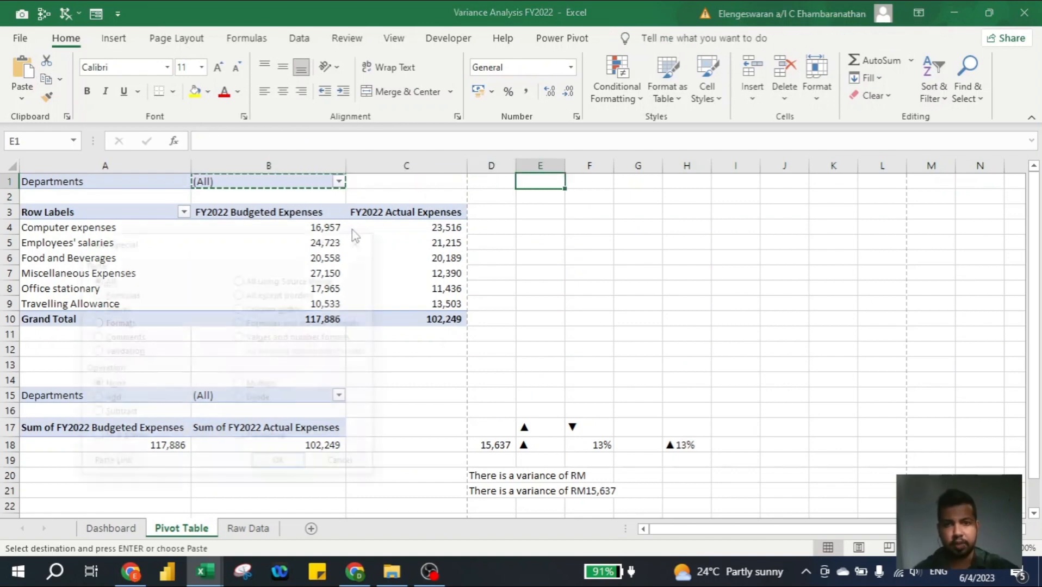
pyautogui.press('v')
pyautogui.press('Return')
# - Enter =IF(B1=E1,"ABC Sdn Bhd",B1) in cell G1 of the Pivot Table sheet
pyautogui.press('Right')
pyautogui.press('Right')
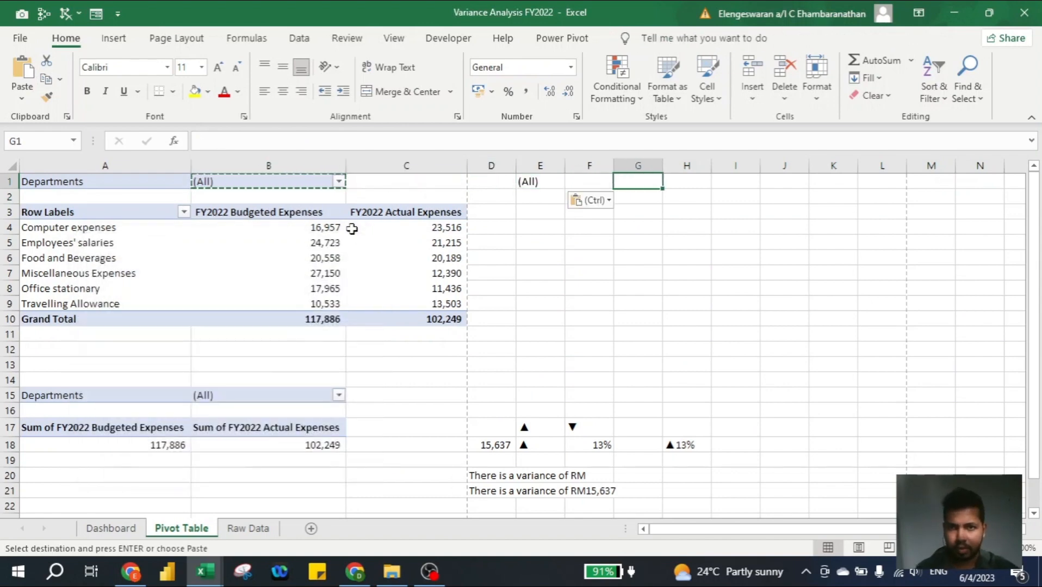
pyautogui.write('=IF(')
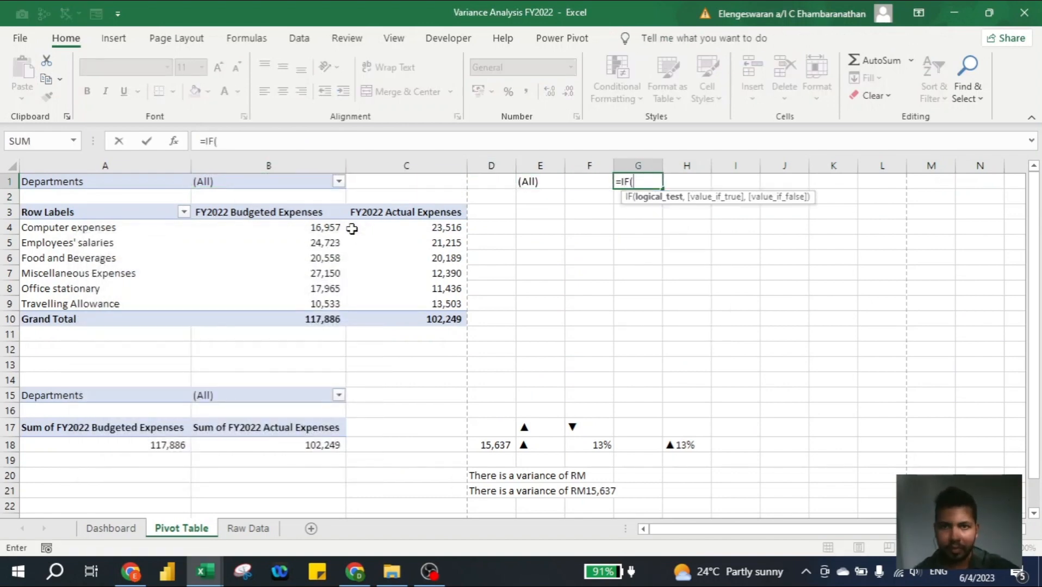
pyautogui.press('Left')
pyautogui.press('Left')
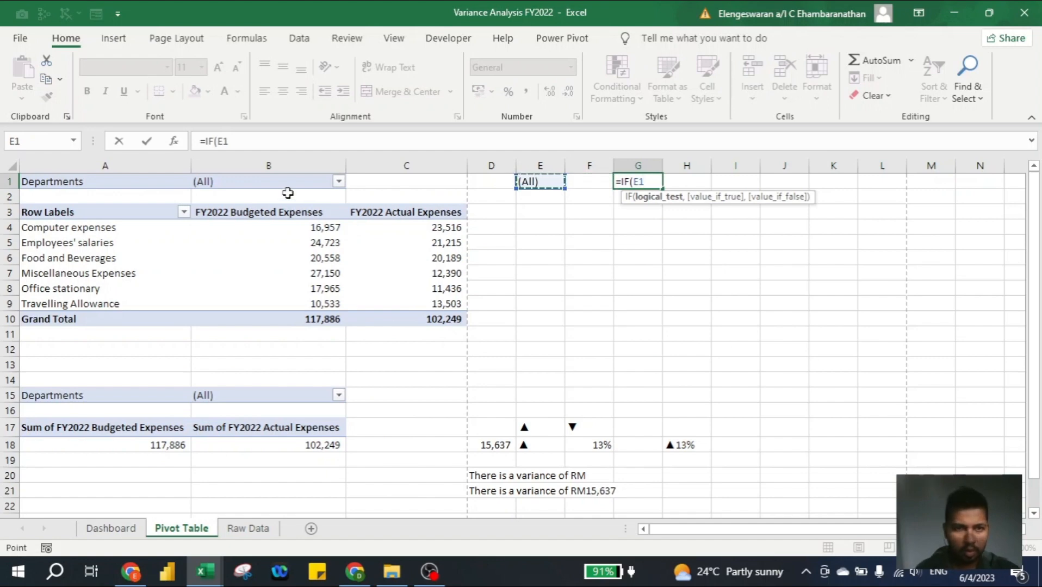
pyautogui.click(264, 182)
pyautogui.write('=')
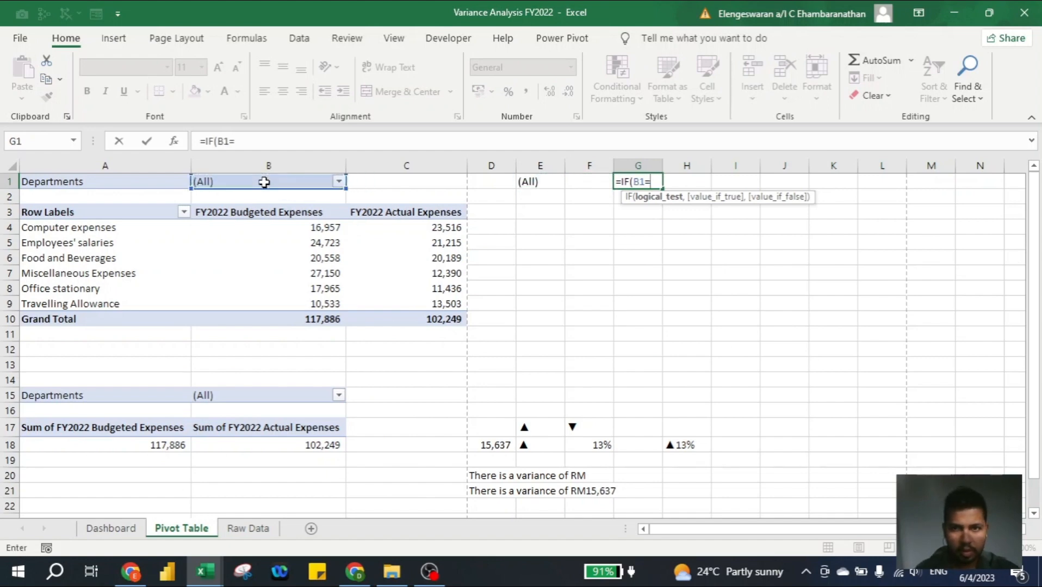
pyautogui.click(540, 181)
pyautogui.write(',')
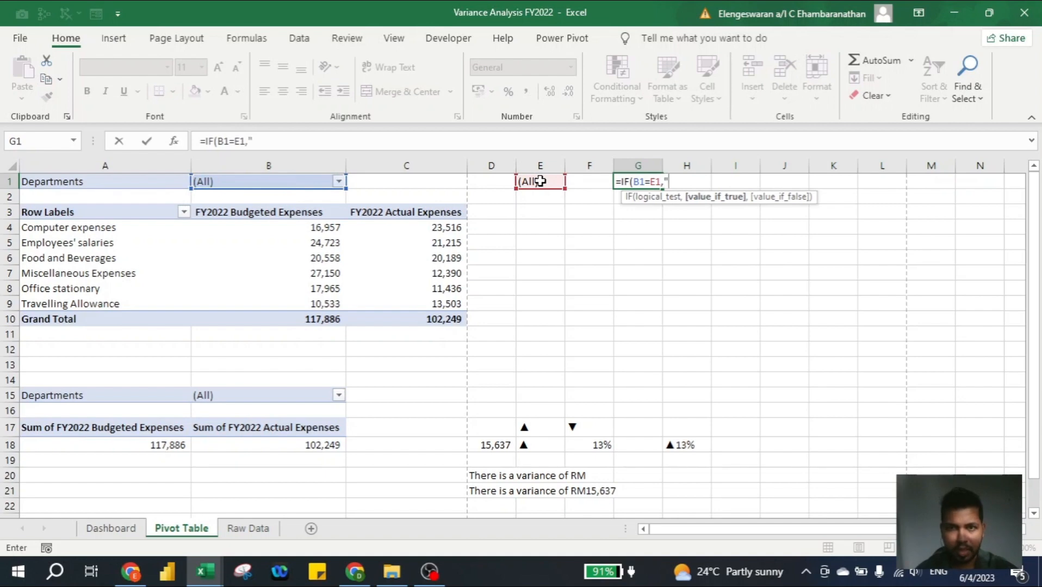
pyautogui.write('"')
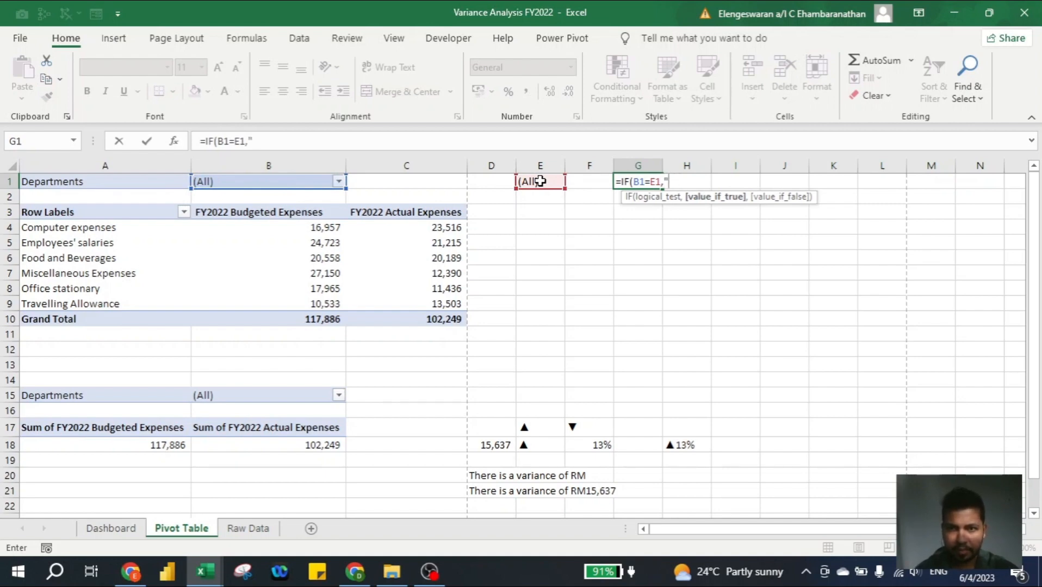
pyautogui.write('ABC Sdn Bhd"')
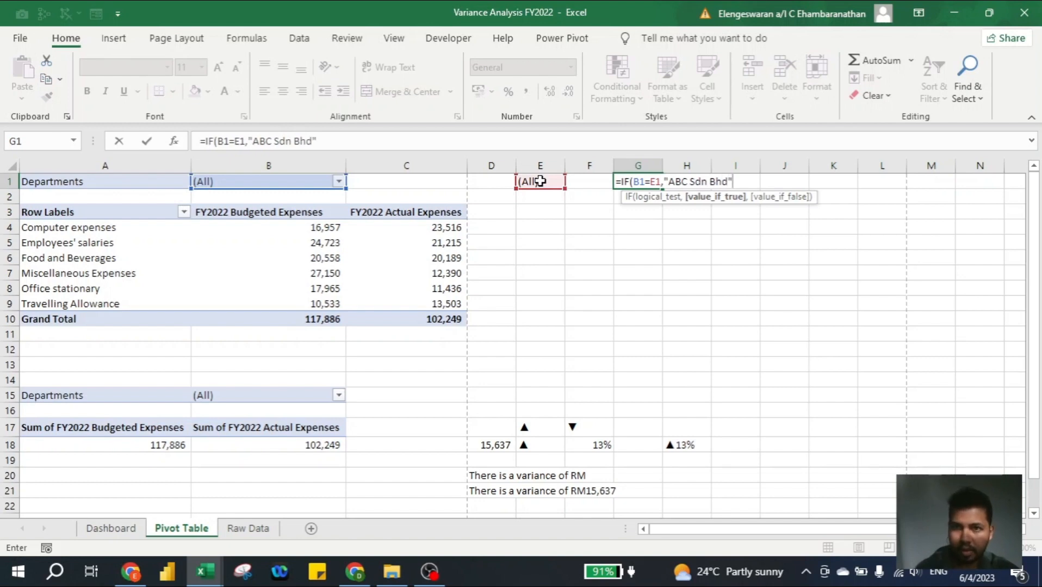
pyautogui.write(',')
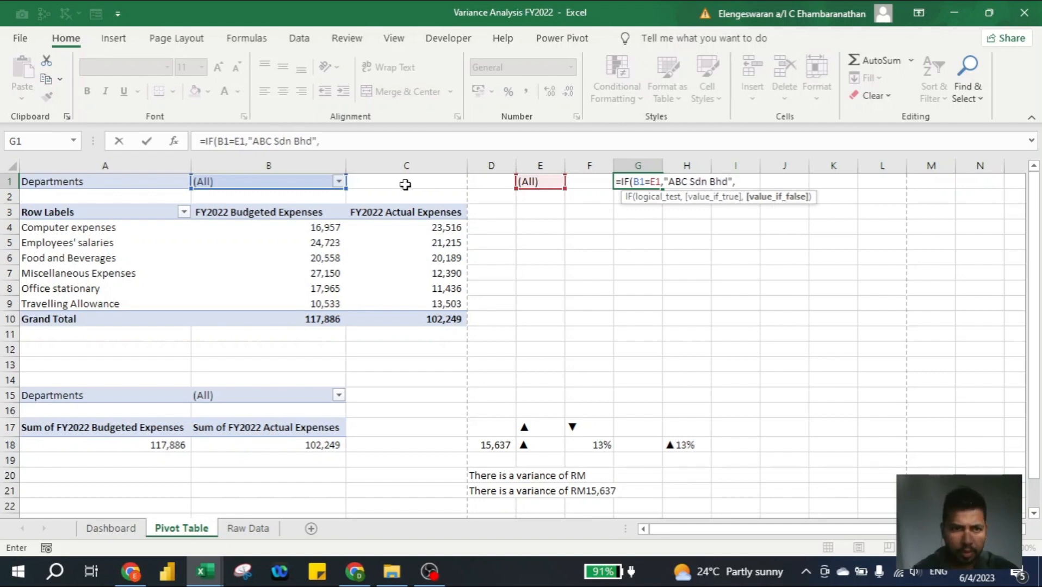
pyautogui.click(305, 181)
pyautogui.write(')')
pyautogui.press('Return')
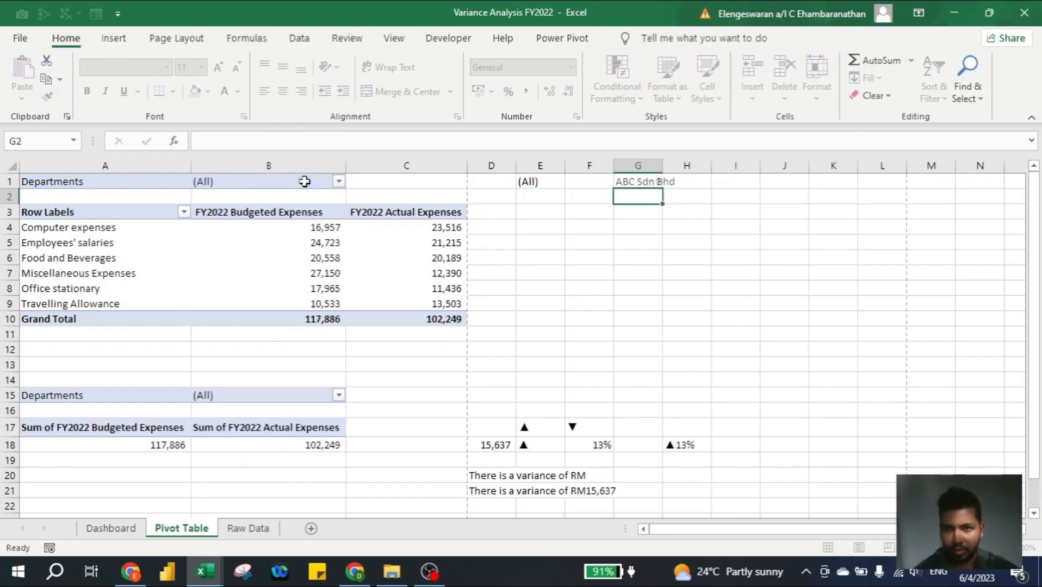
pyautogui.press('Up')
# - Turn the Dashboard title in A1 into the formula ="Financial Performance of"&'Pivot Table'!G1
pyautogui.click(111, 529)
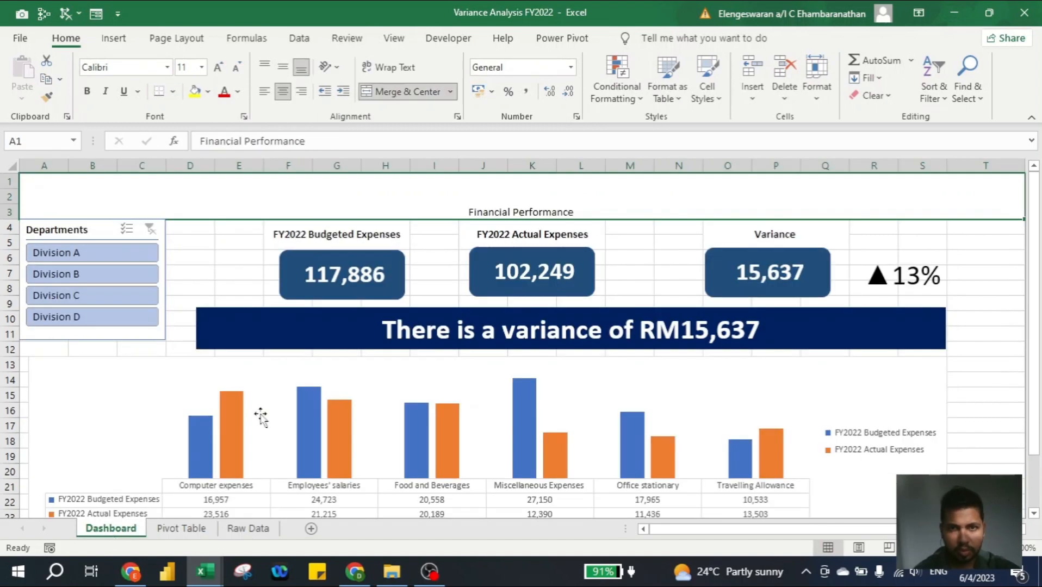
pyautogui.press('F2')
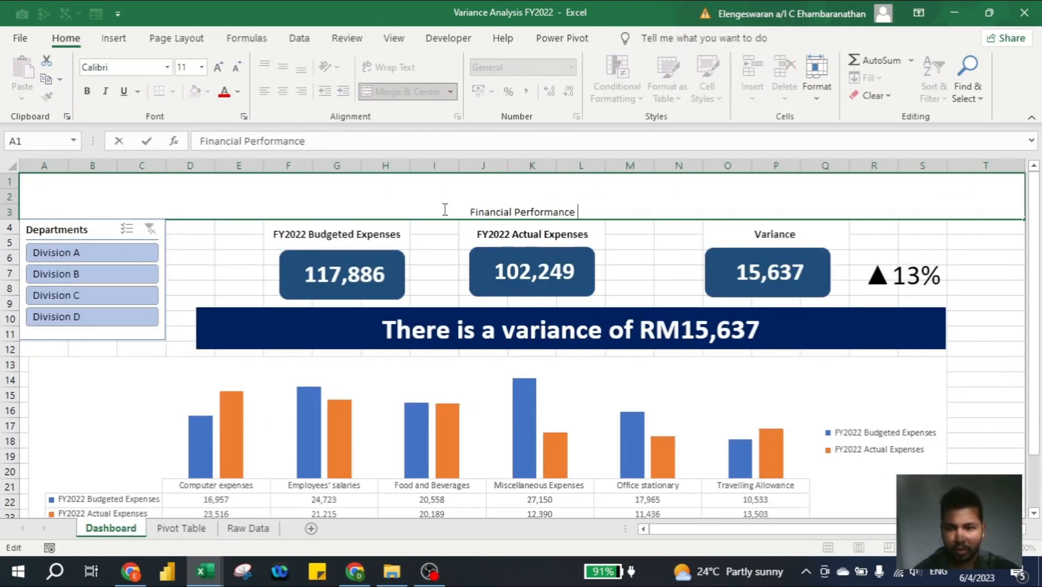
pyautogui.write('=')
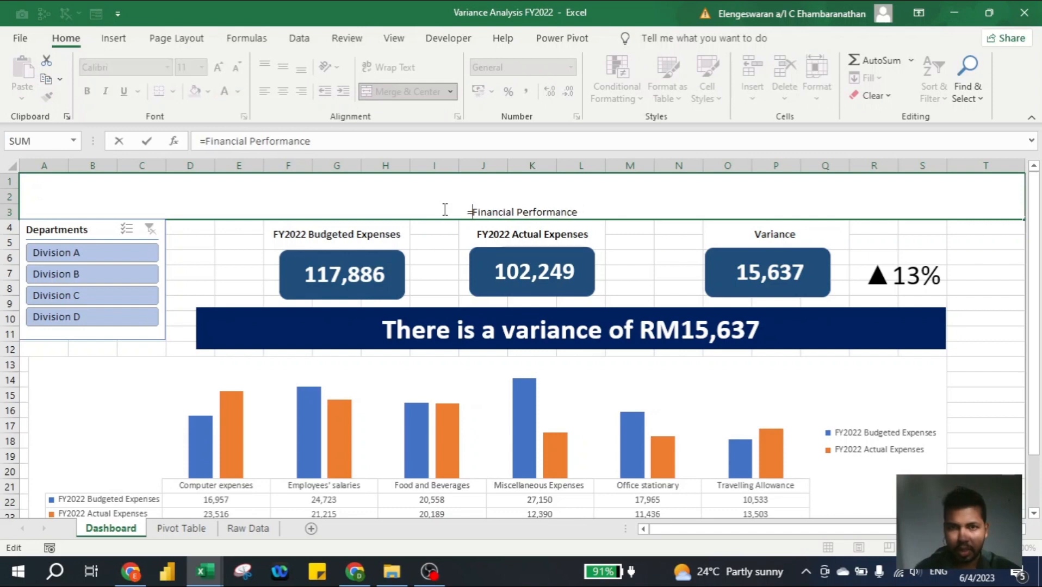
pyautogui.write('"')
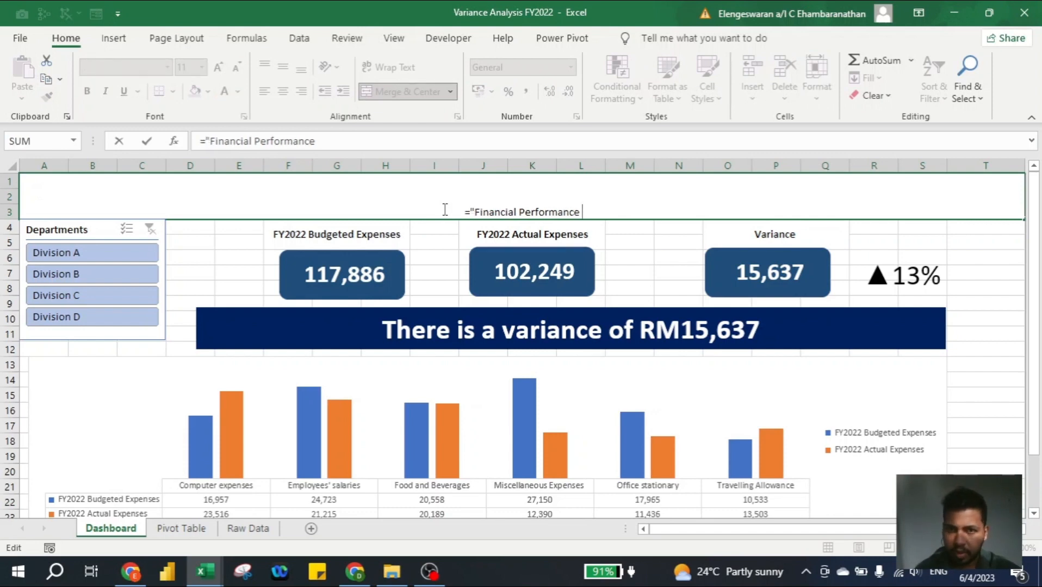
pyautogui.write(' of"')
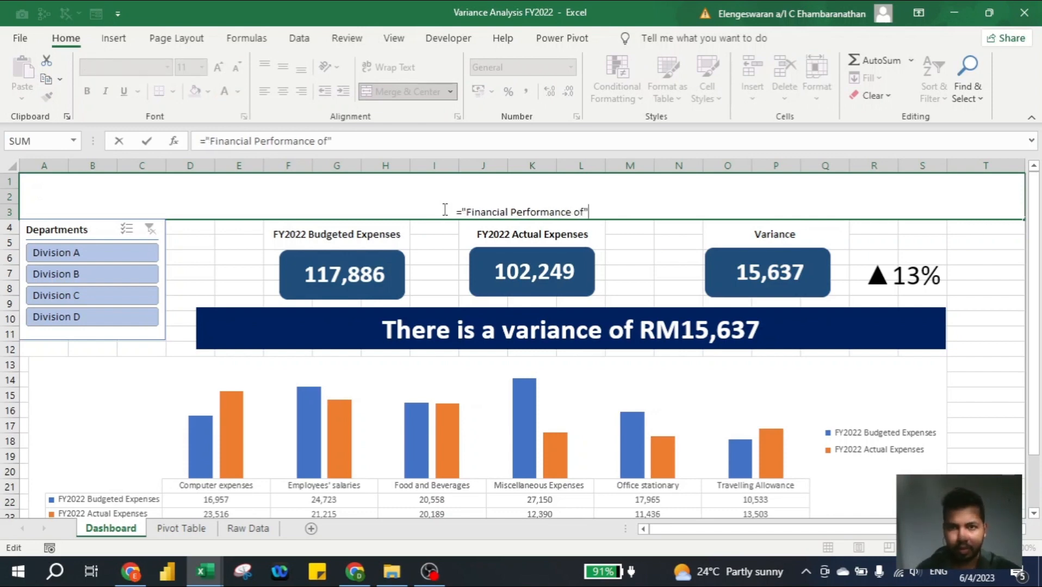
pyautogui.write('&')
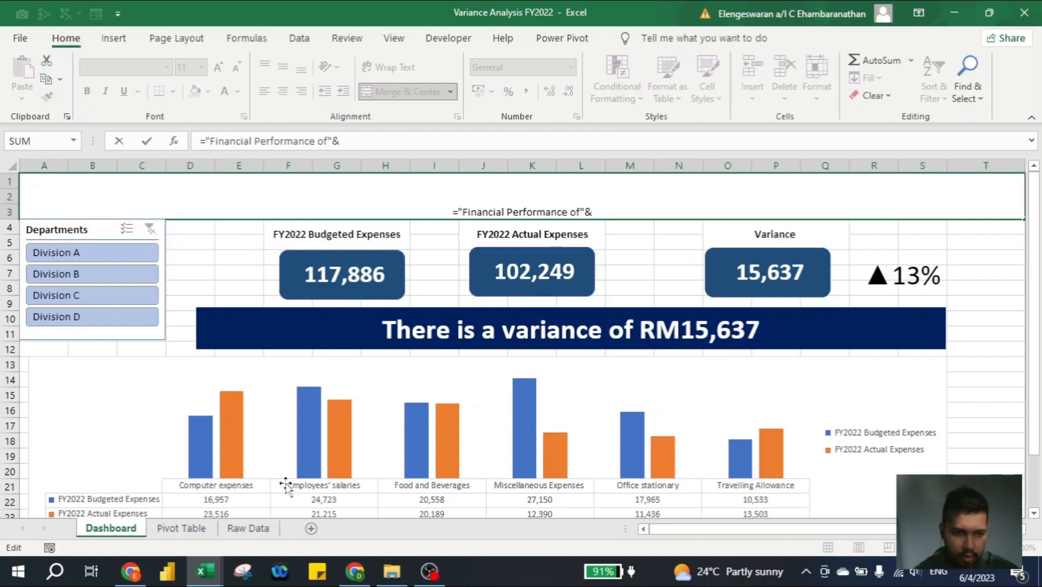
pyautogui.click(181, 528)
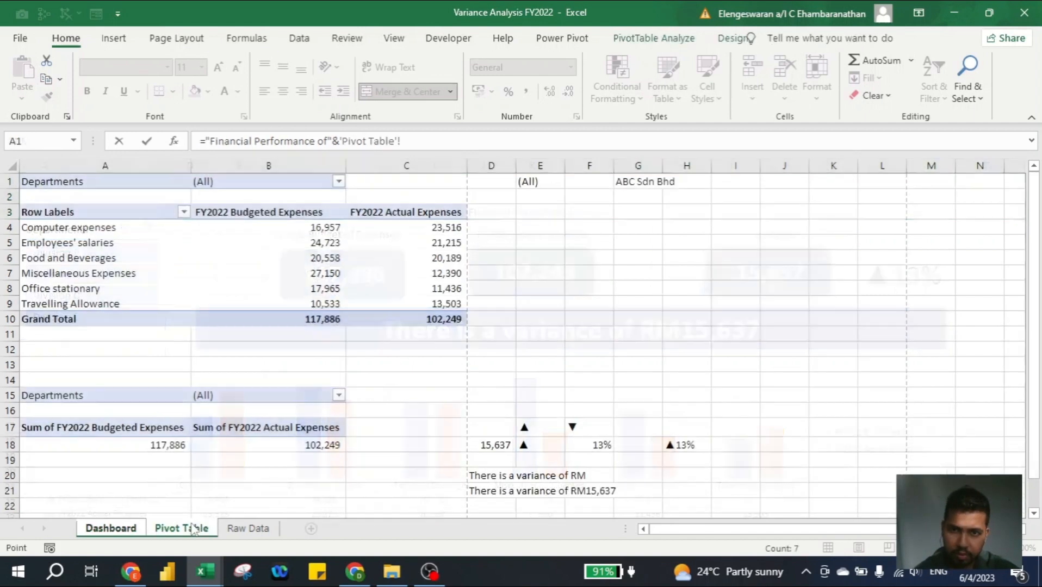
pyautogui.click(634, 181)
pyautogui.press('Return')
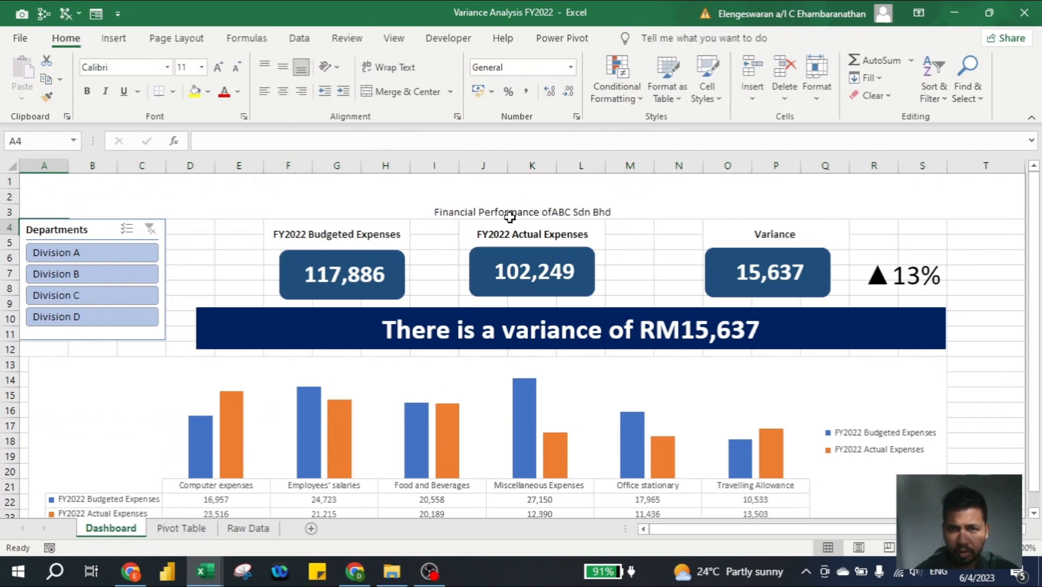
# - Add a space after "of" inside the quoted text of the Dashboard title formula
pyautogui.click(571, 217)
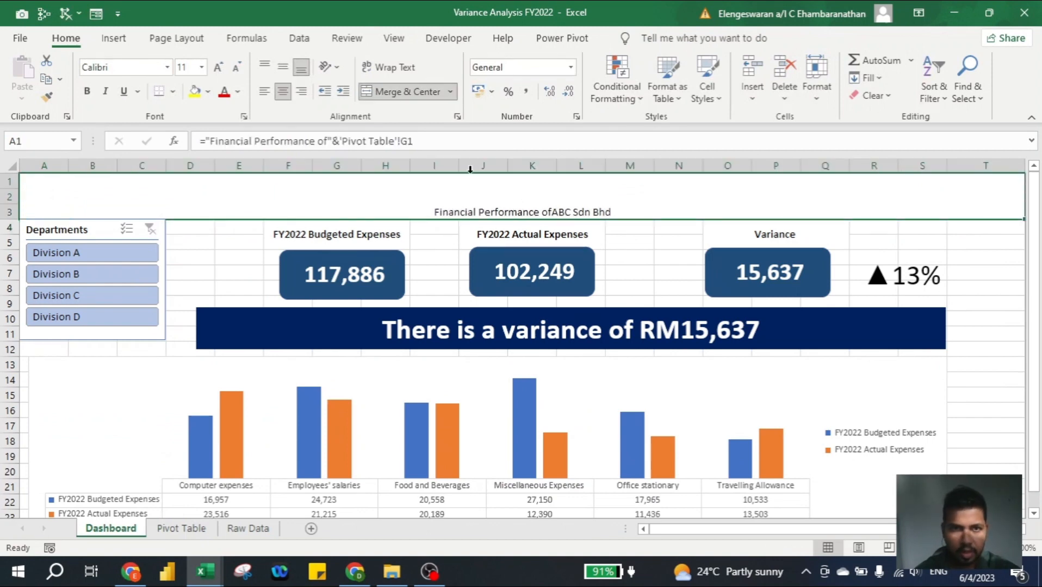
pyautogui.click(329, 141)
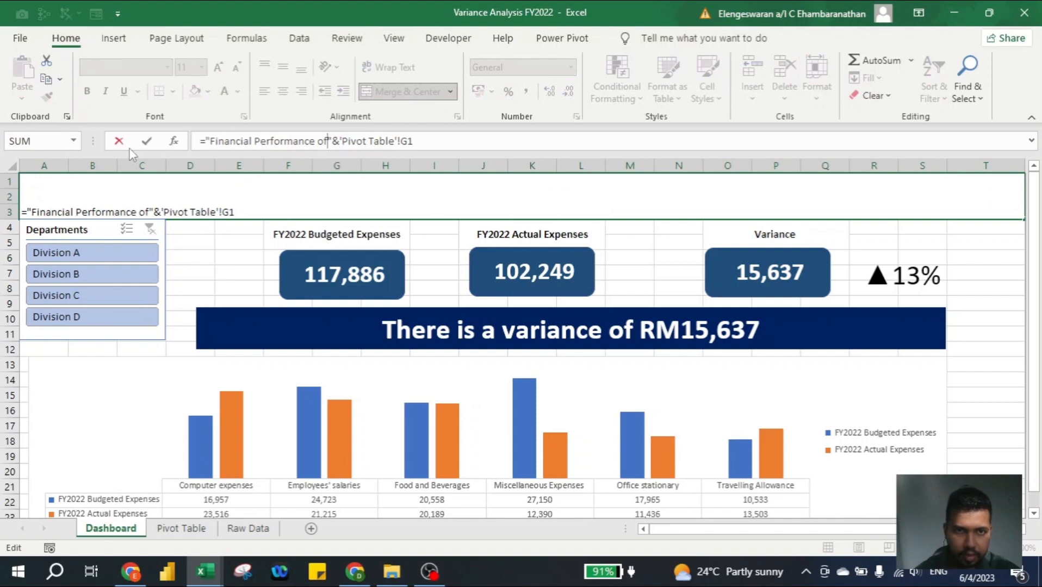
pyautogui.press('Return')
pyautogui.press('Up')
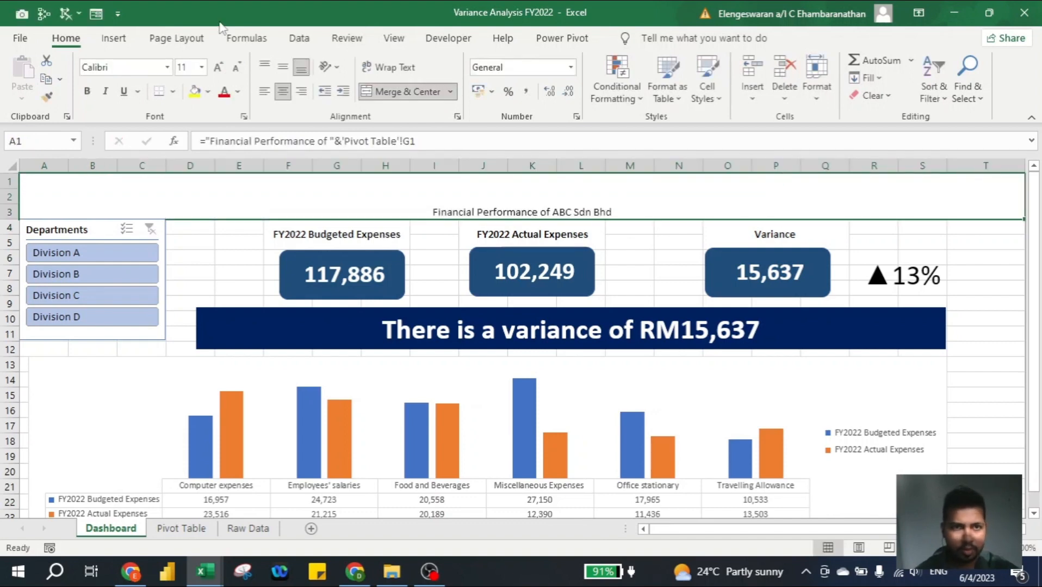
# - Middle-align the Dashboard title vertically and enlarge its font to size 48
pyautogui.click(282, 66)
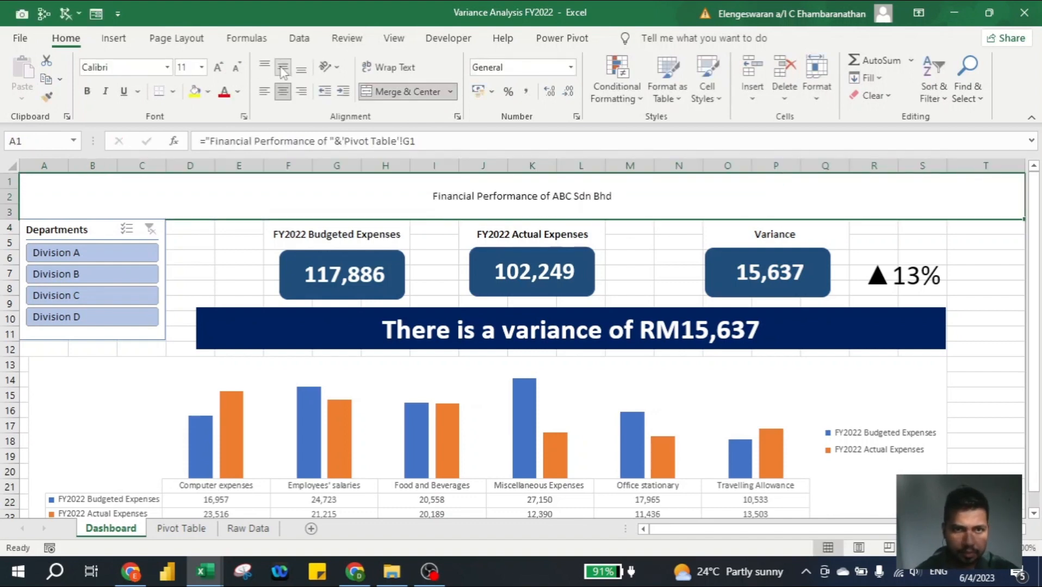
pyautogui.click(218, 67)
pyautogui.click(218, 68)
pyautogui.click(218, 68)
pyautogui.click(217, 68)
pyautogui.click(218, 68)
pyautogui.click(217, 68)
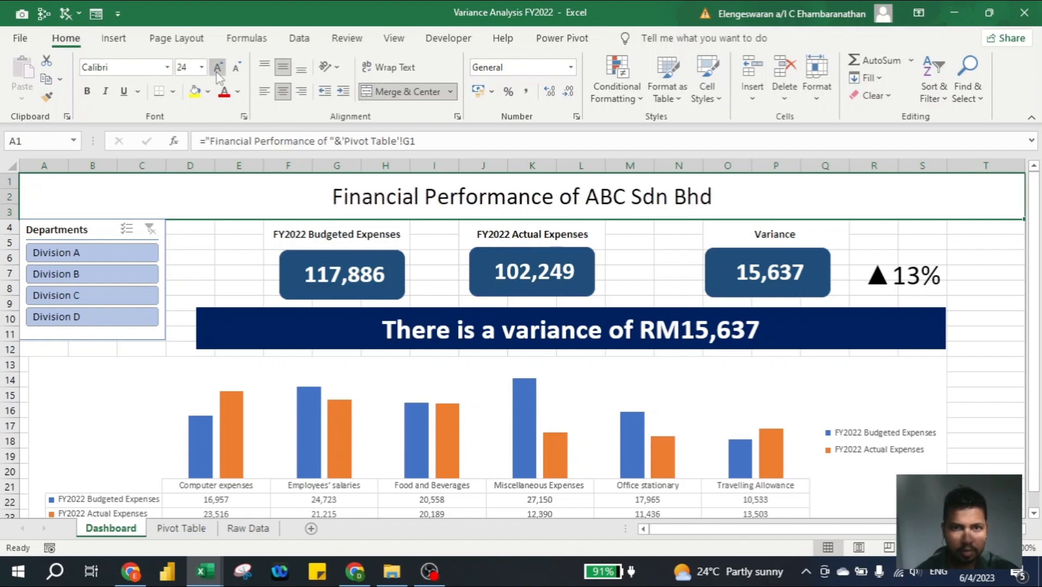
pyautogui.click(217, 67)
pyautogui.click(217, 67)
pyautogui.click(217, 67)
pyautogui.click(218, 67)
pyautogui.click(217, 68)
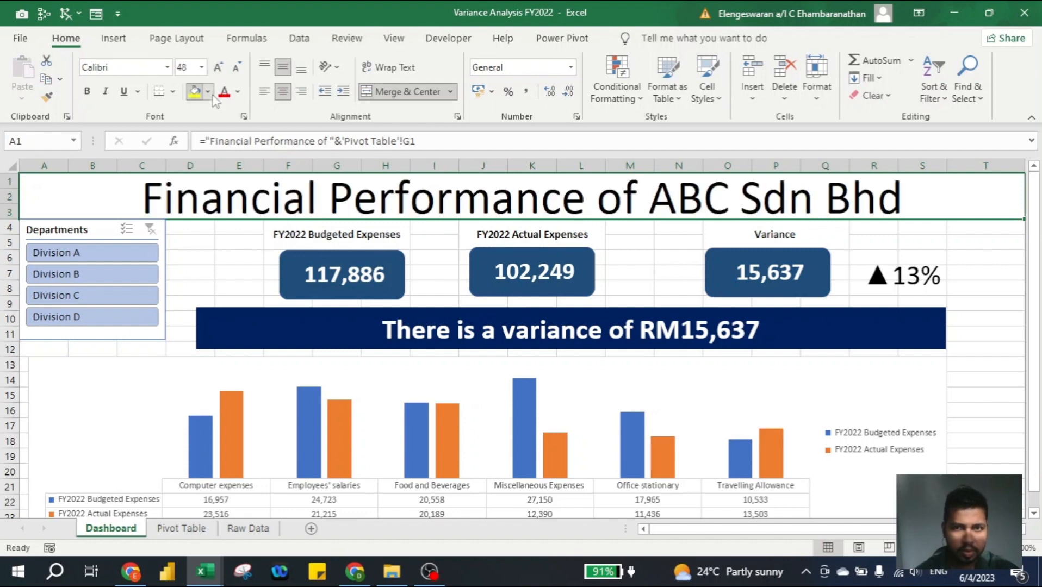
# - Fill the title cell with the standard light blue and hide the Dashboard sheet's gridlines
pyautogui.click(208, 91)
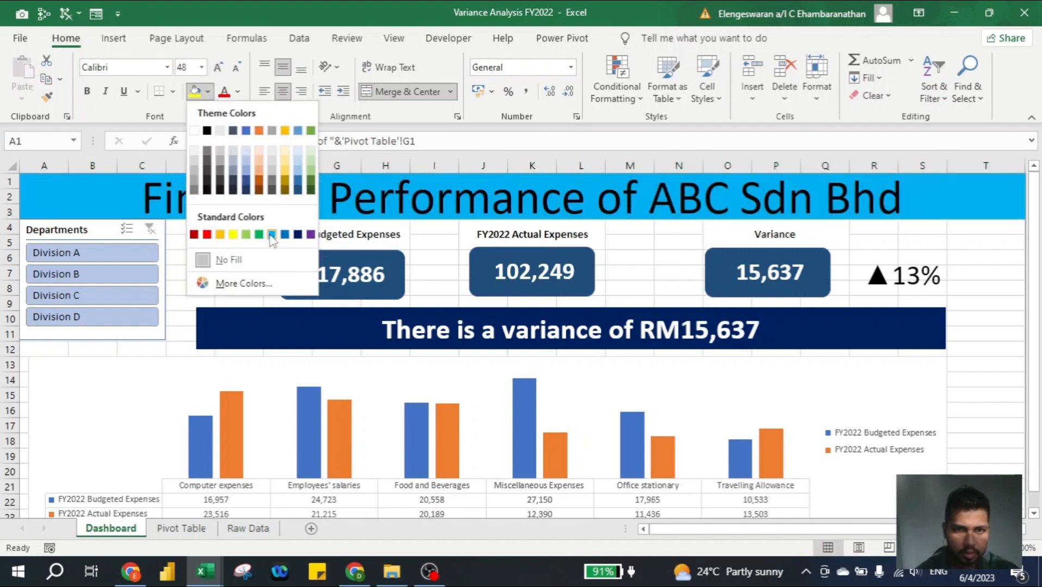
pyautogui.click(272, 235)
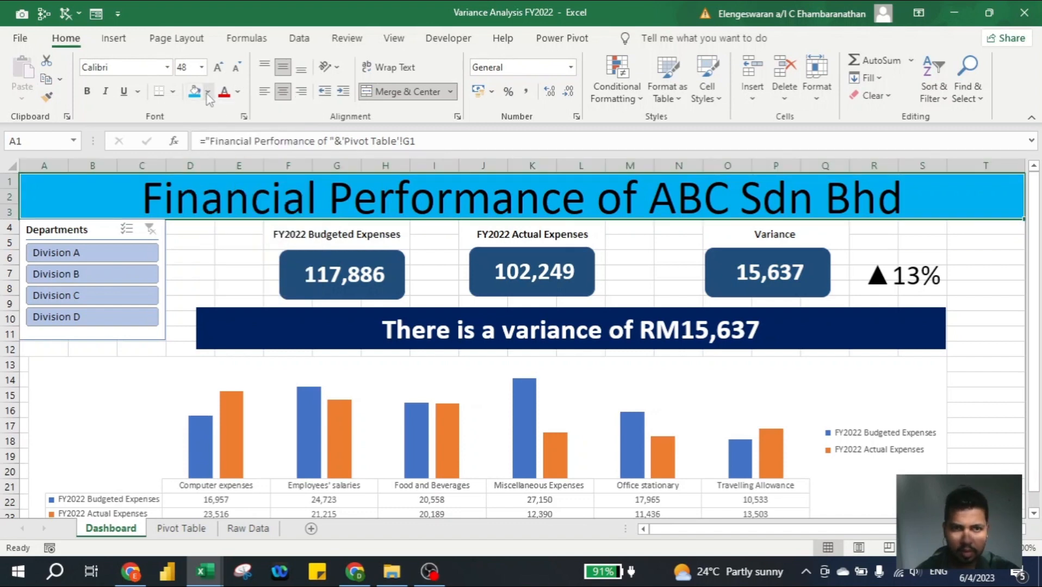
pyautogui.click(201, 260)
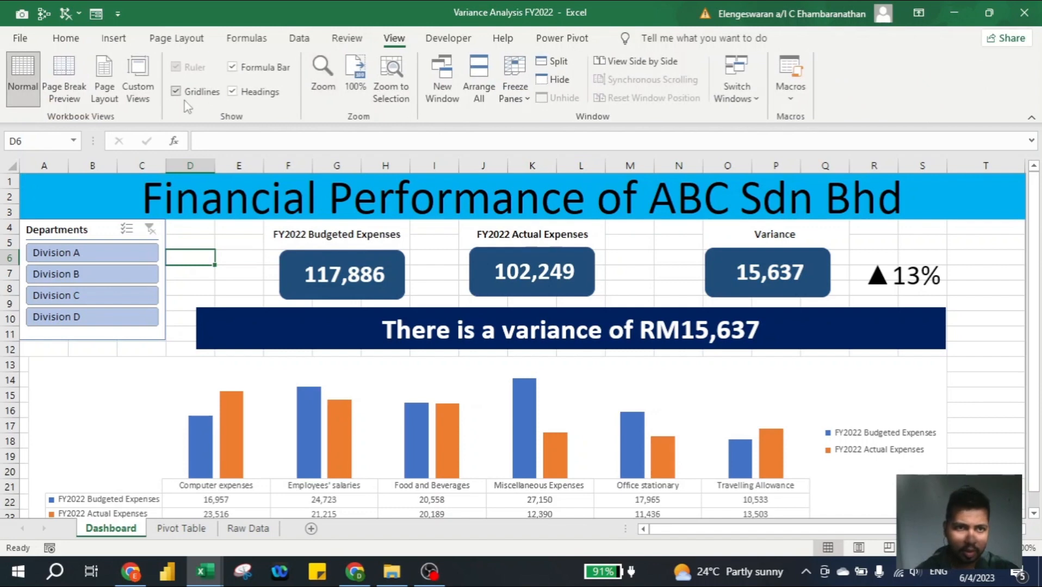
pyautogui.click(181, 93)
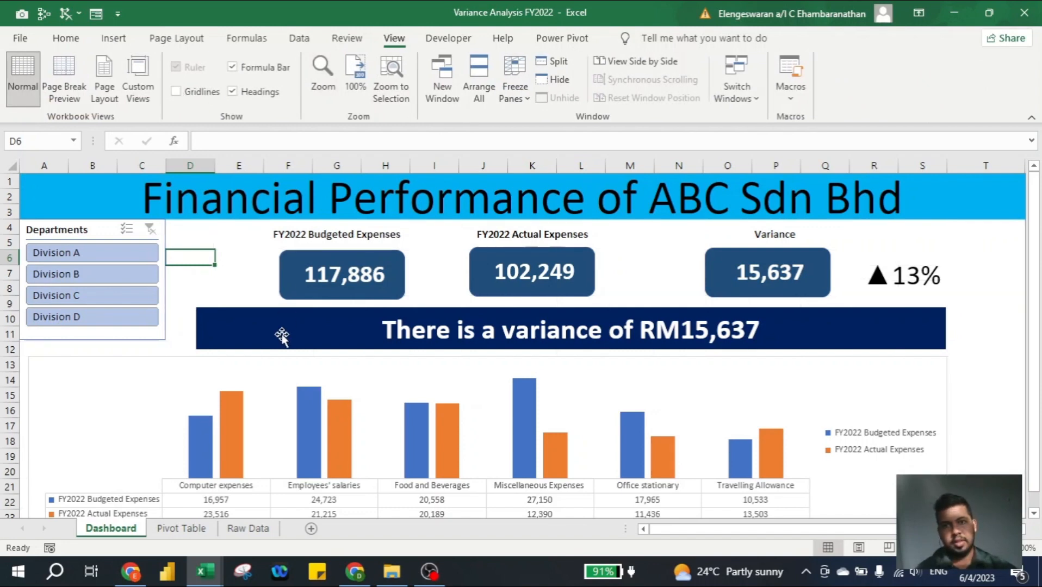
# - Nudge the PivotChart slightly up and move the variance banner up and left so it sits directly beneath the expense cards
pyautogui.scroll(-1, 281, 336)
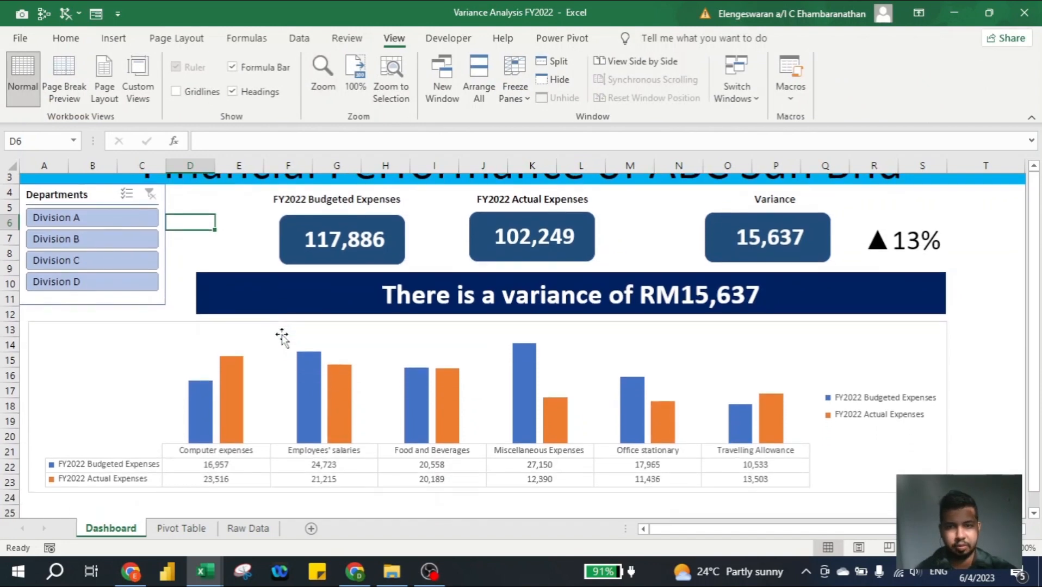
pyautogui.scroll(1, 282, 335)
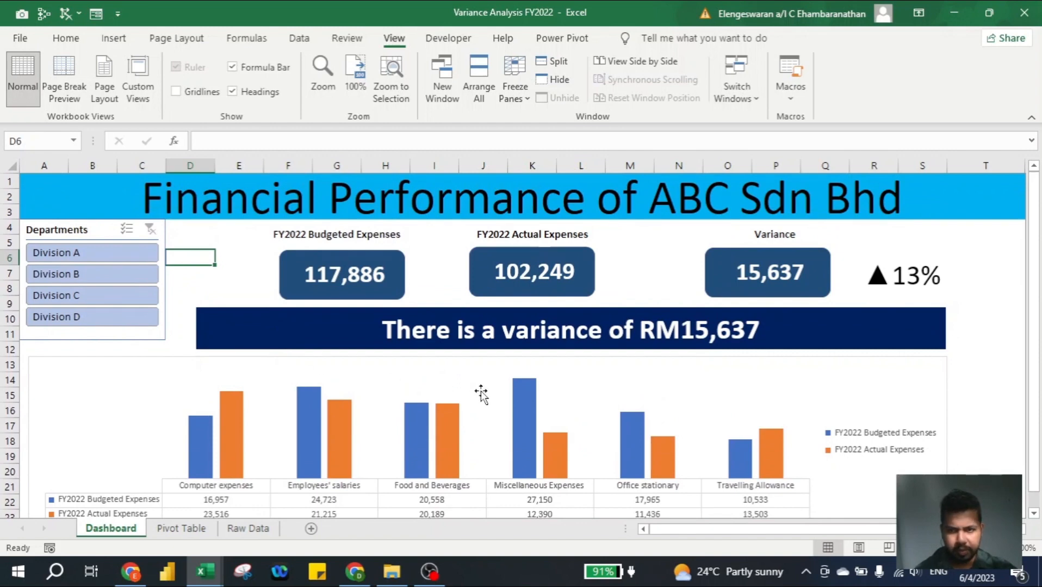
pyautogui.click(473, 361)
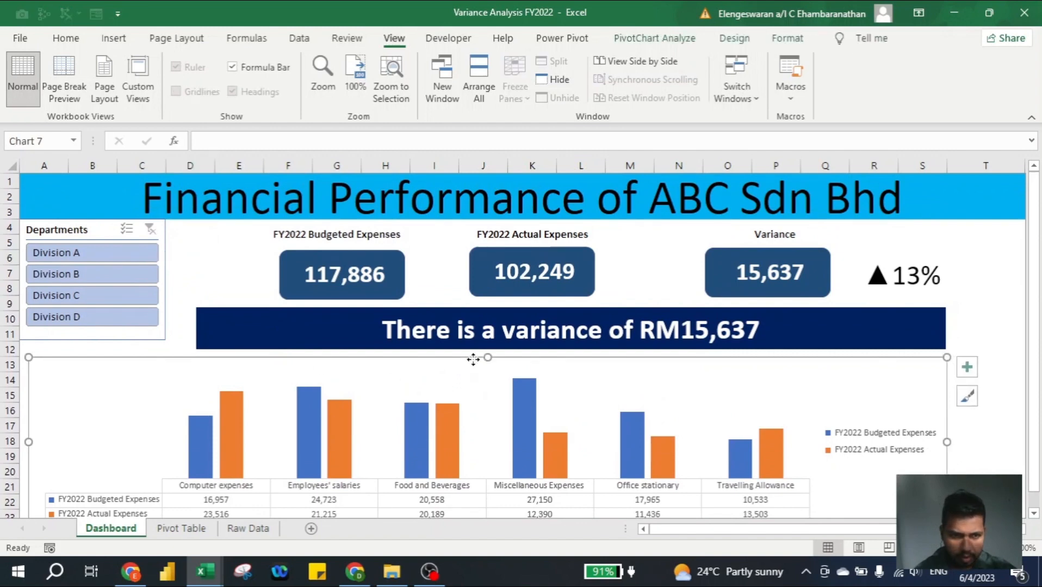
pyautogui.moveTo(473, 360); pyautogui.dragTo(476, 357)
pyautogui.click(399, 312)
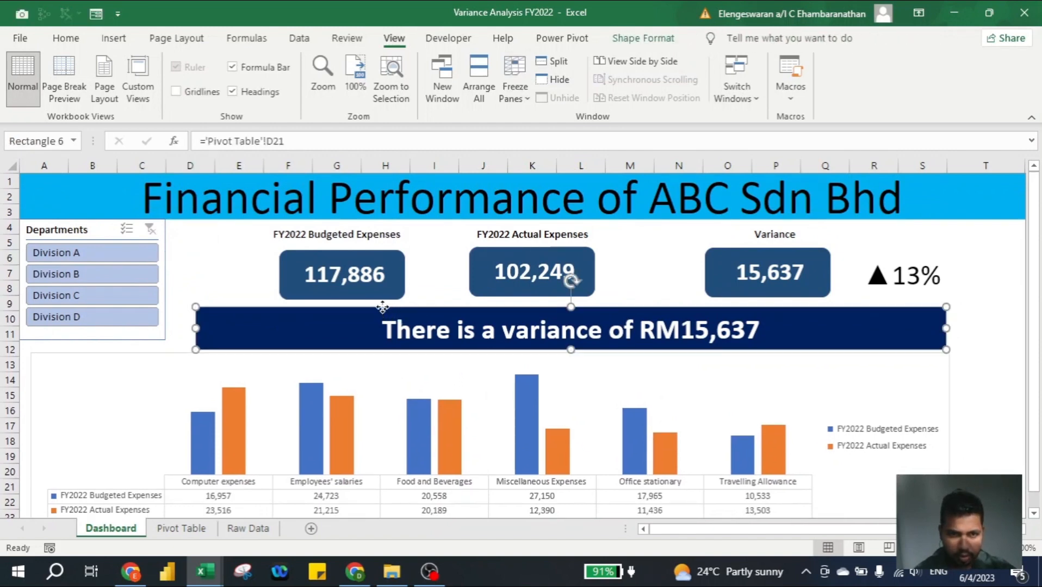
pyautogui.moveTo(383, 307); pyautogui.dragTo(361, 299)
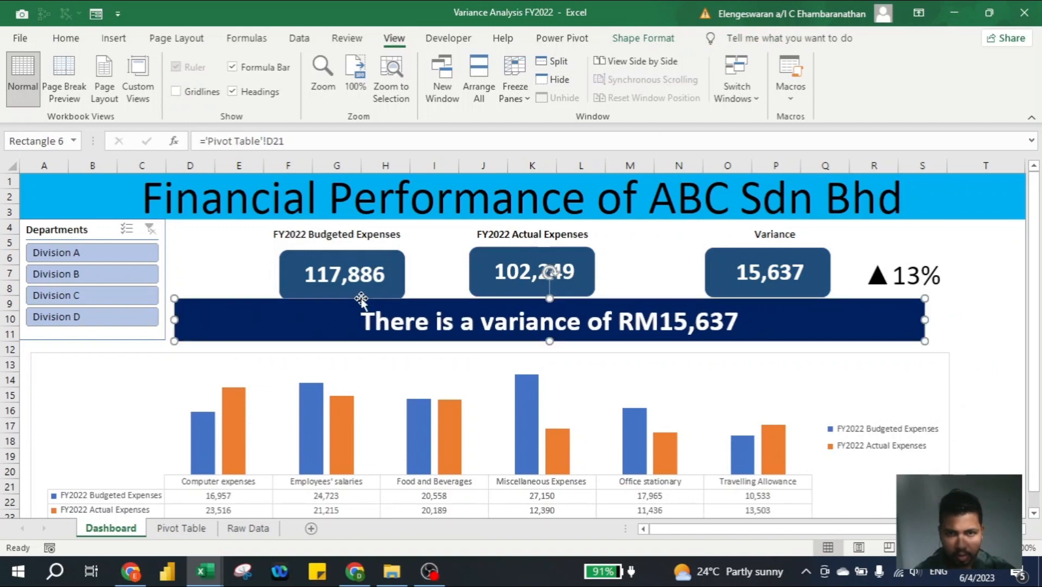
# - Move the PivotChart up to start at row 12, closing the gap beneath the variance banner
pyautogui.click(291, 353)
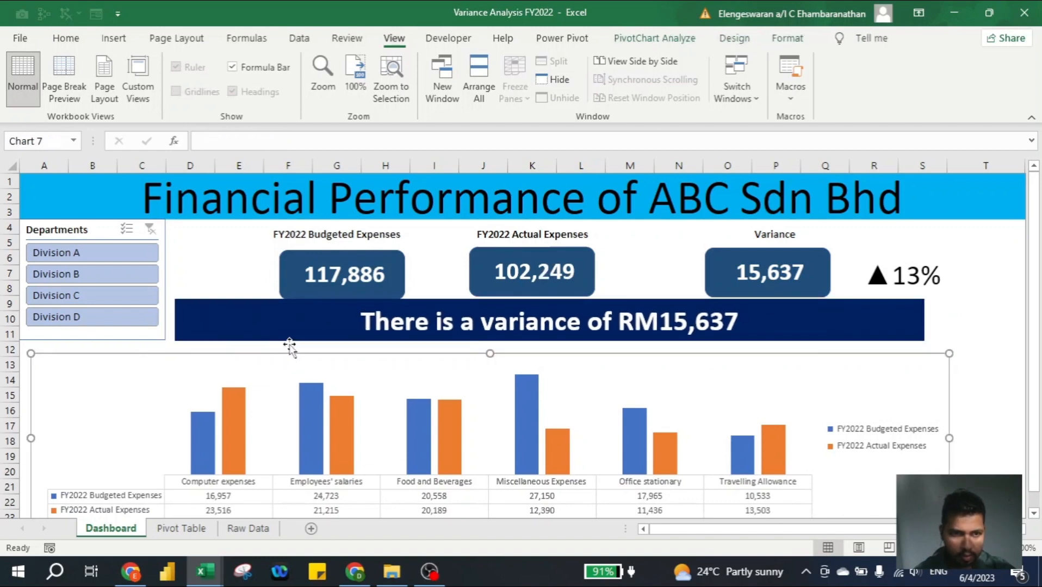
pyautogui.doubleClick(289, 348)
pyautogui.moveTo(282, 353); pyautogui.dragTo(282, 345)
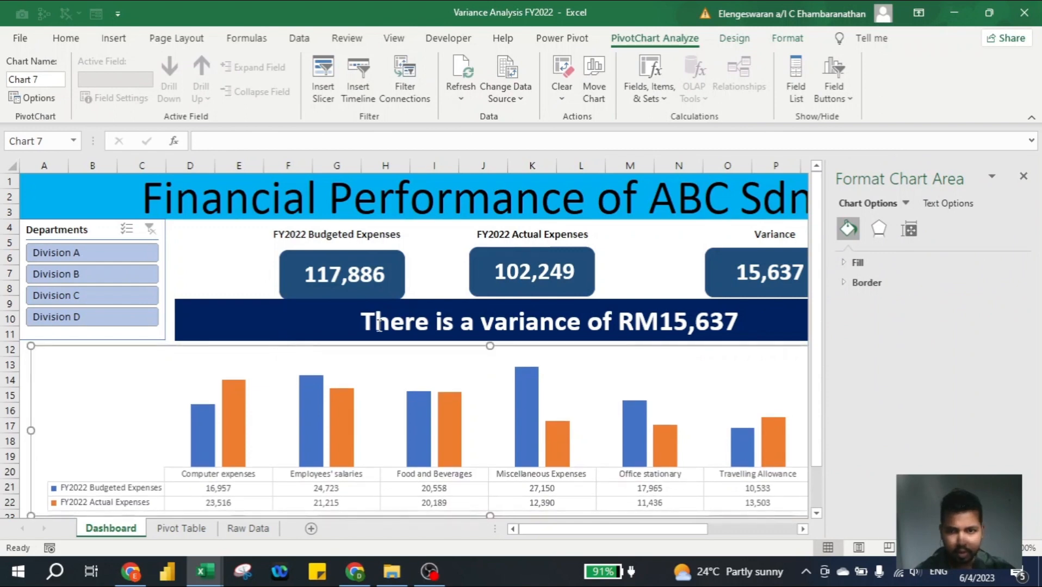
pyautogui.click(1024, 175)
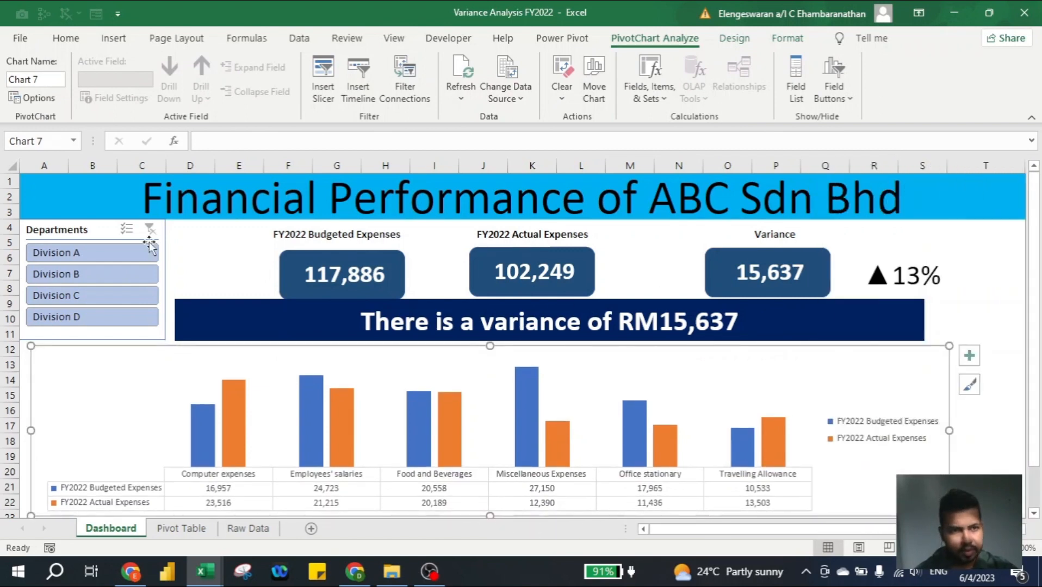
# - Filter the dashboard to Division A with the Departments slicer
pyautogui.click(64, 253)
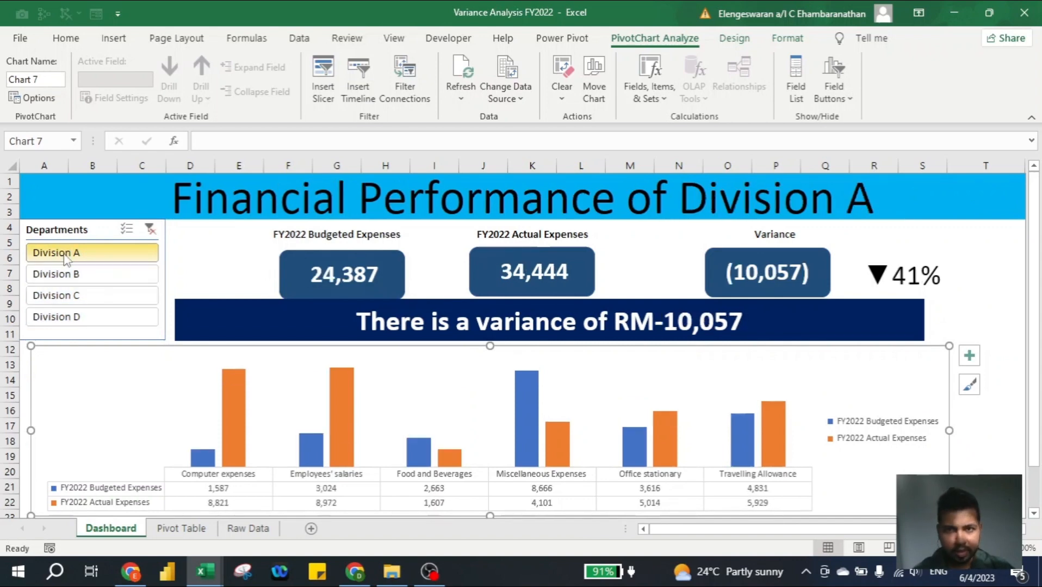
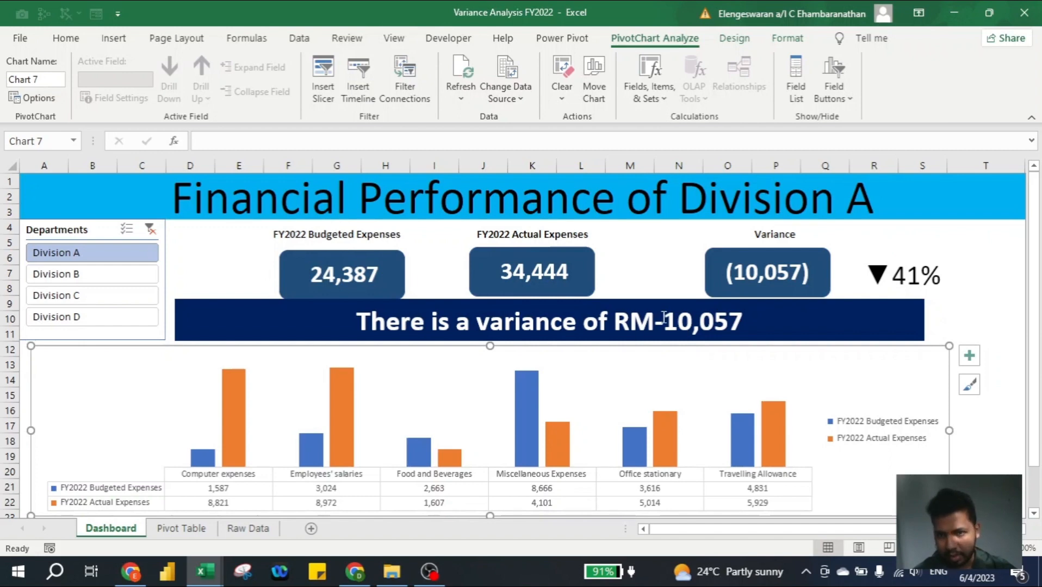
# - On the Pivot Table sheet, wrap D18 in ABS within the variance message formula in D21, giving =D20&TEXT(ABS(D18),"#,##")
pyautogui.click(197, 532)
pyautogui.click(486, 493)
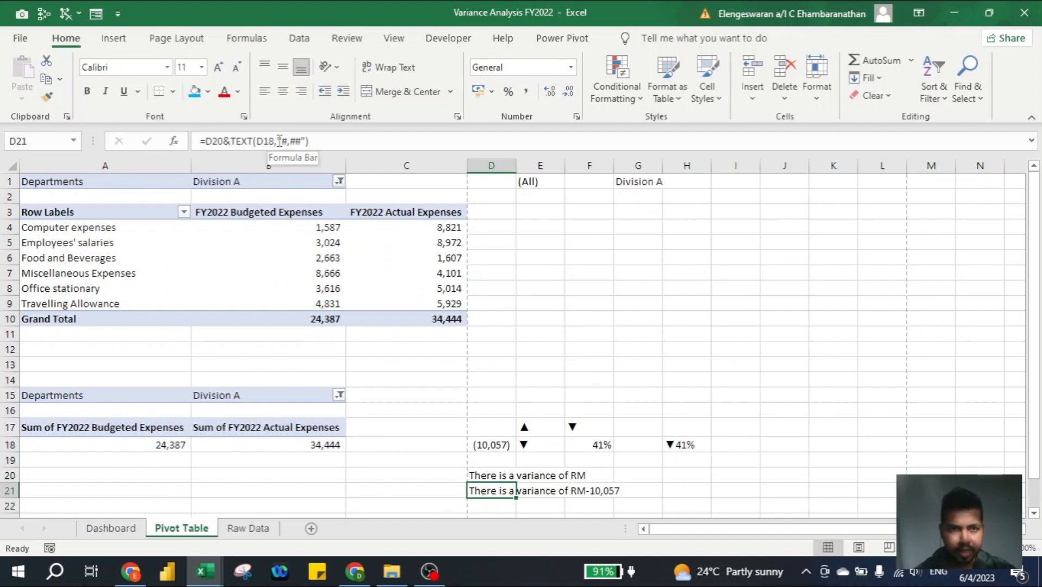
pyautogui.click(279, 141)
pyautogui.press('Left')
pyautogui.press('Left')
pyautogui.press('Left')
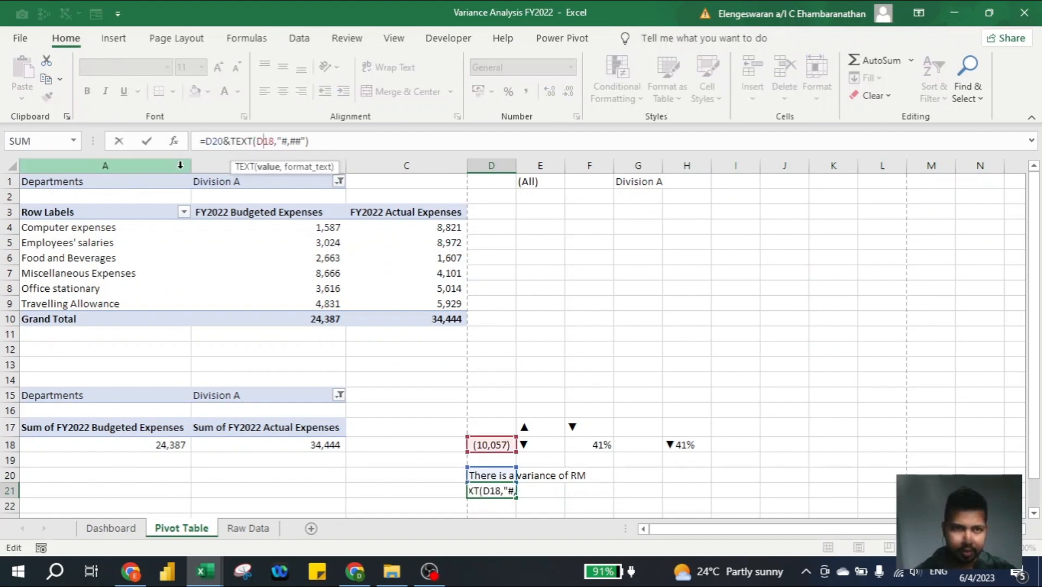
pyautogui.write('abs(')
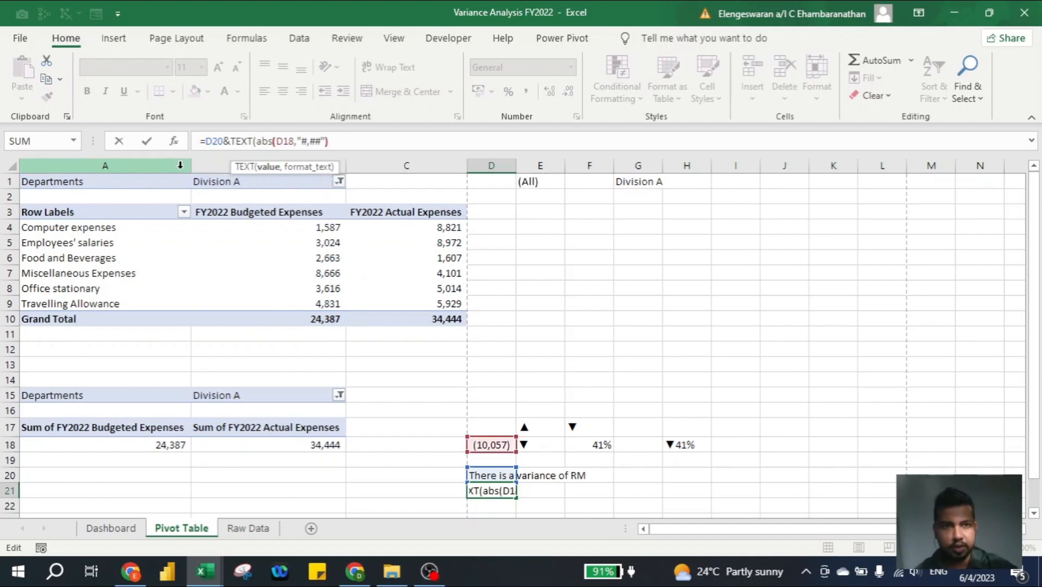
pyautogui.press('Right')
pyautogui.press('Right')
pyautogui.write(')')
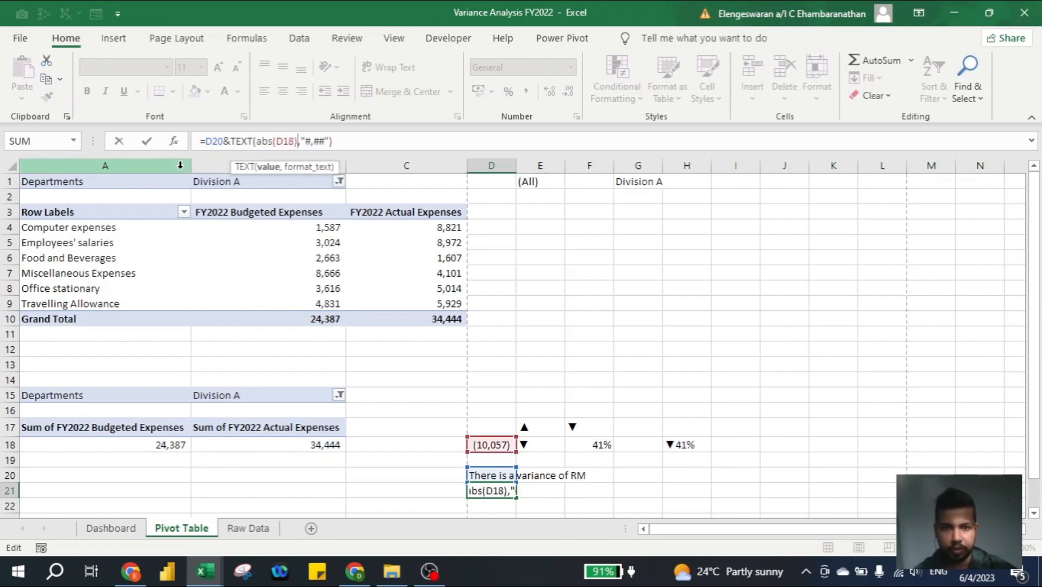
pyautogui.press('Return')
pyautogui.press('Up')
# - Return to the Dashboard sheet, filter it to Division B with the Departments slicer, and review the cards, banner and chart
pyautogui.hotkey('ctrl', 'pageup')
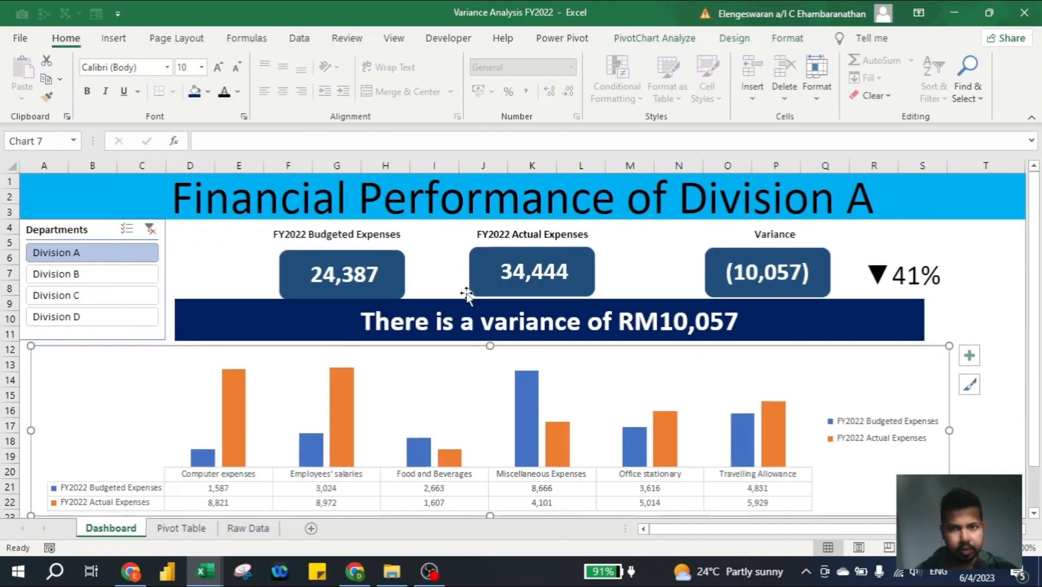
pyautogui.click(102, 277)
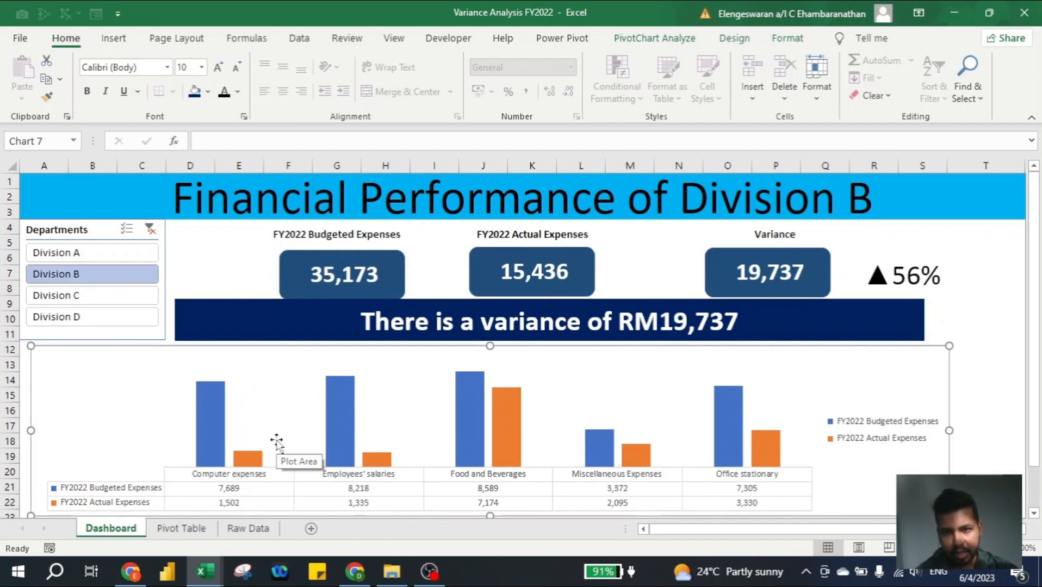
pyautogui.scroll(-1, 277, 442)
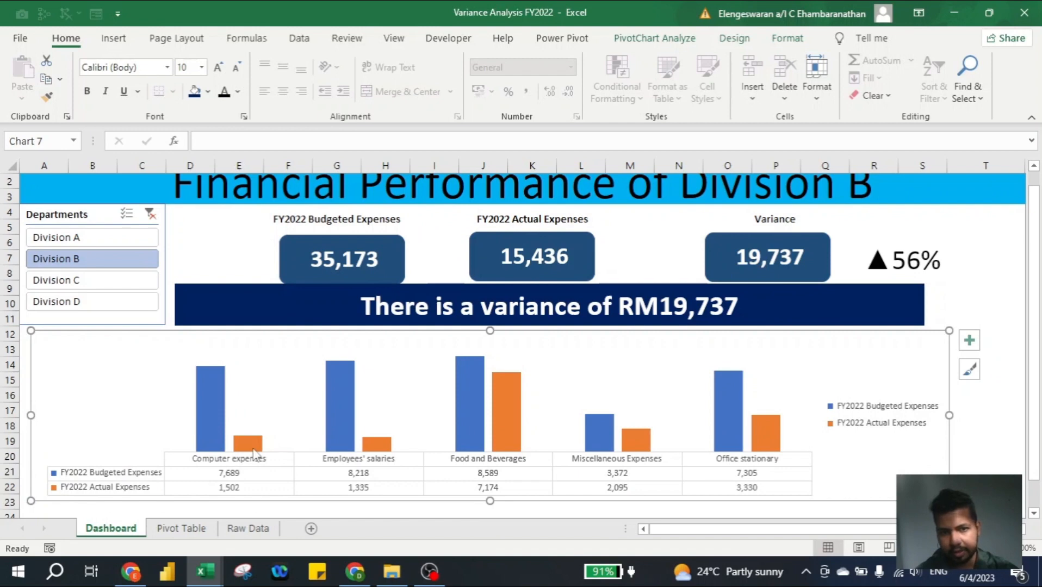
pyautogui.scroll(1, 166, 413)
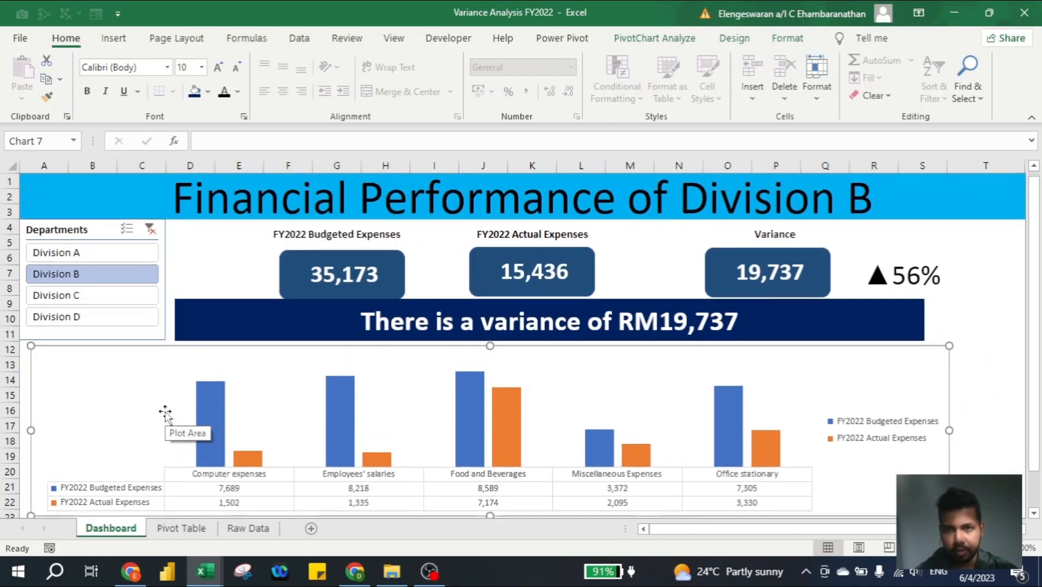